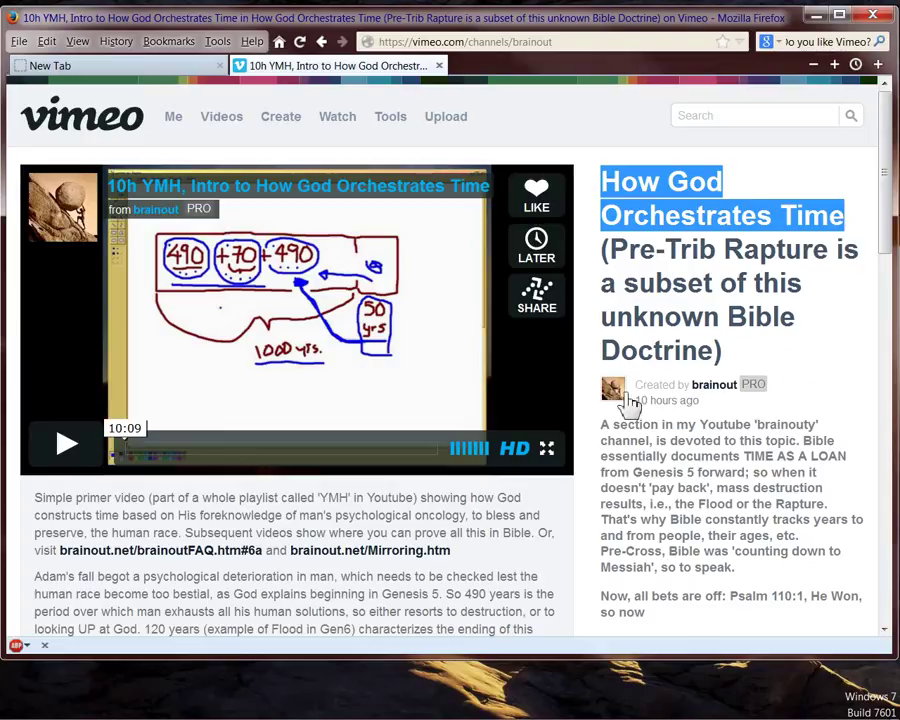
Preview the featured channel video full screen, return to the channel page and look over the video's description
left_click(549, 448)
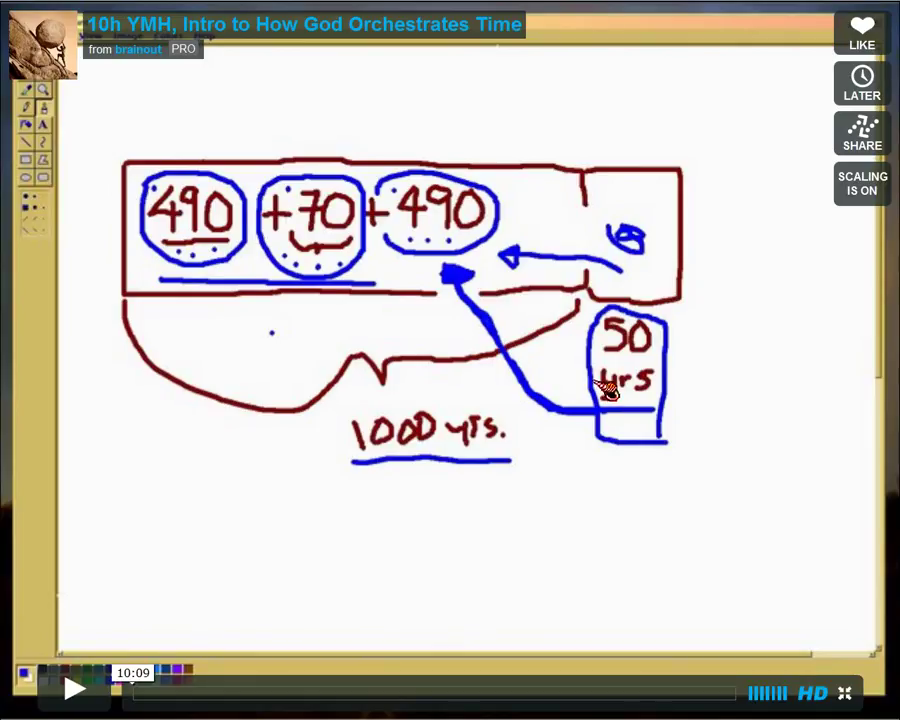
left_click(848, 703)
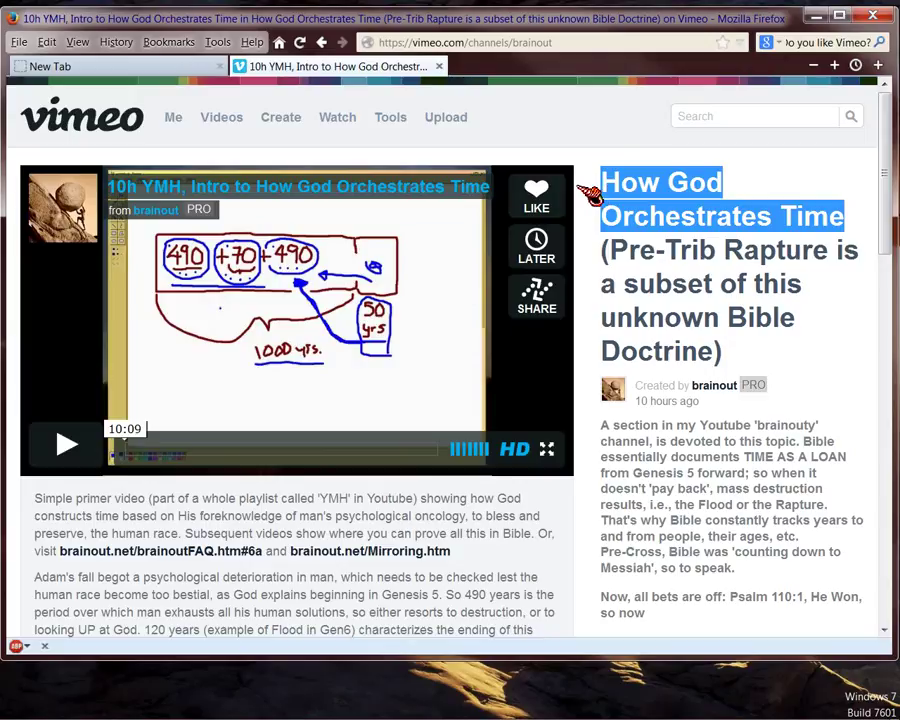
mouse_move(279, 120)
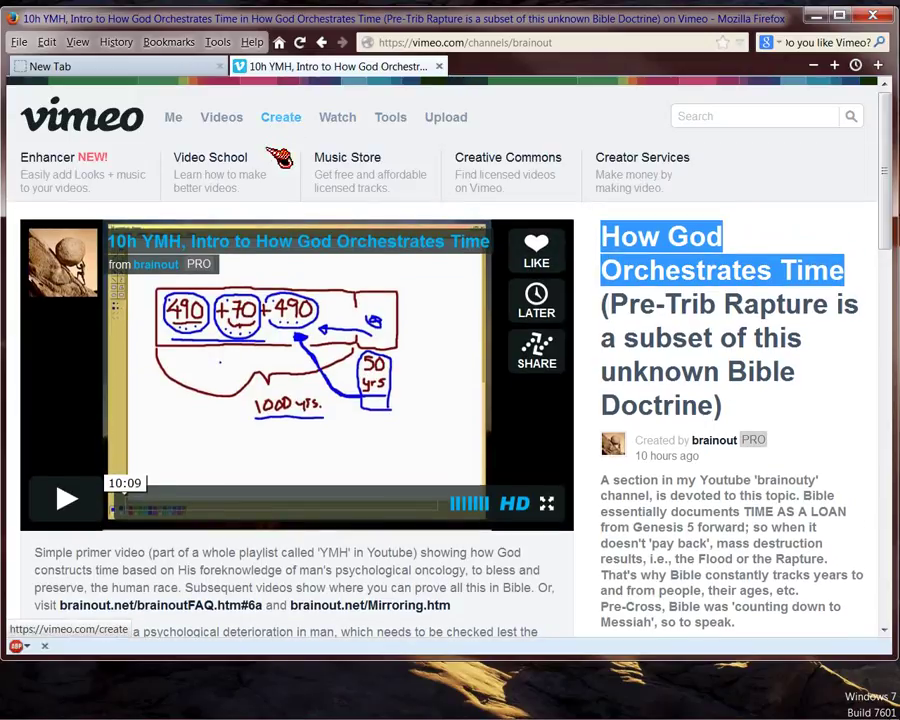
mouse_move(185, 125)
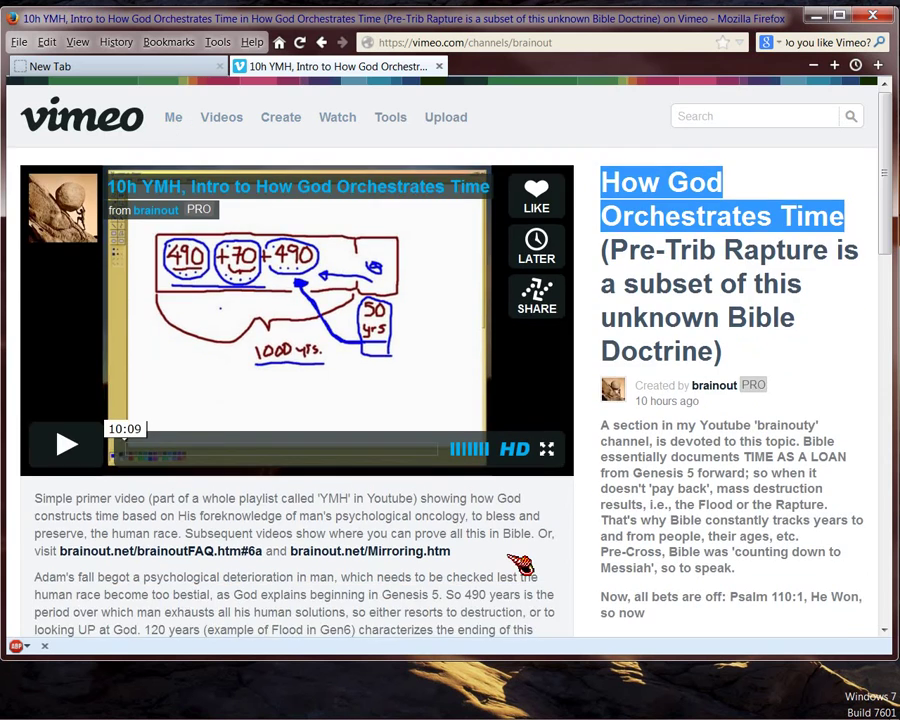
scroll(518, 566, "down", 1)
scroll(519, 560, "down", 3)
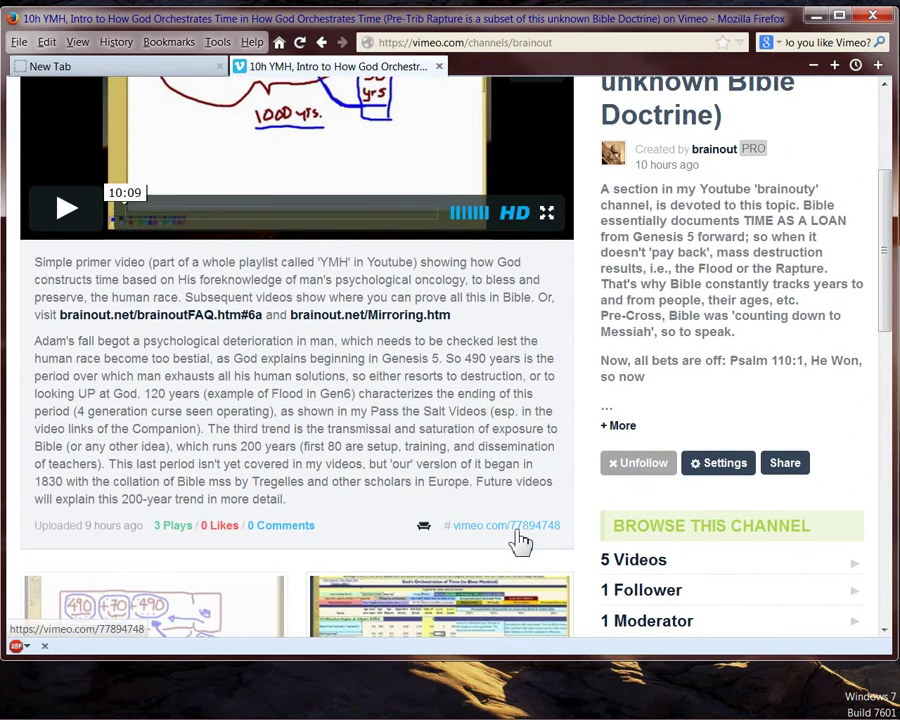
scroll(518, 538, "up", 3)
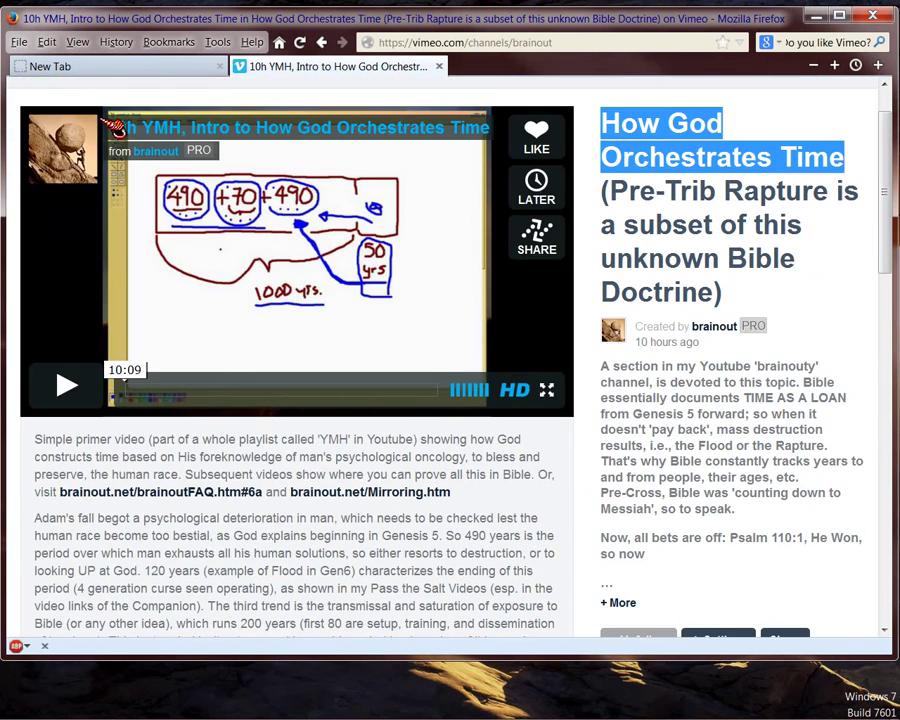
Return to My Channels, open the settings of the How God Orchestrates Time channel and review its title and description
left_click(321, 42)
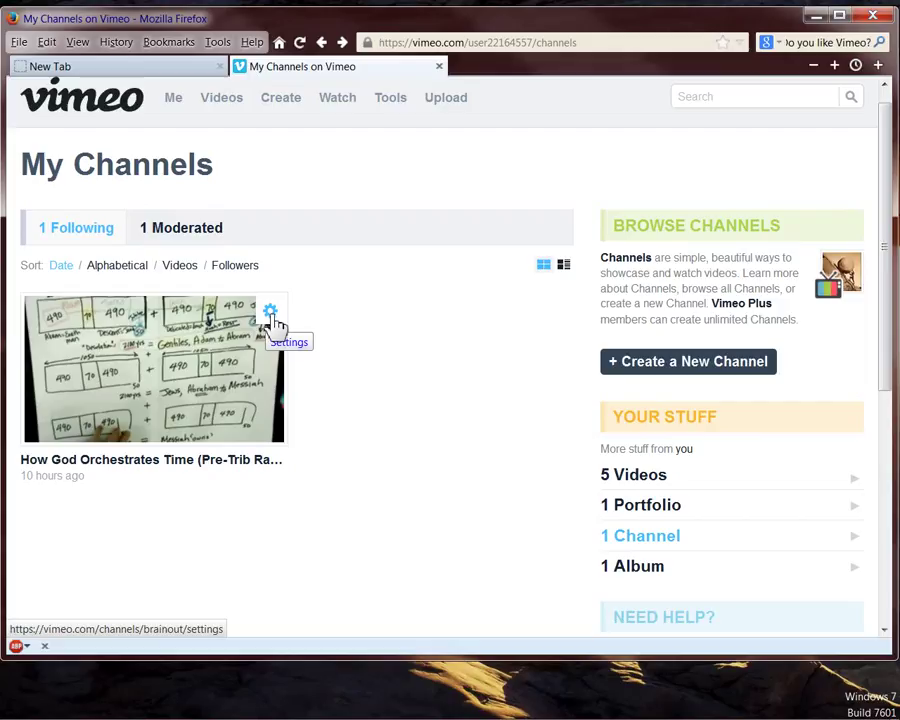
left_click(275, 316)
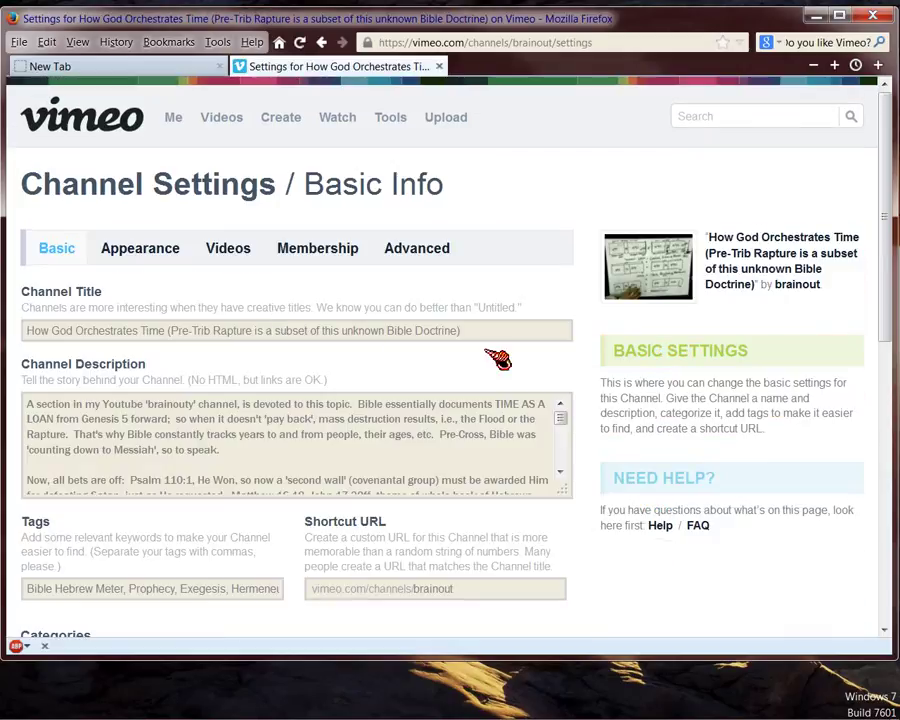
left_click(308, 331)
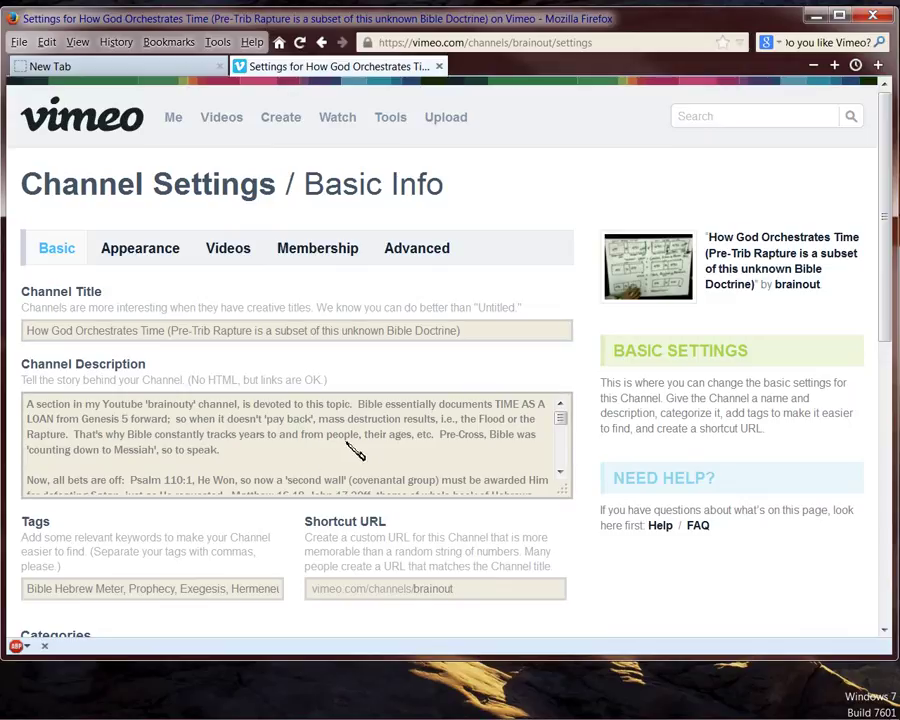
scroll(355, 452, "down", 3)
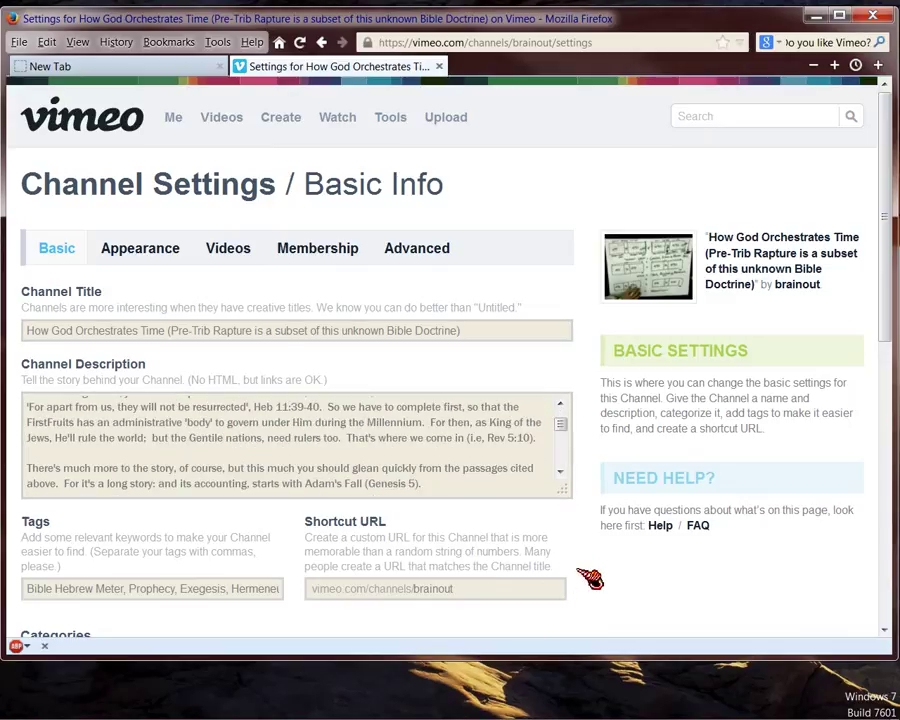
scroll(588, 577, "down", 3)
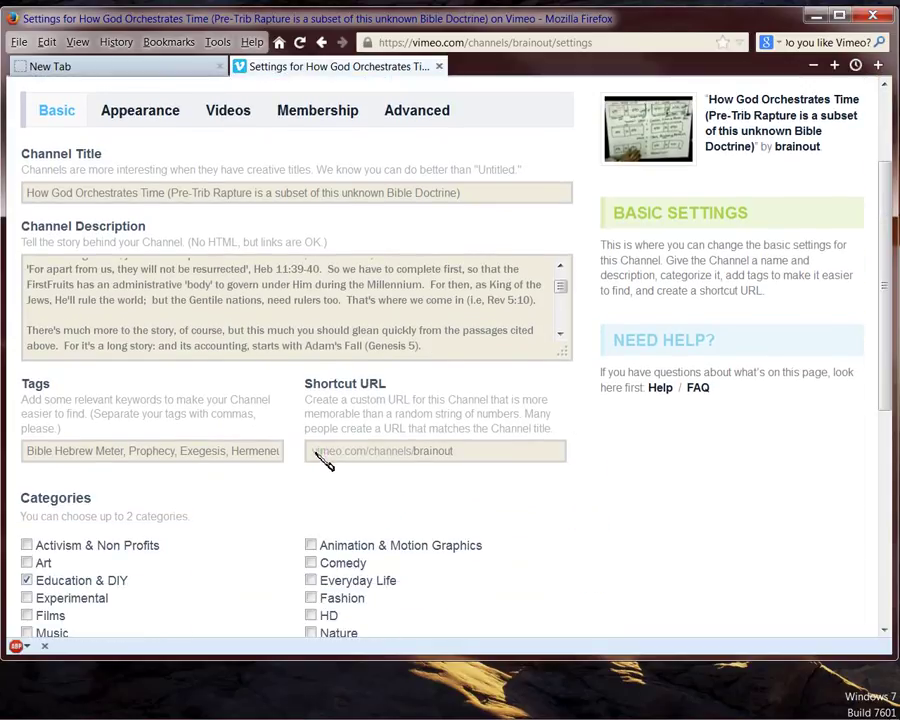
Examine the channel's shortcut URL, highlighting its parts, and look through the available categories in the basic settings
left_click_drag(316, 453, 458, 456)
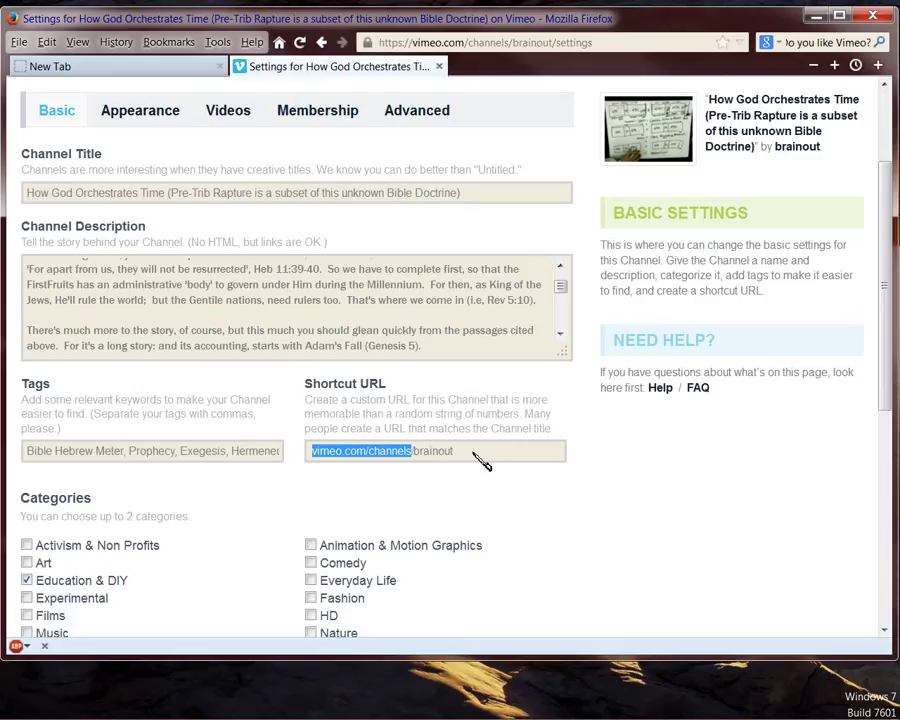
left_click_drag(472, 460, 316, 455)
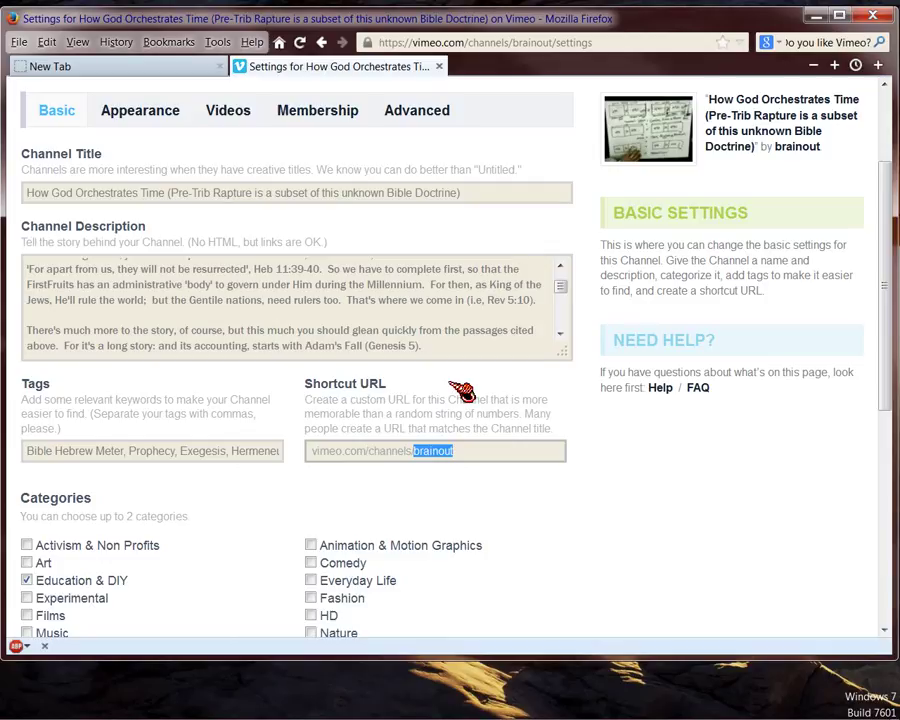
left_click(237, 551)
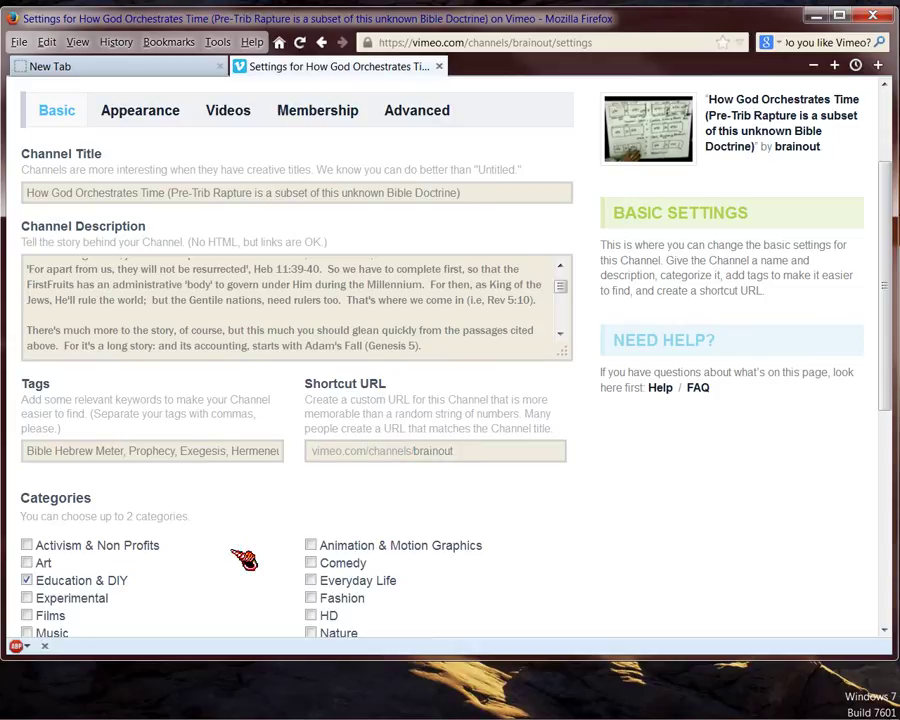
scroll(240, 550, "down", 3)
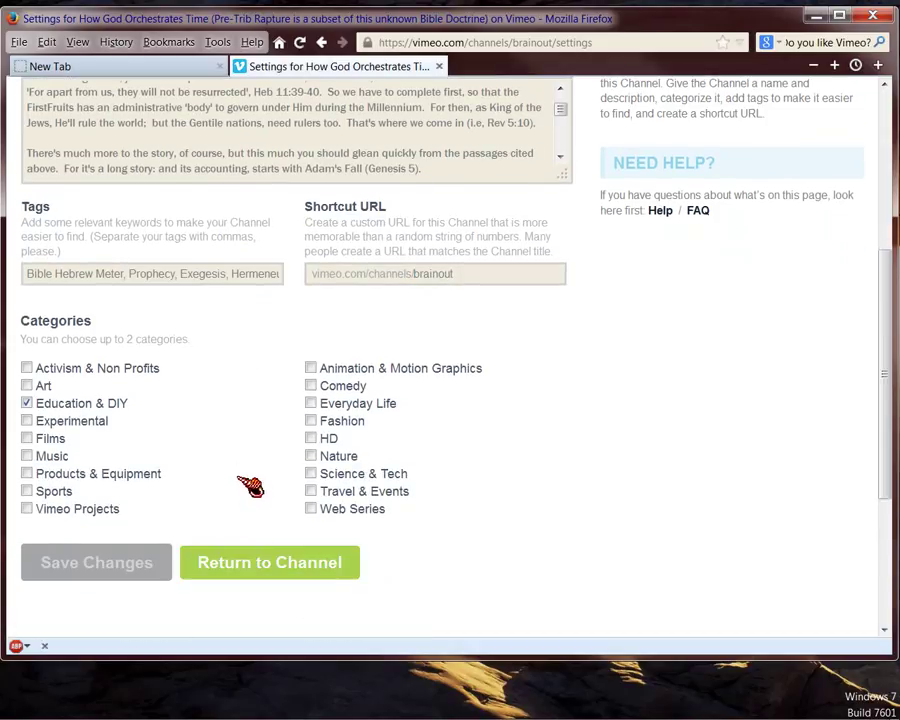
scroll(263, 484, "up", 5)
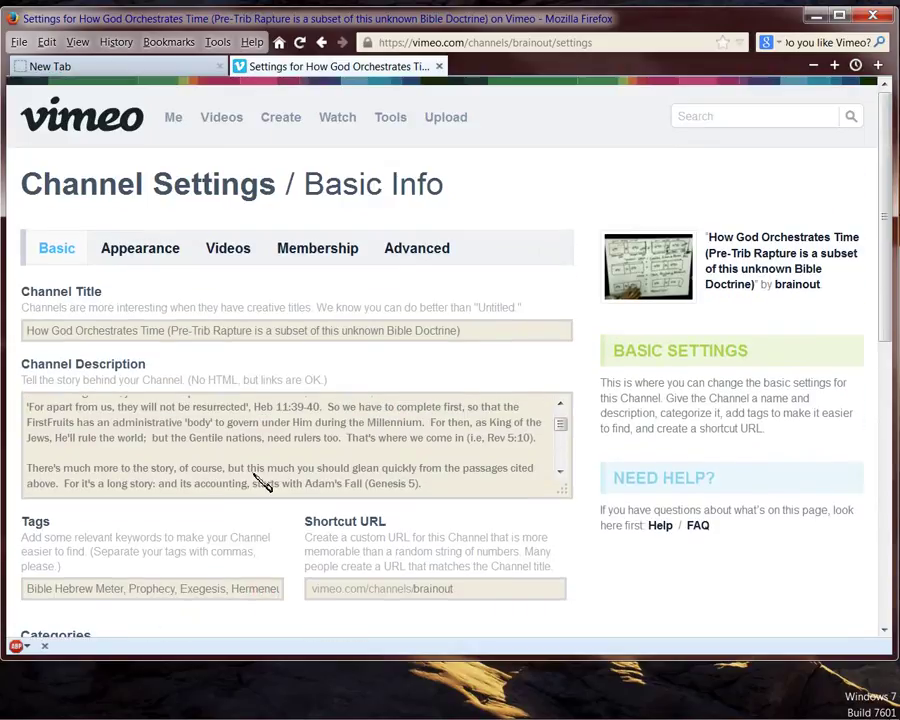
Open the channel's appearance settings and examine the layout, theme, shoutbox and header image options
left_click(140, 252)
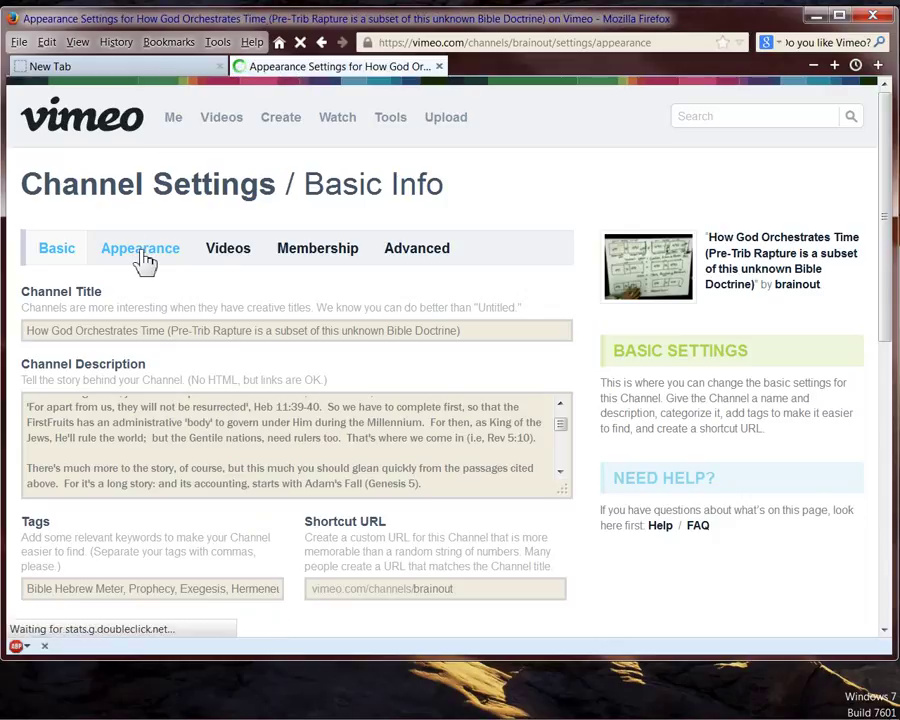
scroll(528, 450, "down", 3)
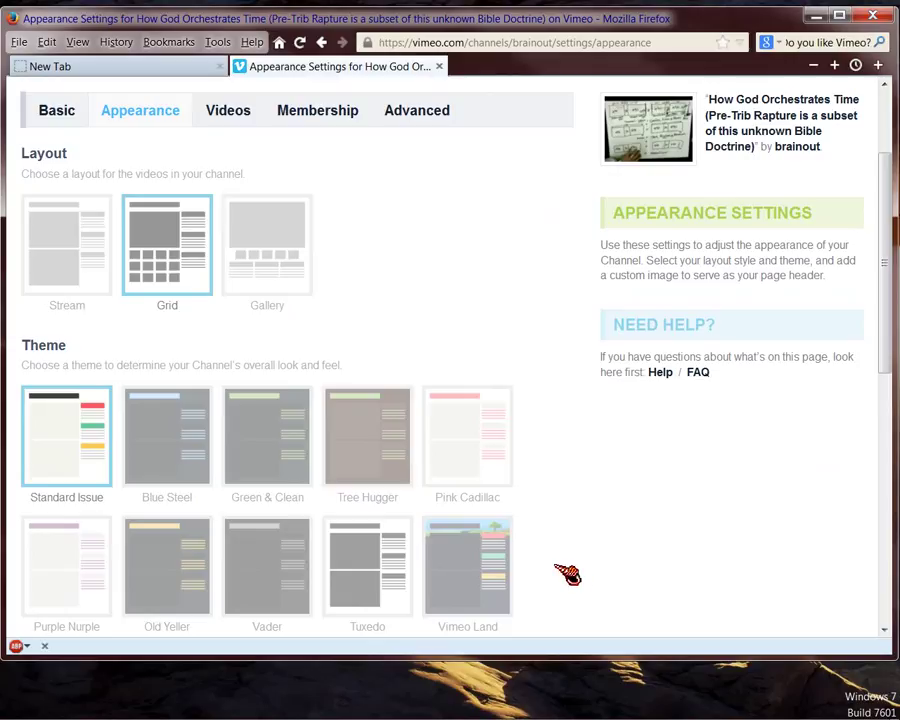
scroll(566, 573, "down", 4)
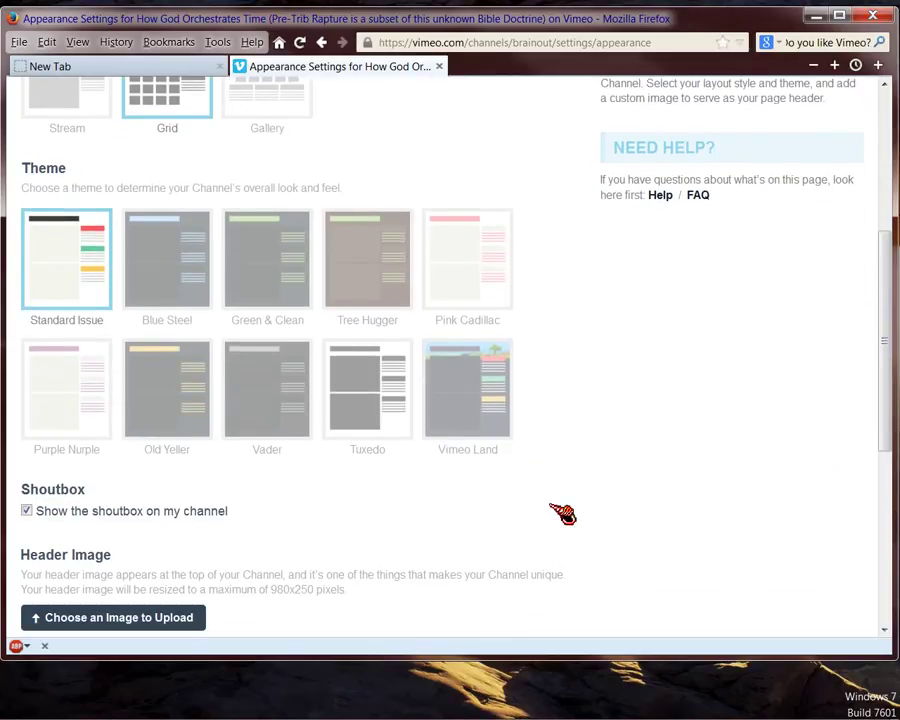
scroll(562, 513, "up", 4)
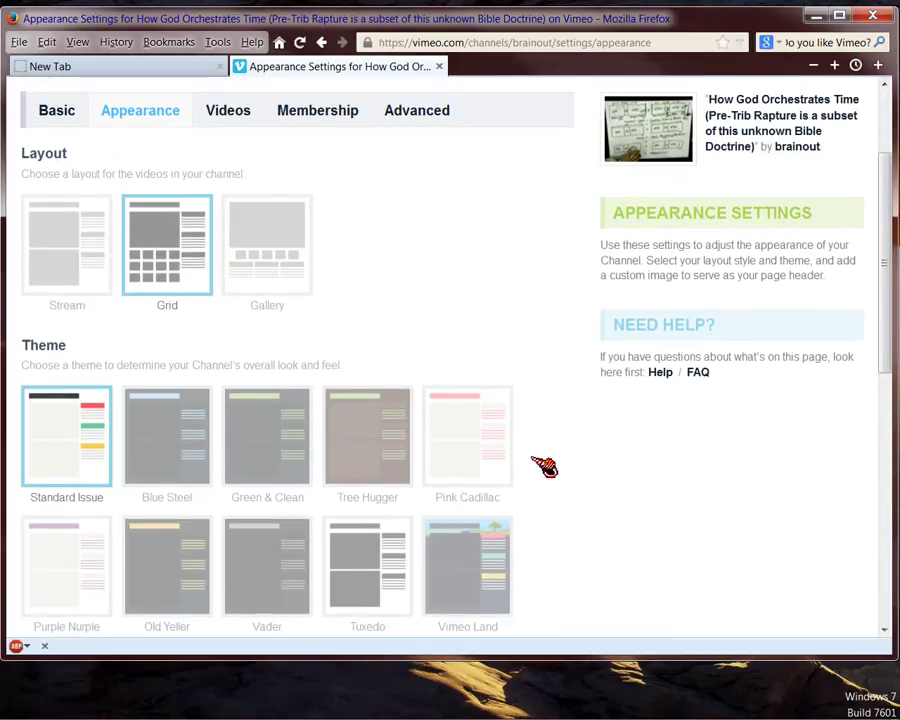
scroll(430, 280, "up", 2)
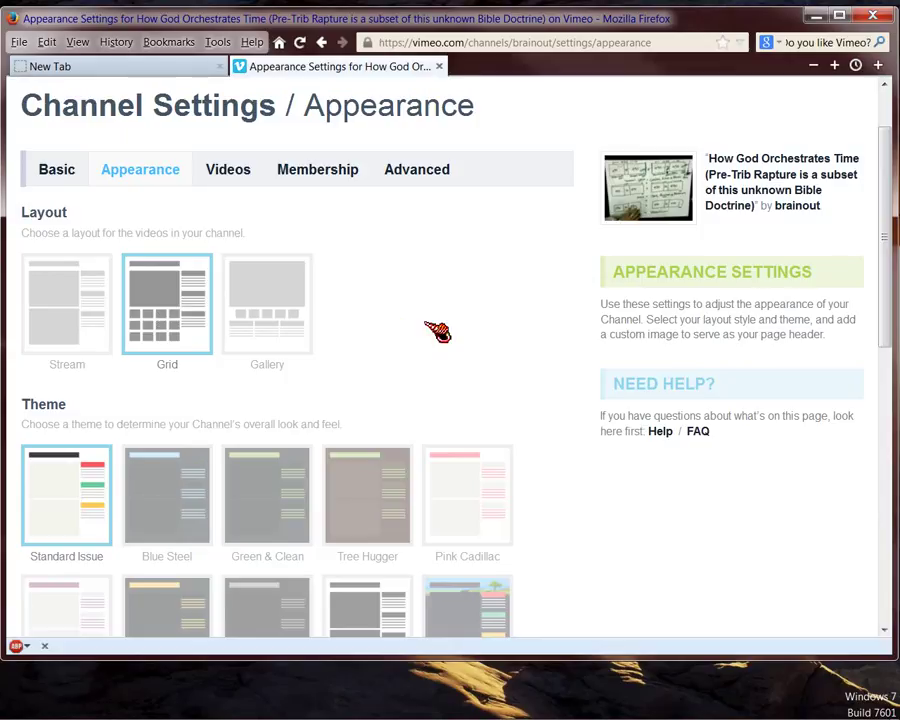
scroll(418, 332, "down", 1)
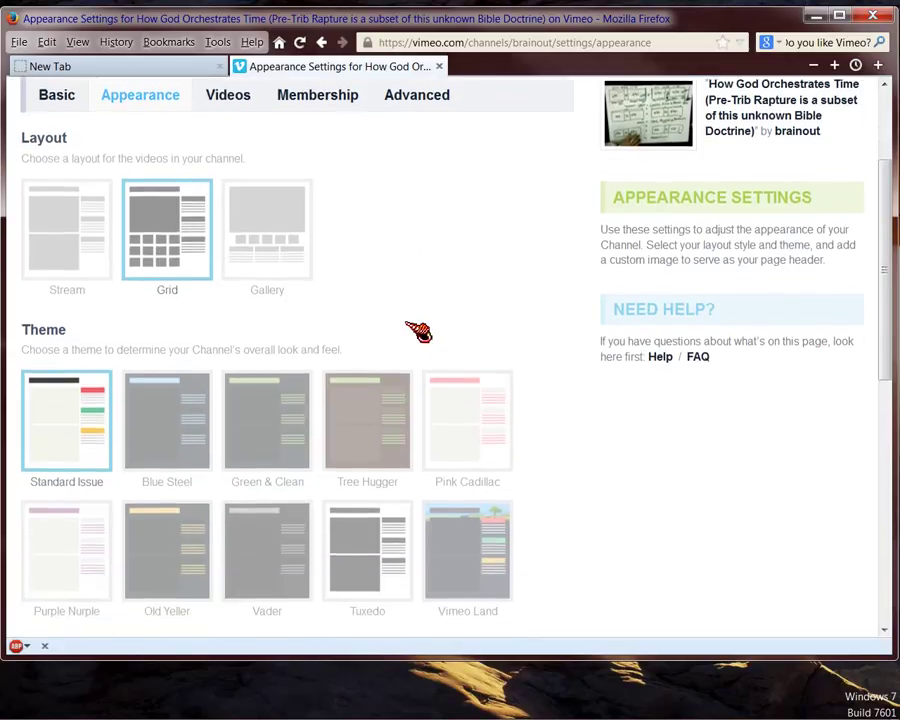
scroll(422, 312, "down", 1)
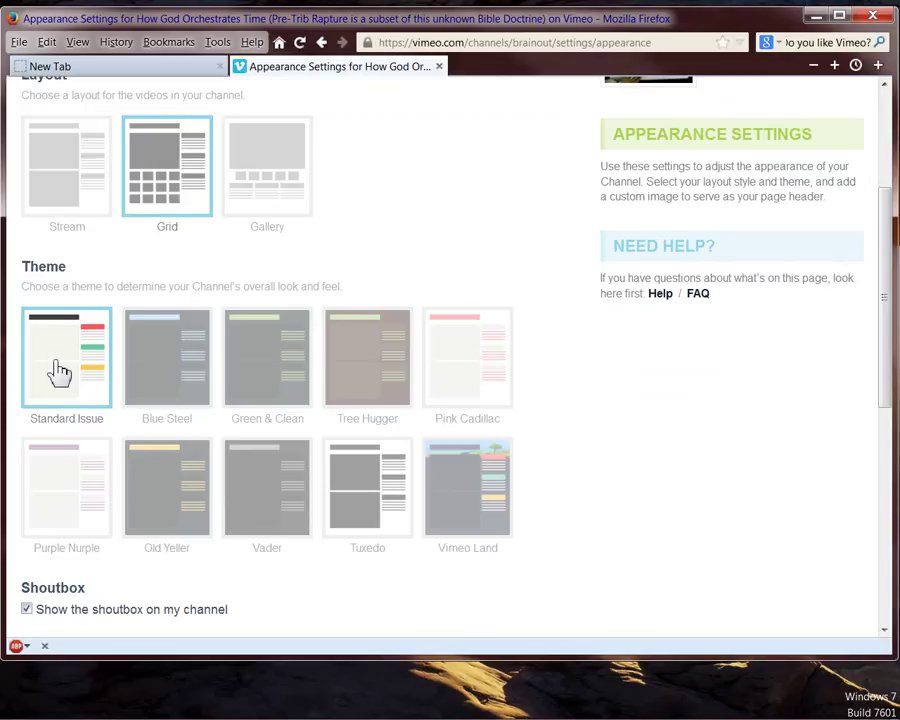
scroll(465, 240, "up", 4)
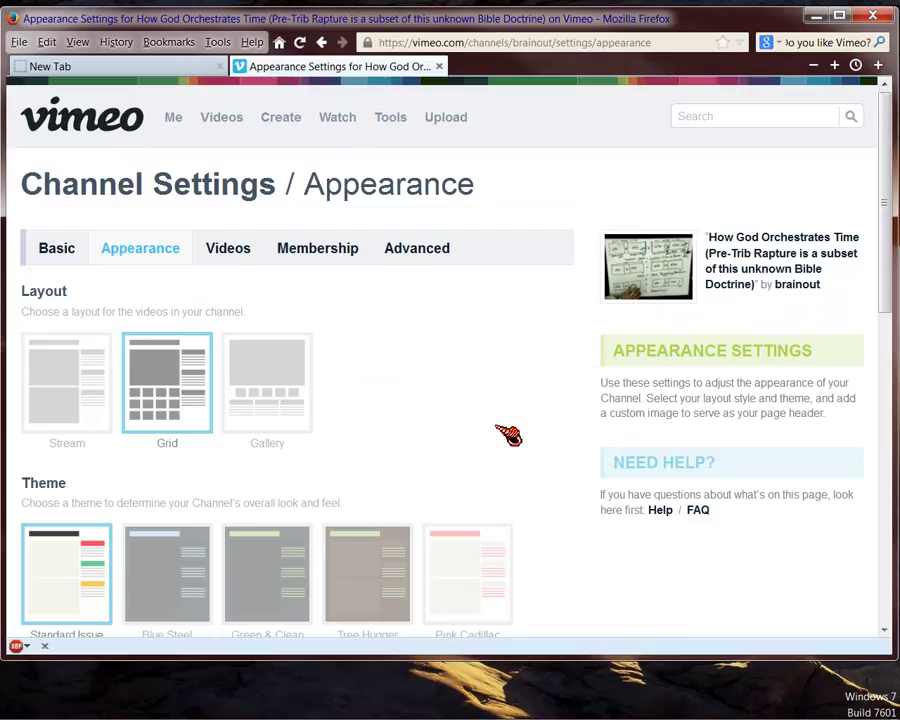
scroll(508, 434, "down", 5)
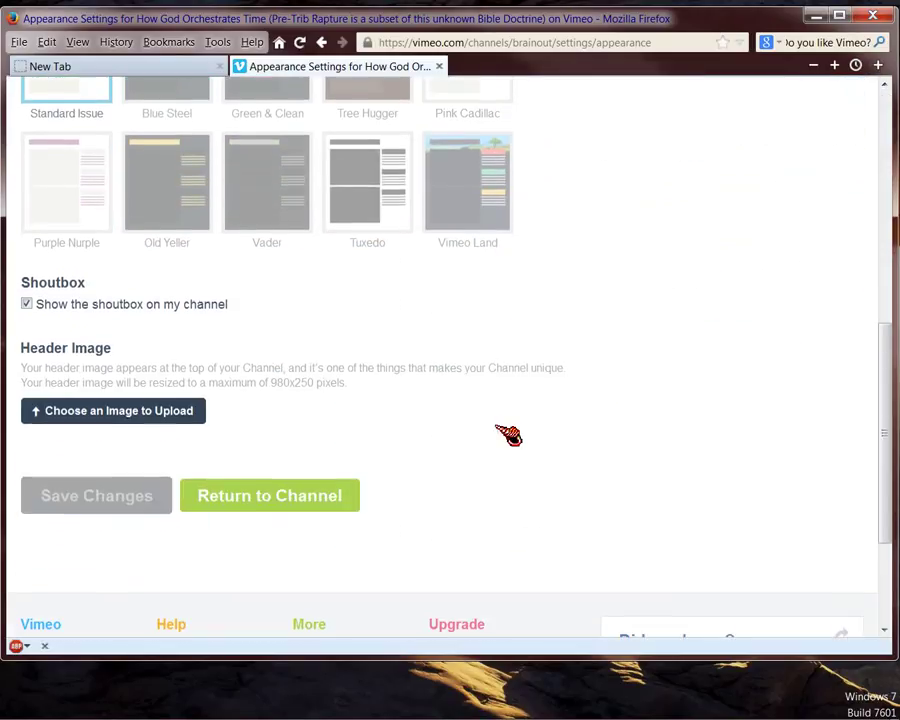
scroll(508, 434, "down", 3)
scroll(508, 434, "up", 4)
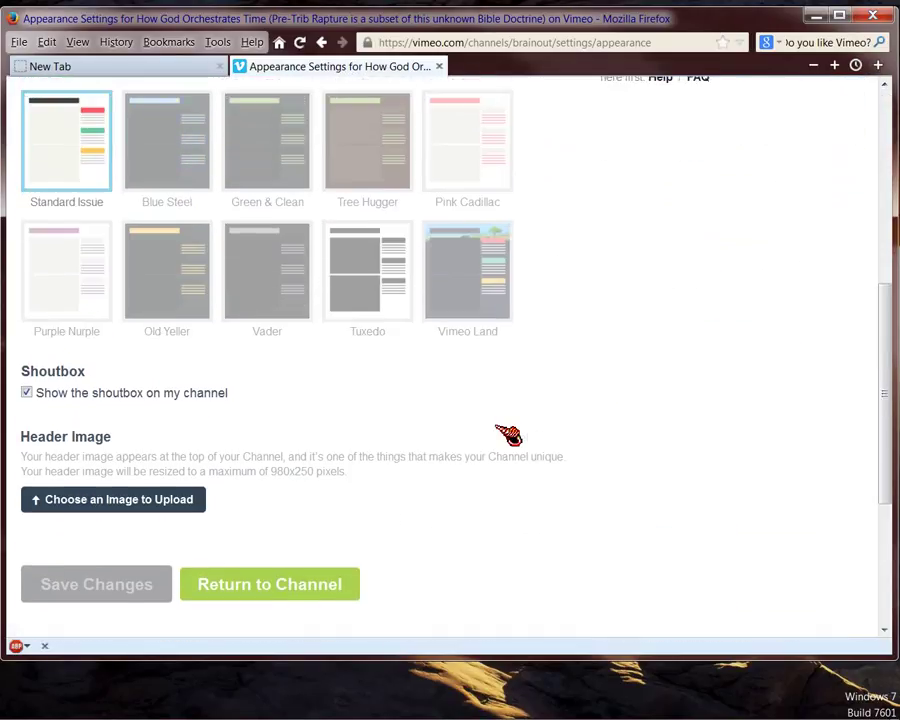
scroll(508, 434, "up", 4)
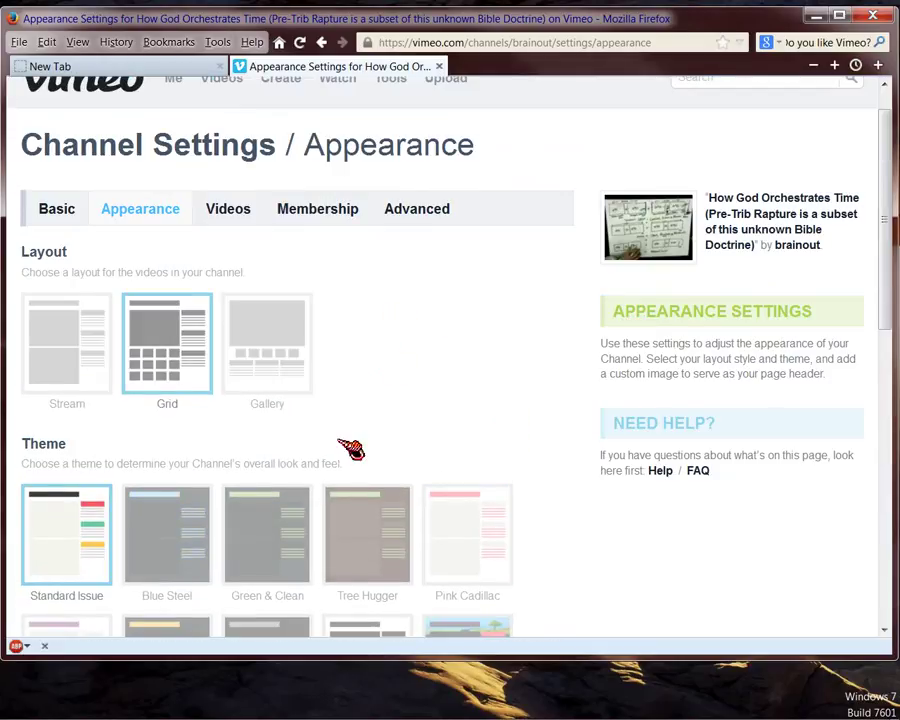
Select the Tree Hugger theme for the channel and look over the remaining appearance options
left_click(367, 535)
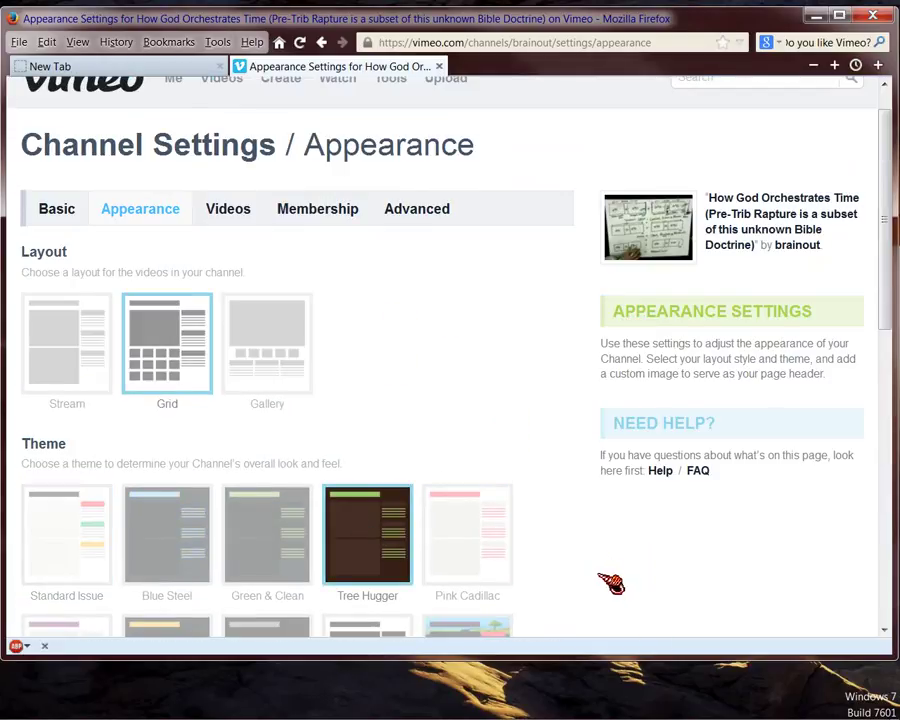
scroll(572, 548, "down", 3)
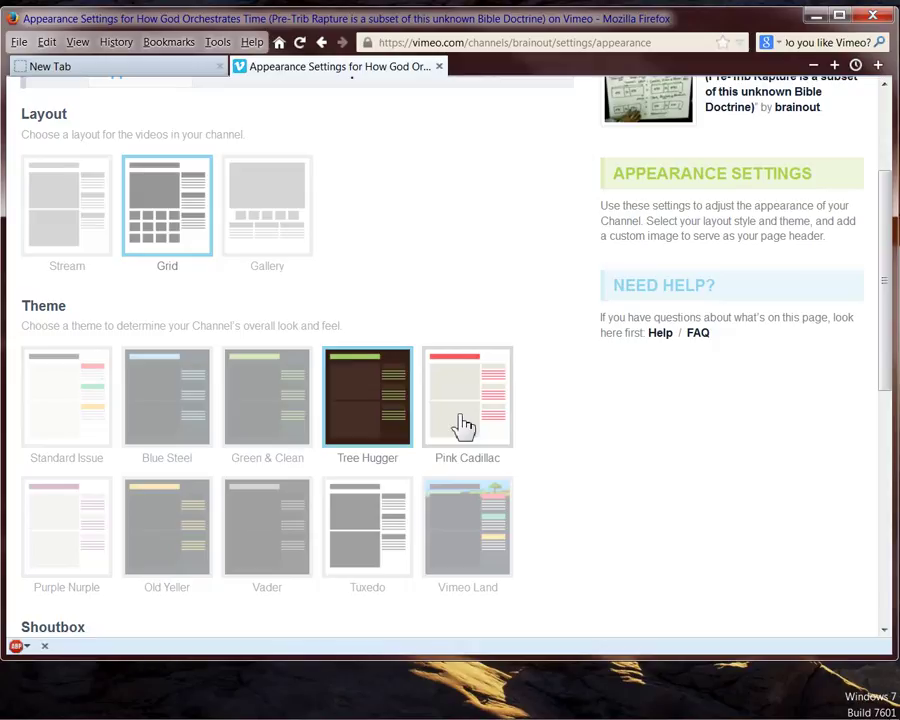
scroll(460, 425, "down", 1)
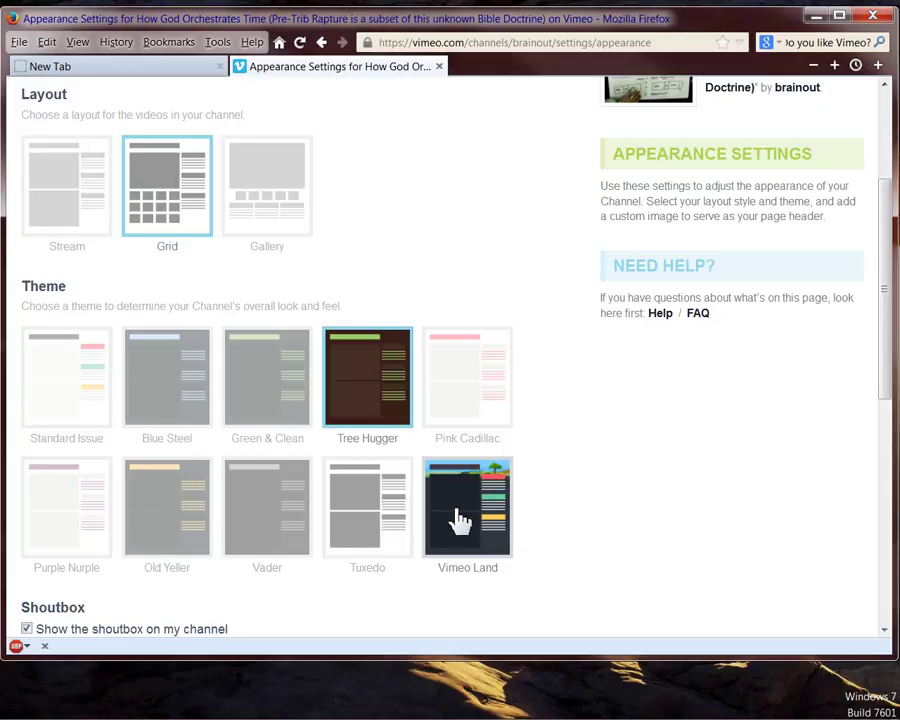
scroll(460, 520, "down", 3)
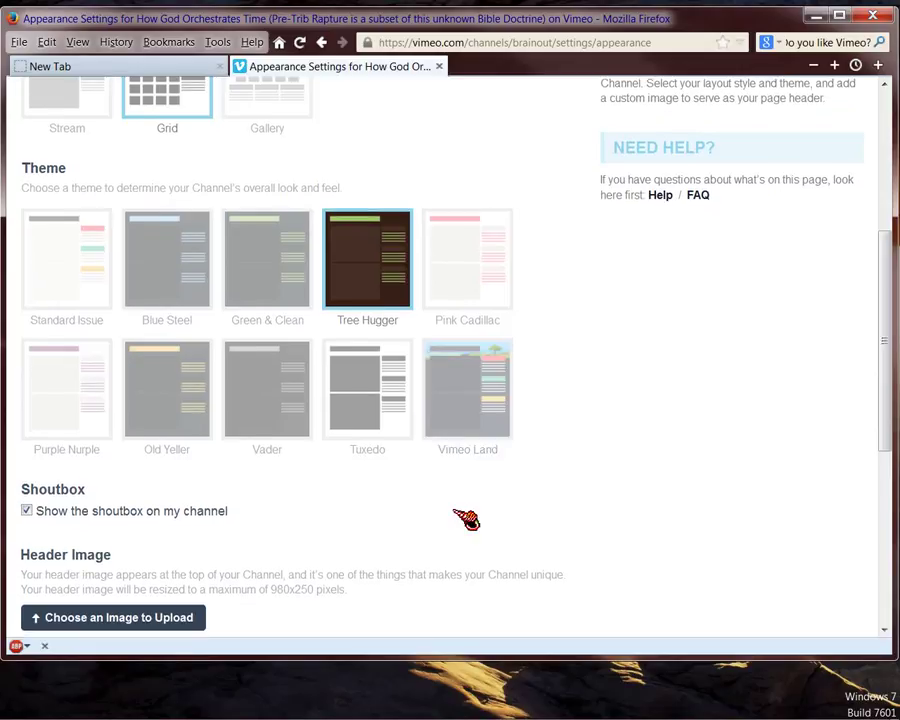
scroll(460, 518, "up", 4)
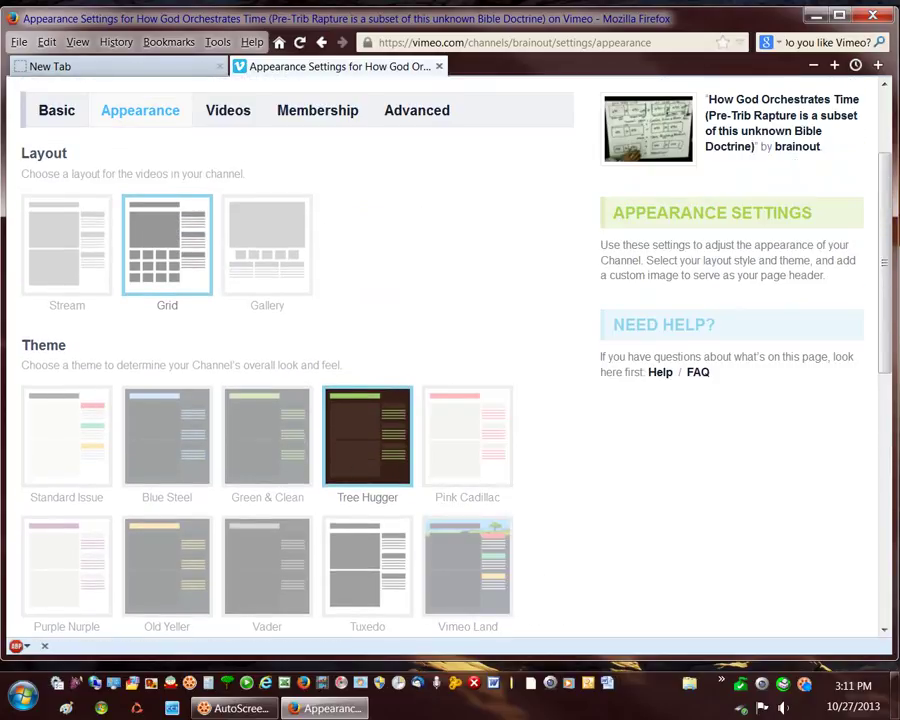
scroll(399, 347, "up", 3)
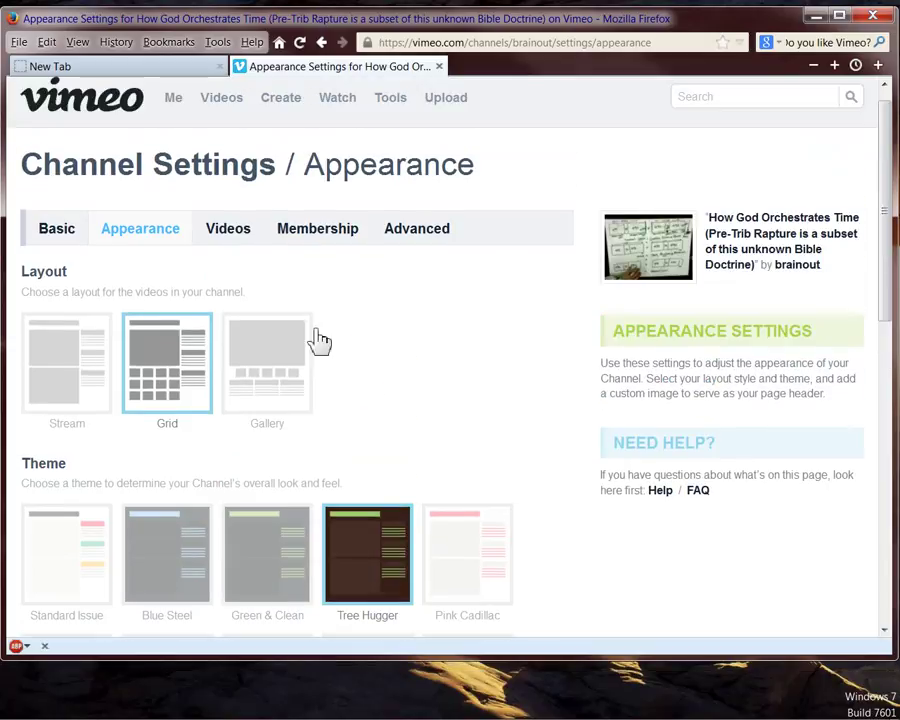
scroll(432, 365, "down", 6)
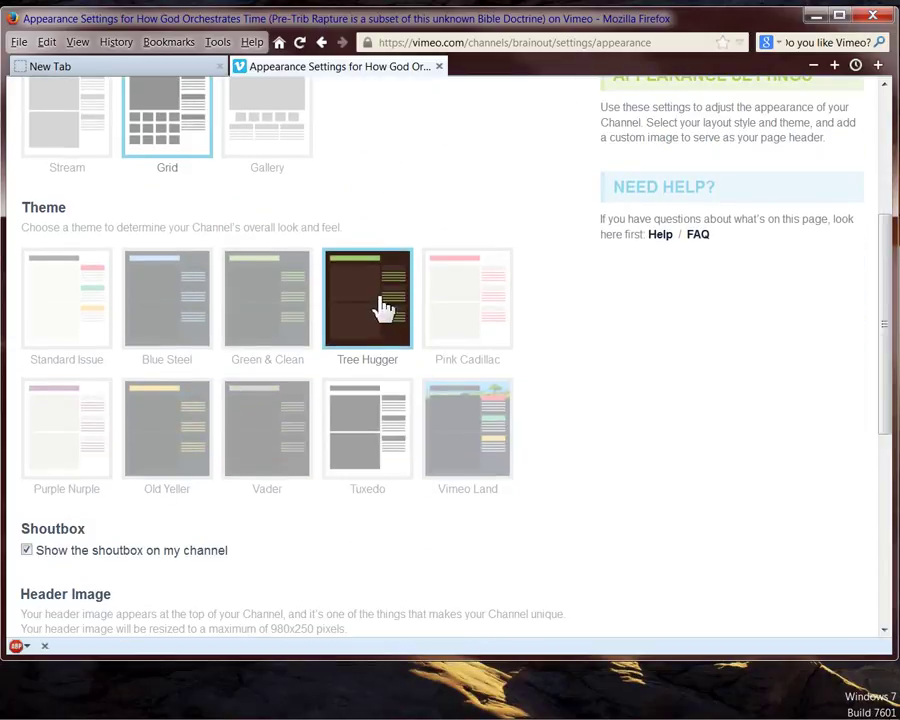
scroll(402, 520, "down", 6)
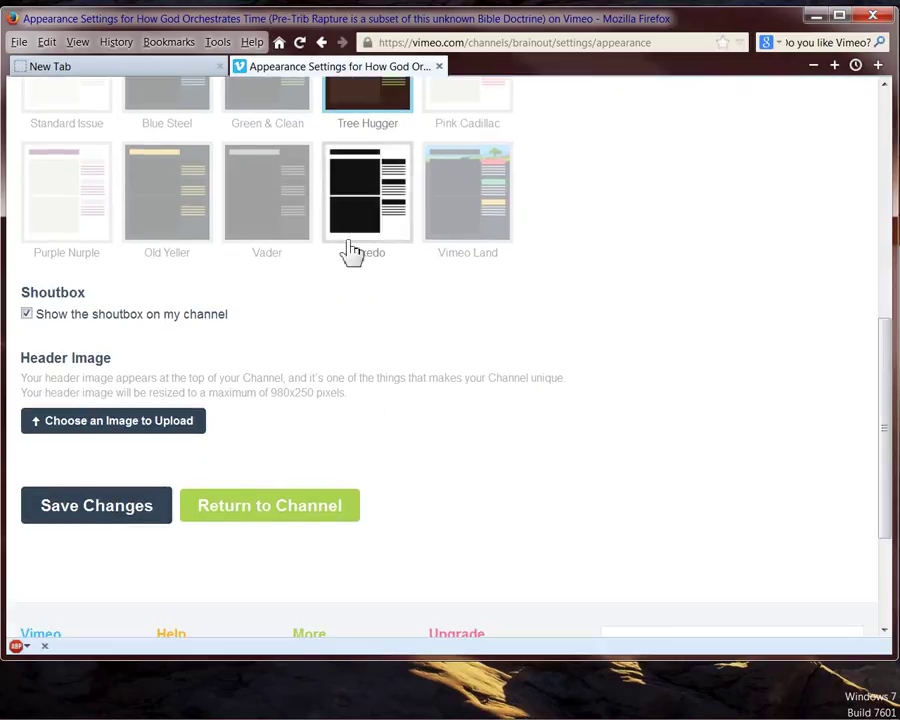
Save the channel's appearance settings with the Tree Hugger theme and return to the channel page
scroll(368, 336, "up", 2)
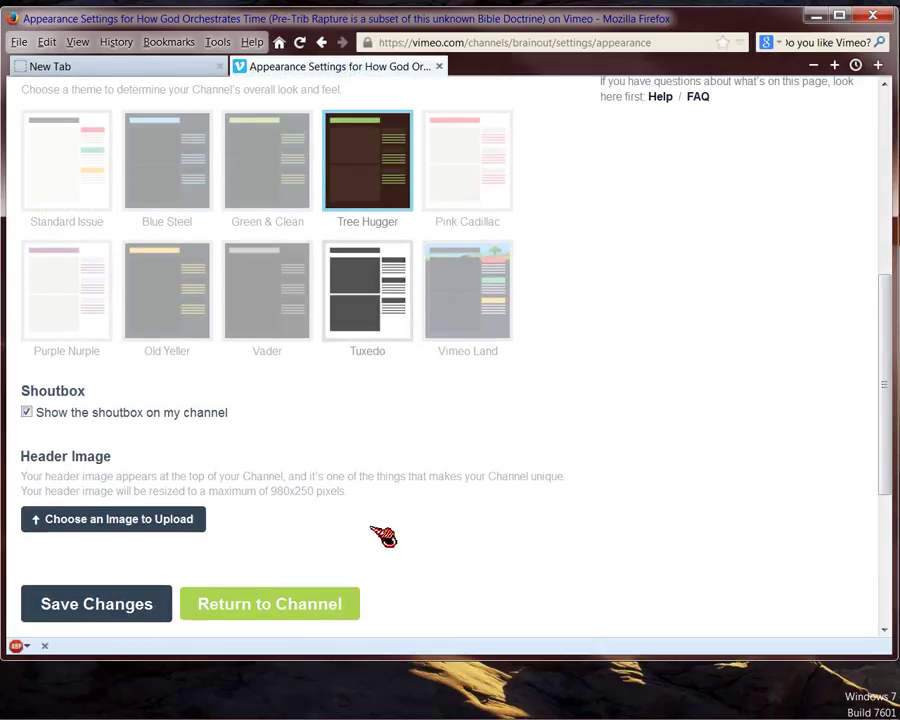
scroll(396, 522, "down", 3)
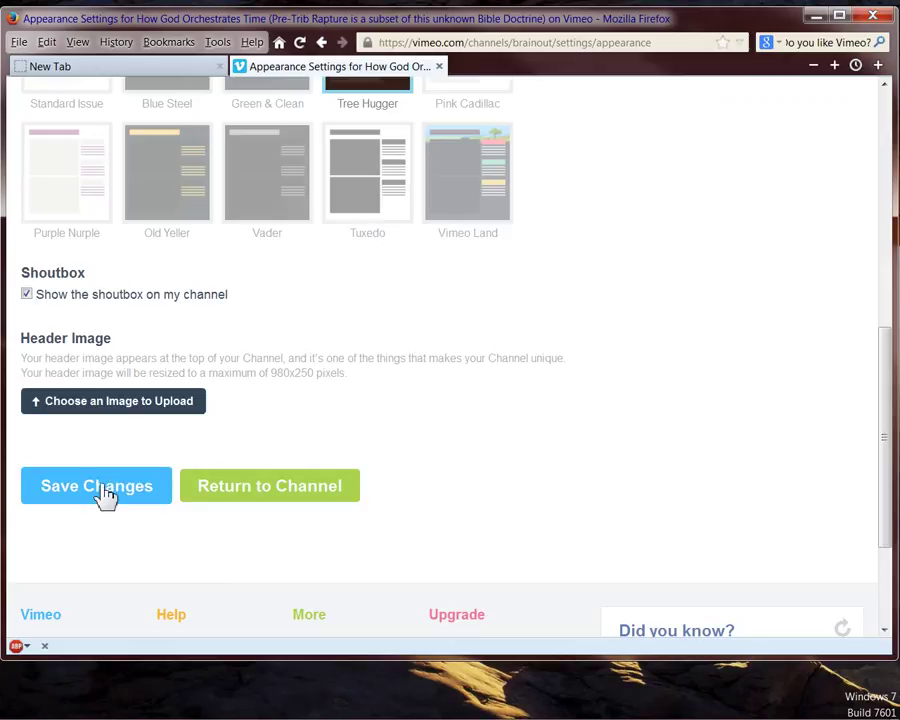
left_click(104, 488)
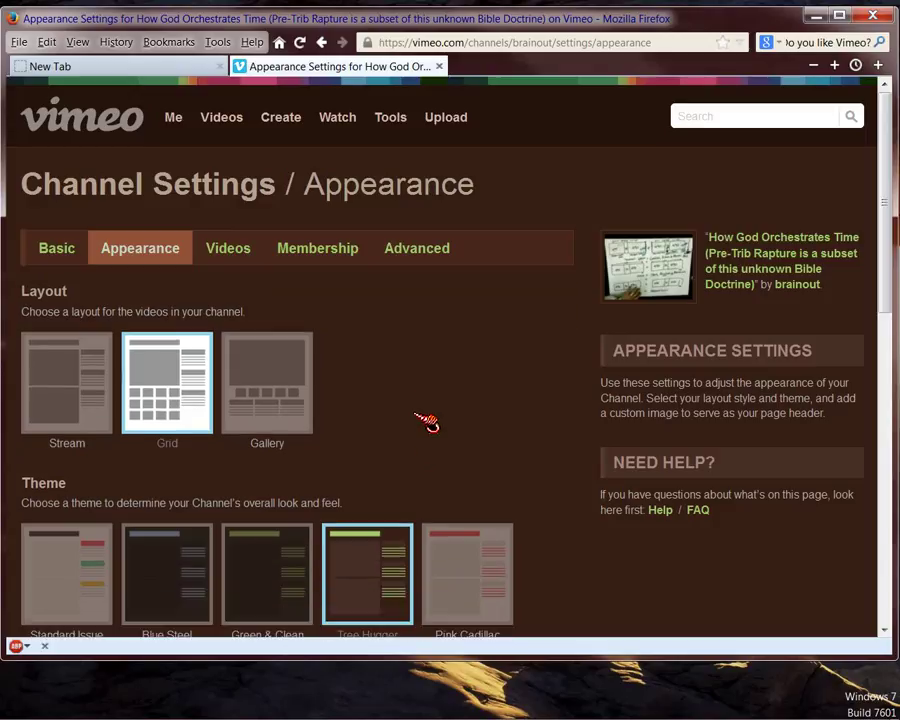
scroll(432, 413, "down", 8)
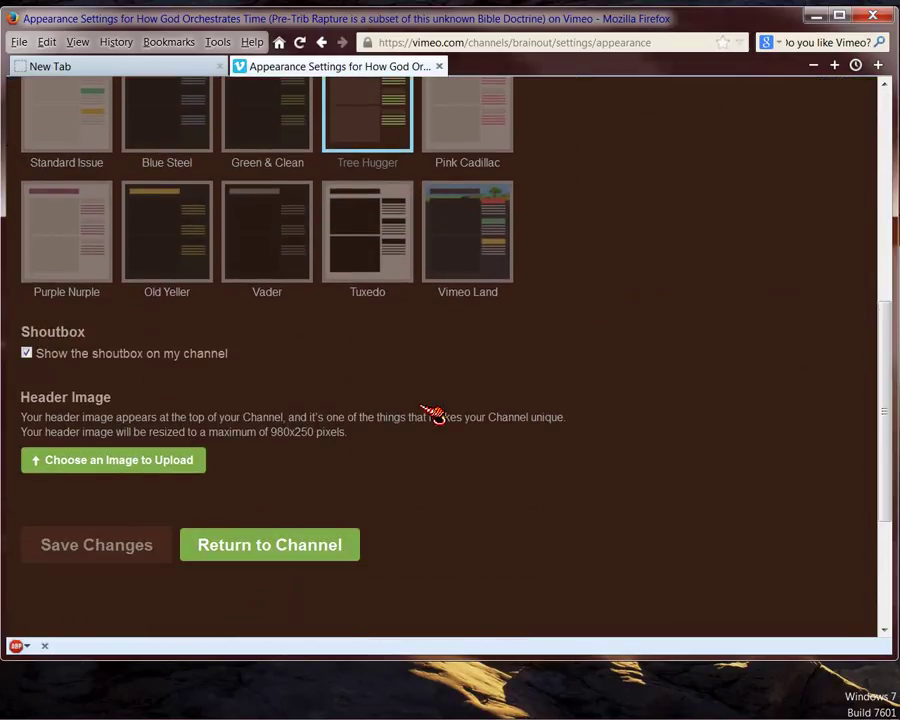
scroll(435, 413, "down", 2)
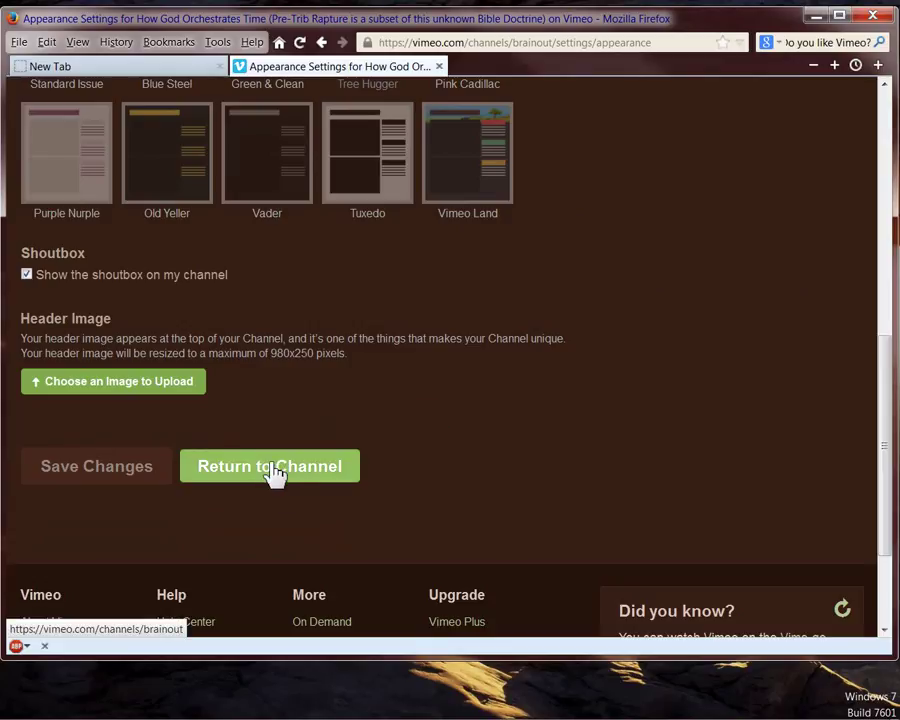
left_click(272, 468)
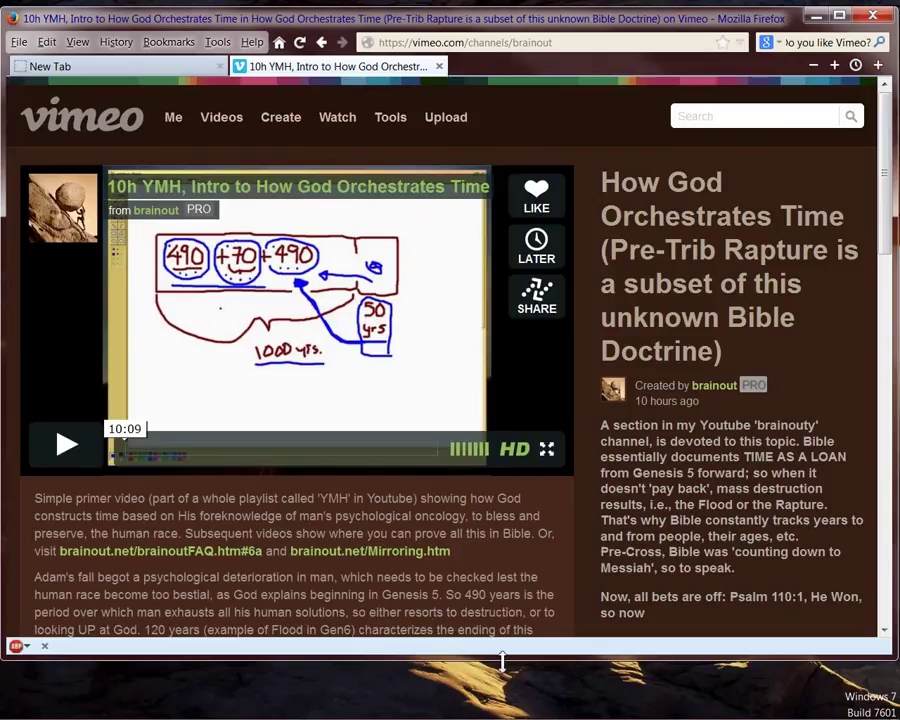
Make the browser window taller and highlight the opening lines of the featured video's description
left_click_drag(502, 662, 500, 714)
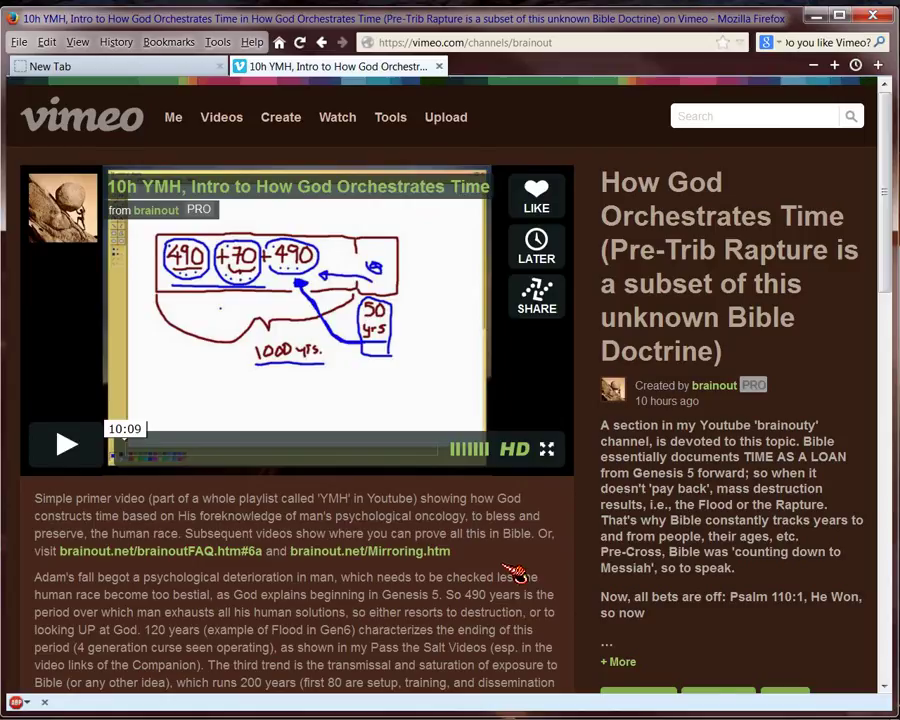
scroll(514, 576, "down", 1)
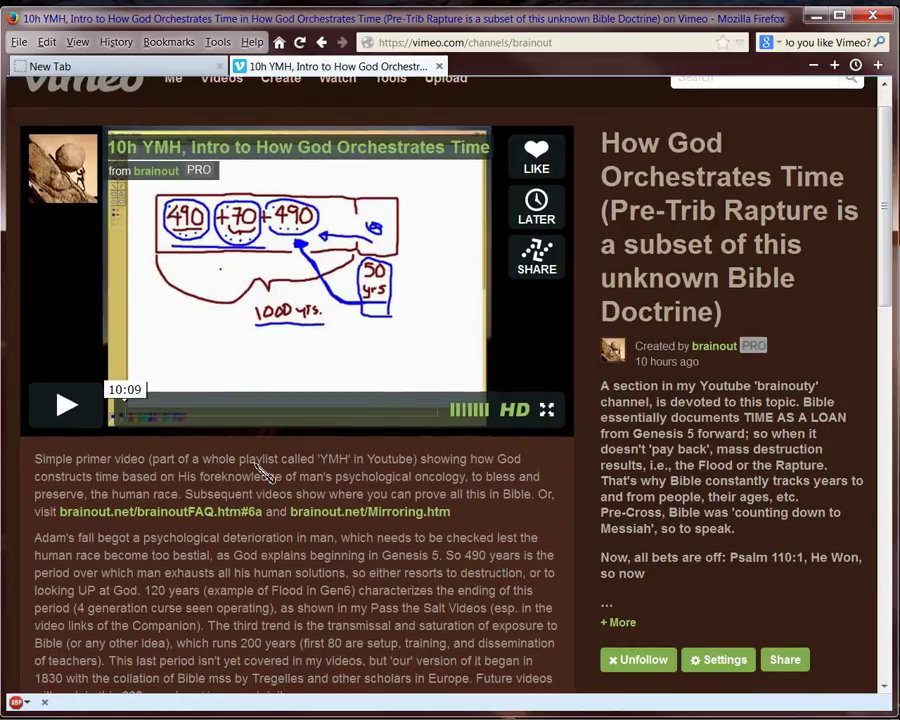
left_click_drag(242, 460, 552, 500)
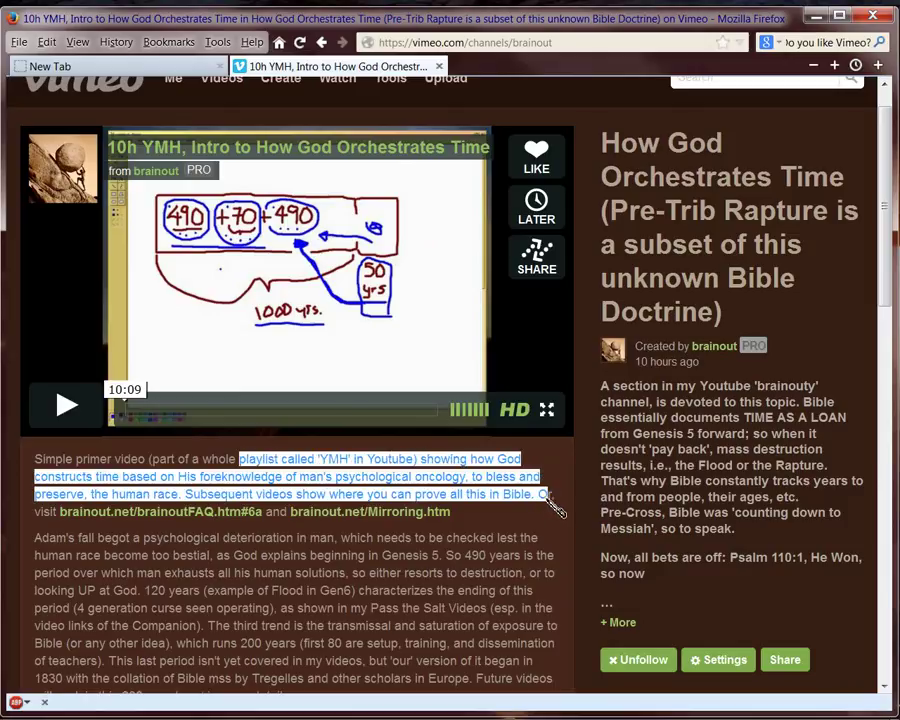
left_click(510, 528)
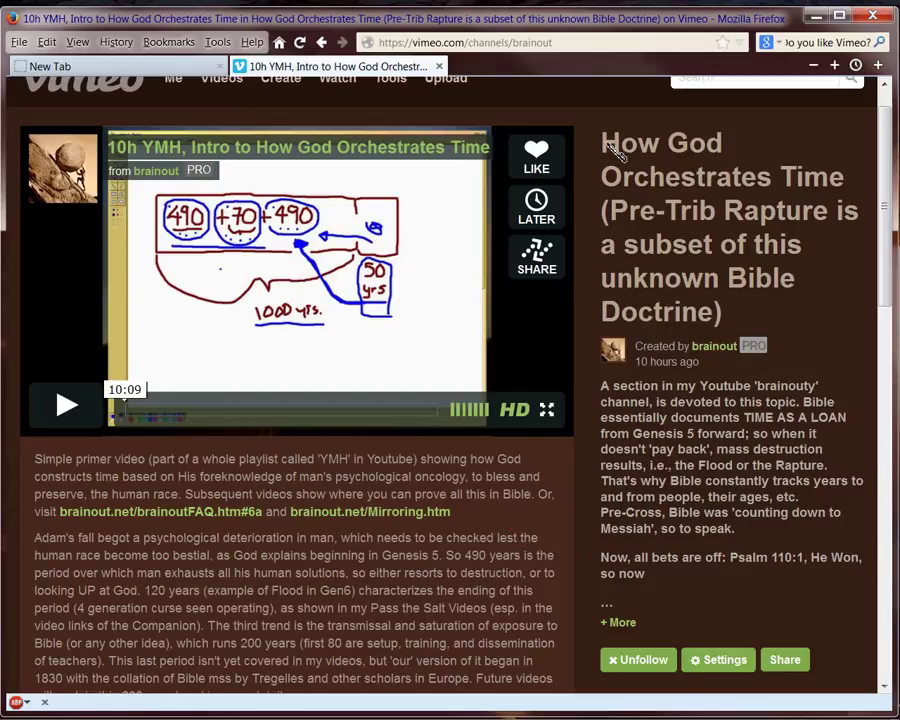
Highlight the channel title, then expand the channel's description to its full text
left_click_drag(608, 148, 840, 238)
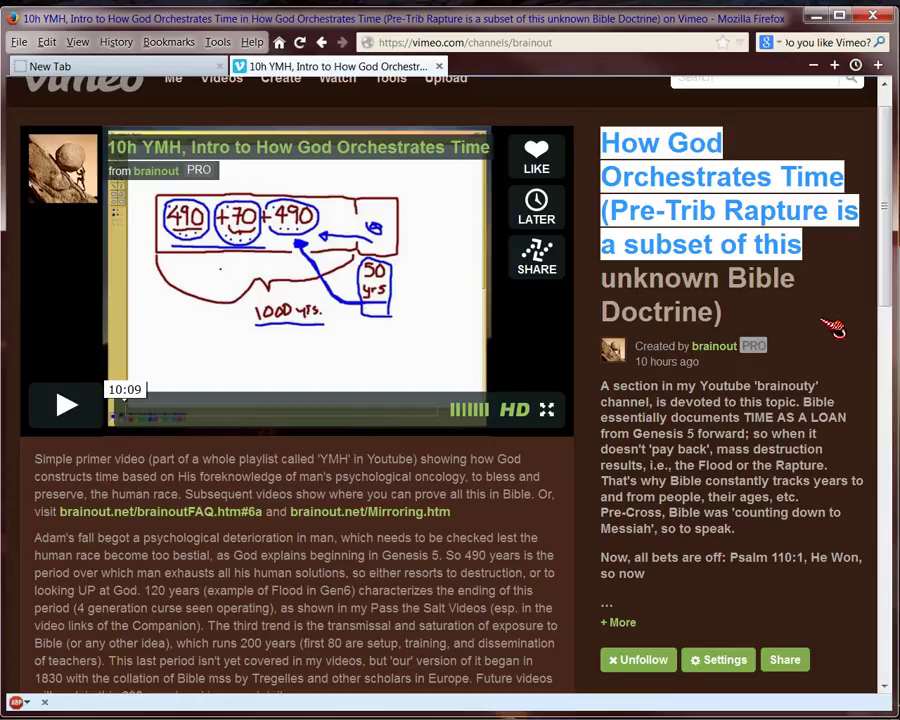
scroll(824, 326, "down", 2)
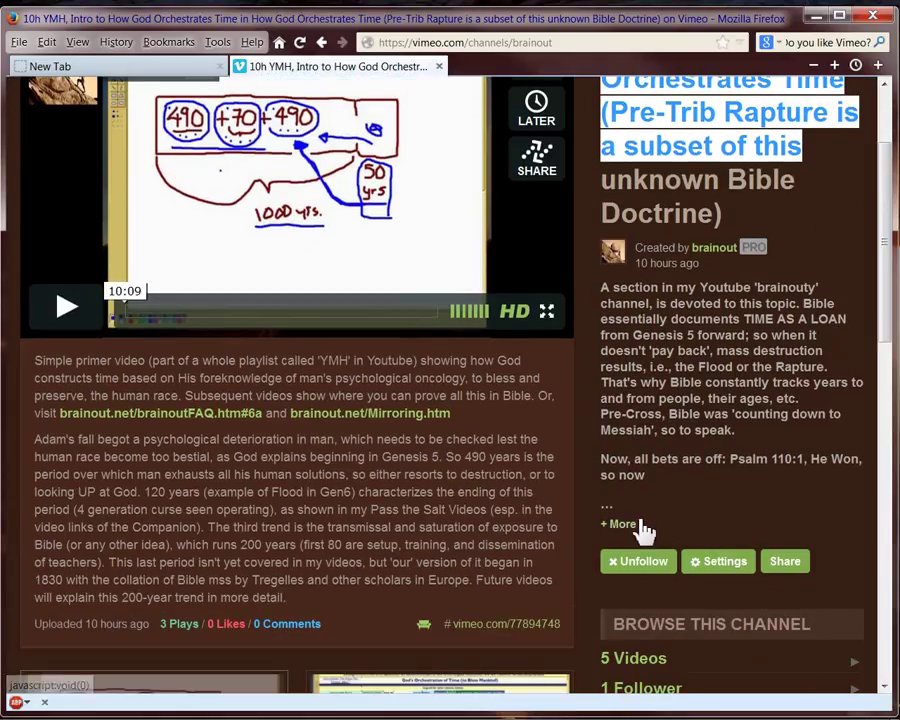
left_click_drag(651, 351, 750, 360)
left_click(717, 390)
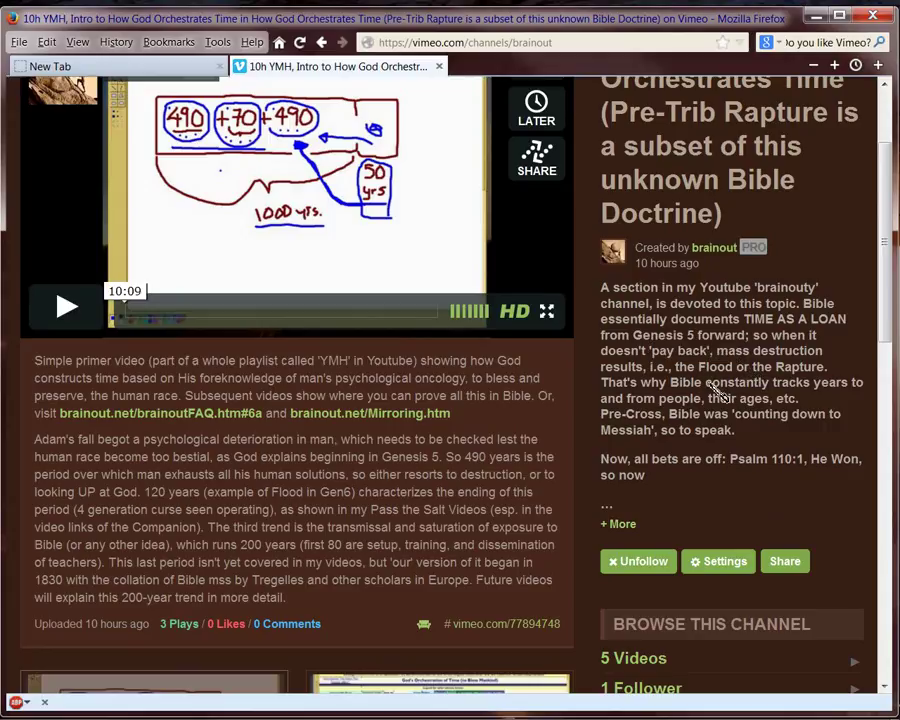
left_click(620, 525)
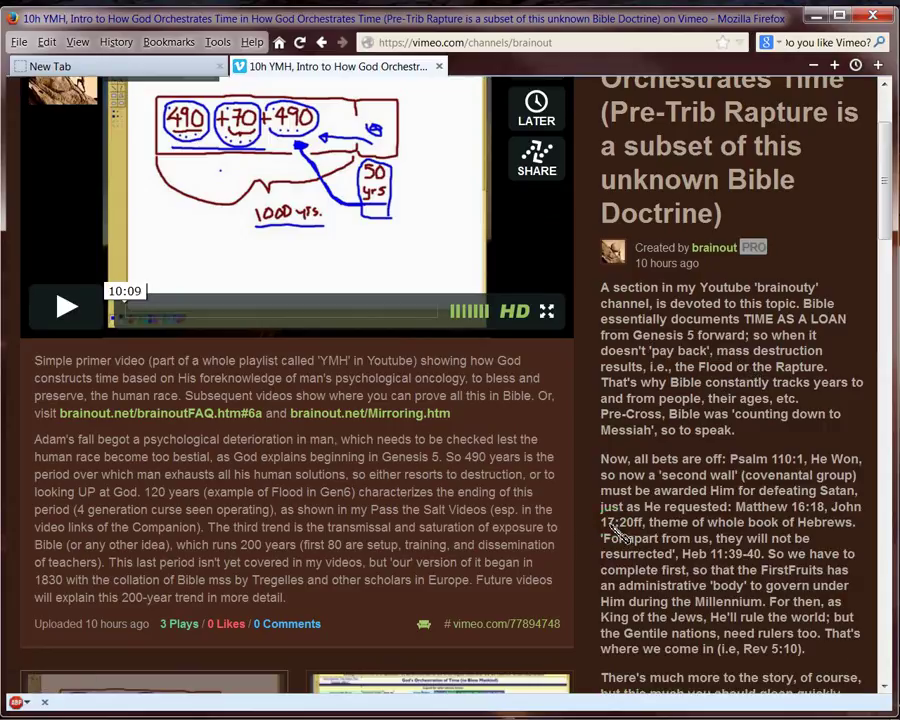
Read through the expanded channel description alongside the channel's video thumbnails and return to the featured video
scroll(520, 520, "down", 5)
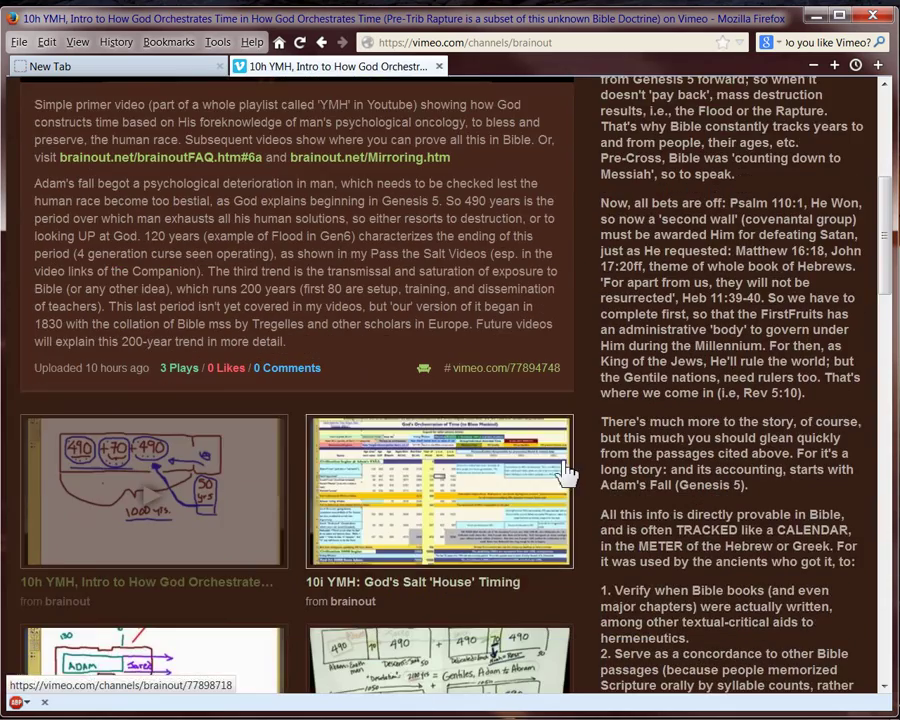
scroll(620, 487, "down", 8)
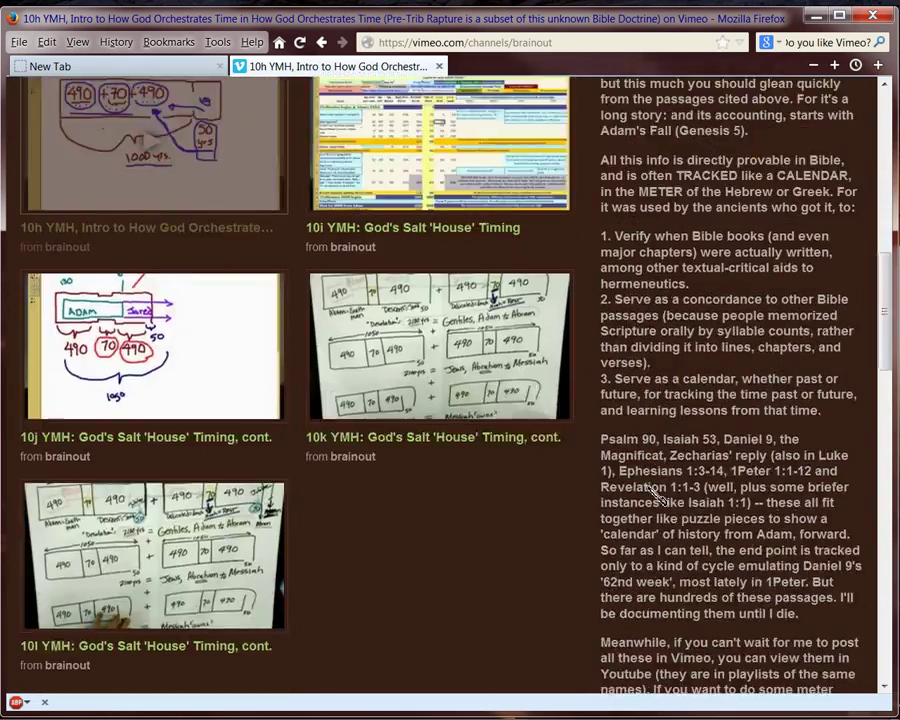
scroll(655, 492, "down", 3)
scroll(656, 492, "up", 7)
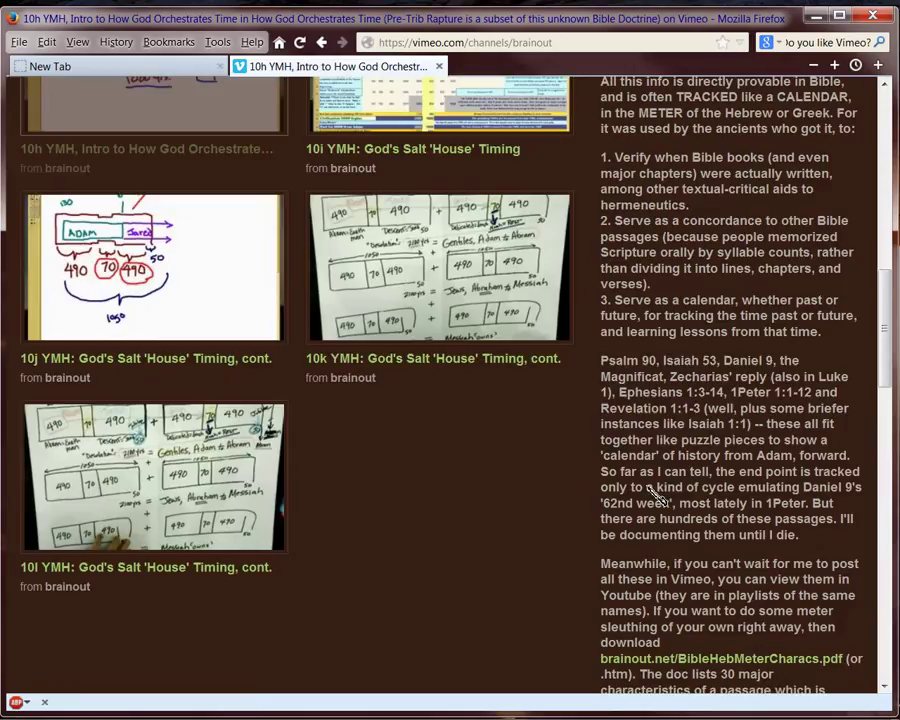
scroll(660, 495, "up", 5)
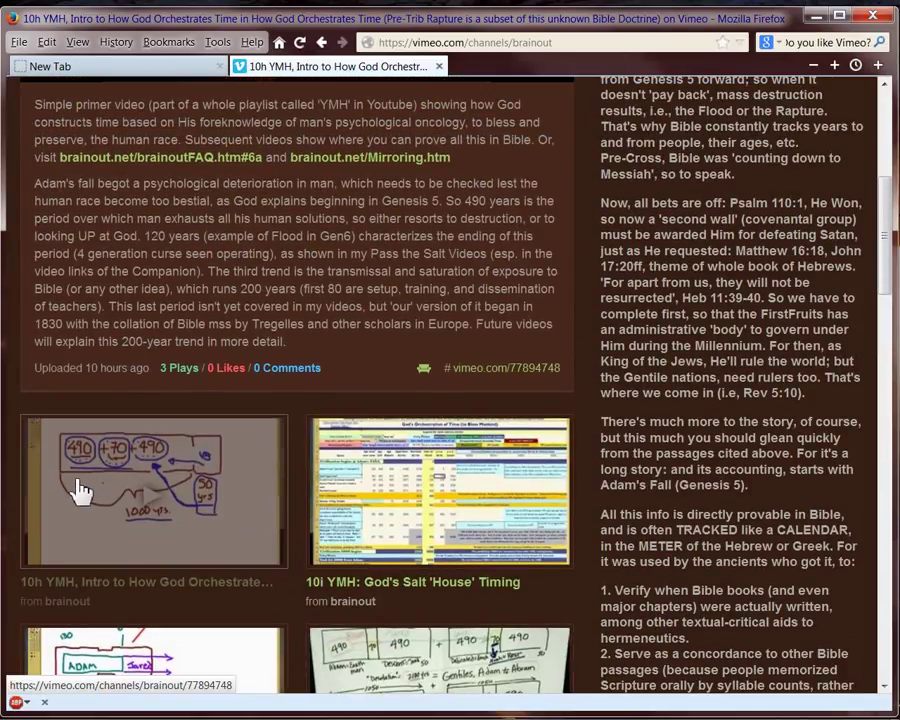
scroll(215, 248, "up", 7)
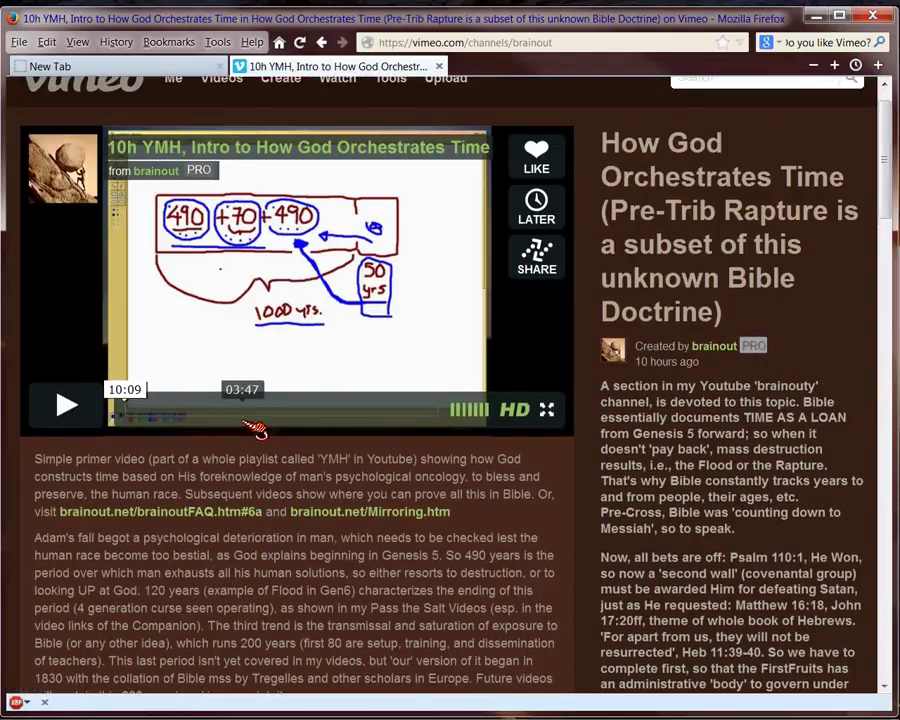
Highlight the second paragraph of the featured video's description from the Flood example onward, then clear the selection
scroll(253, 426, "down", 4)
left_click_drag(258, 394, 568, 494)
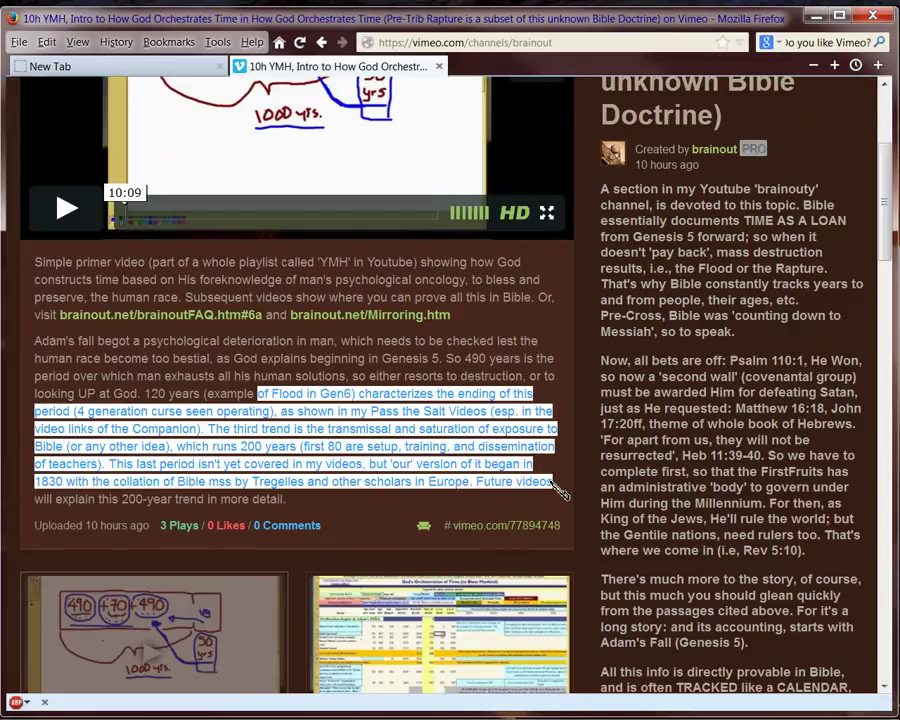
left_click(418, 368)
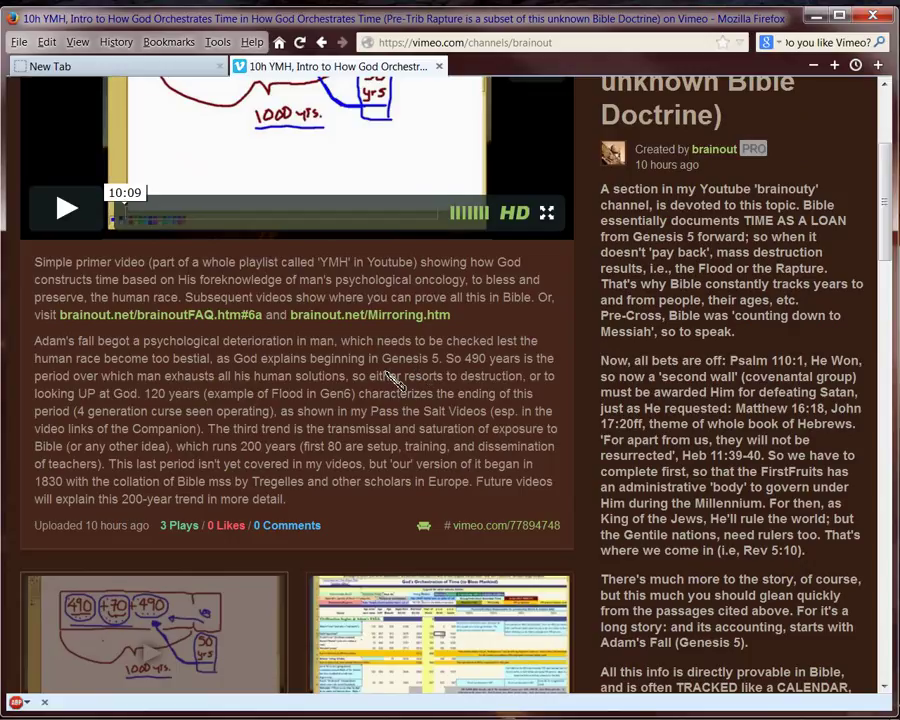
Examine the grid of YMH videos 10h to 10l below the featured video and how they are ordered
scroll(392, 380, "down", 5)
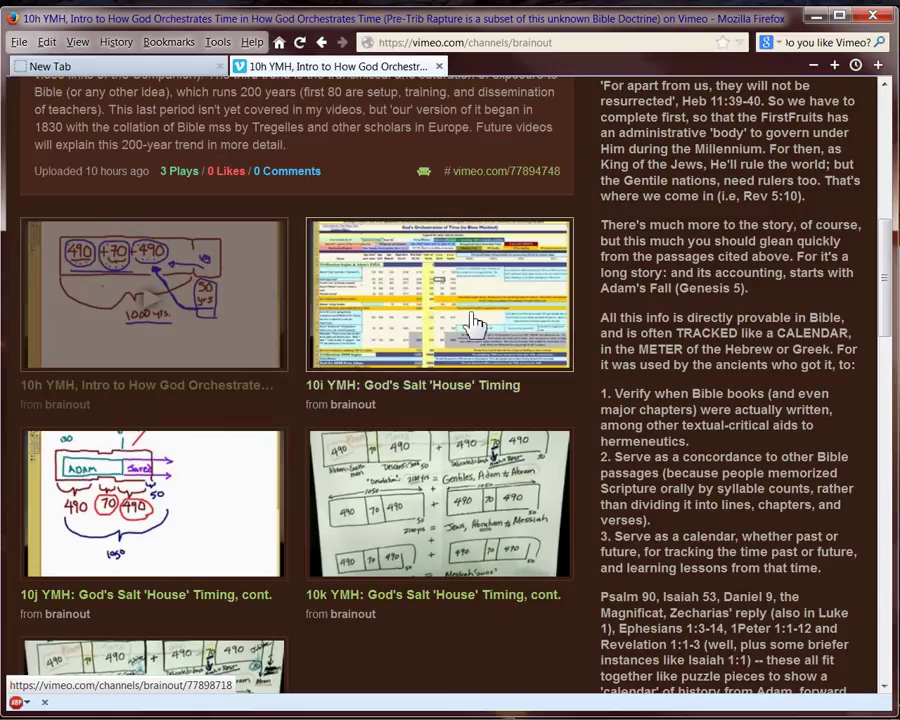
scroll(472, 326, "down", 3)
scroll(474, 326, "up", 2)
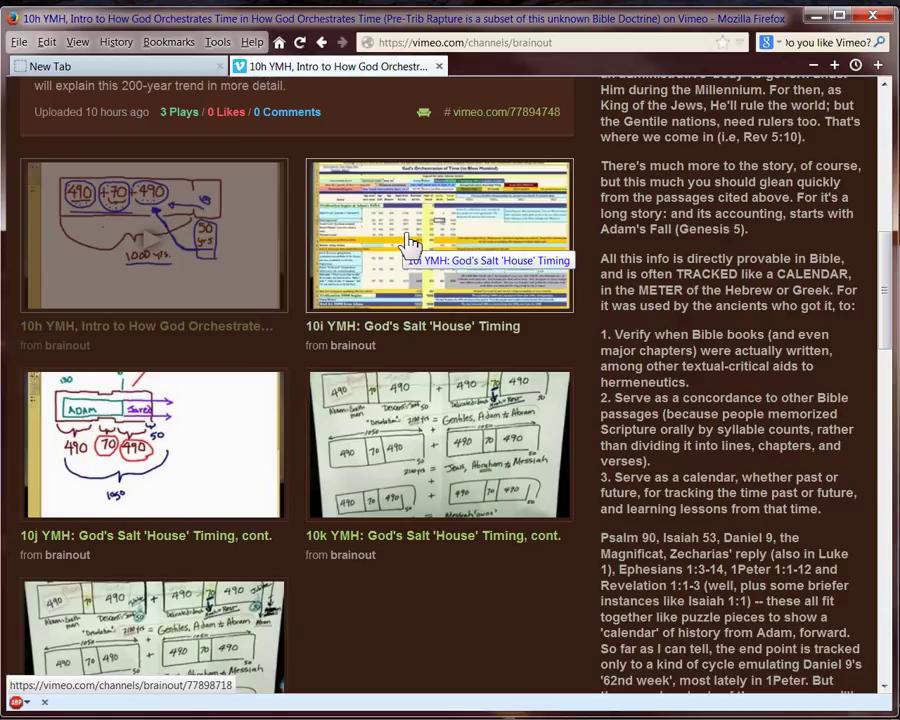
scroll(410, 243, "down", 2)
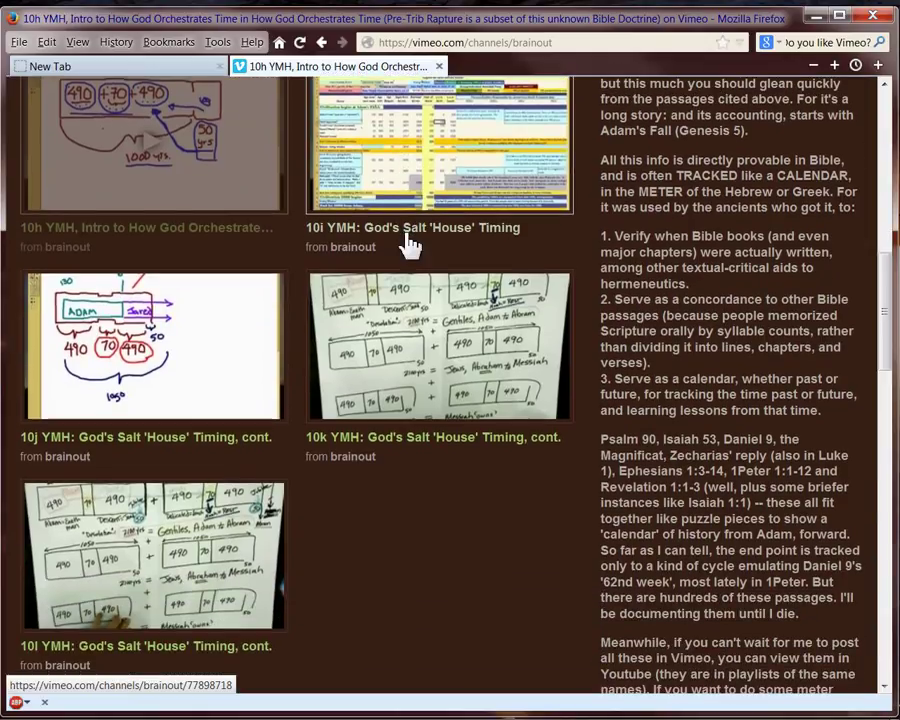
scroll(410, 243, "up", 4)
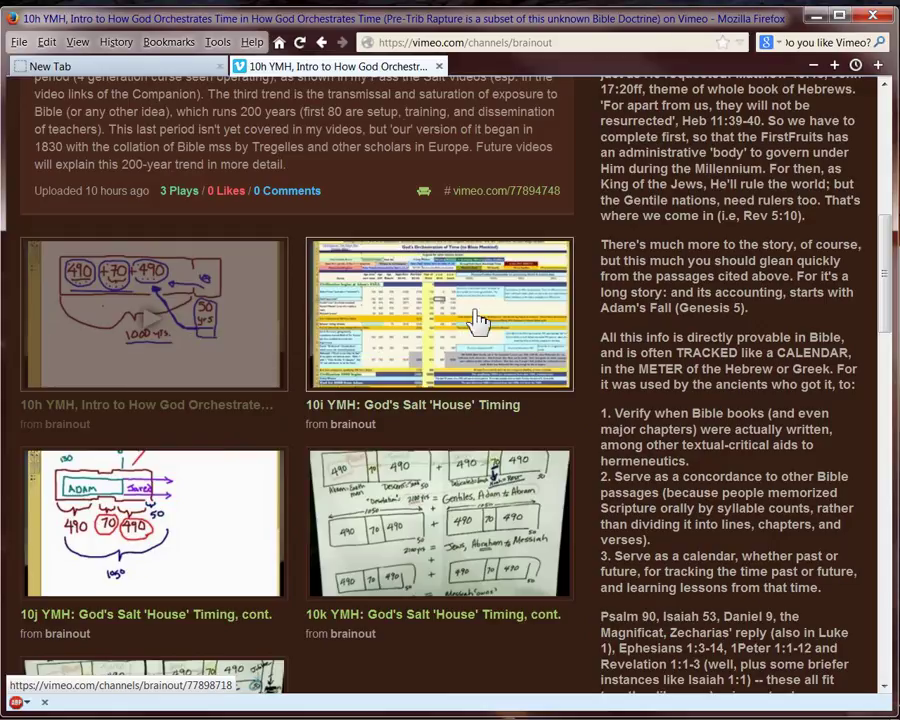
scroll(478, 320, "down", 3)
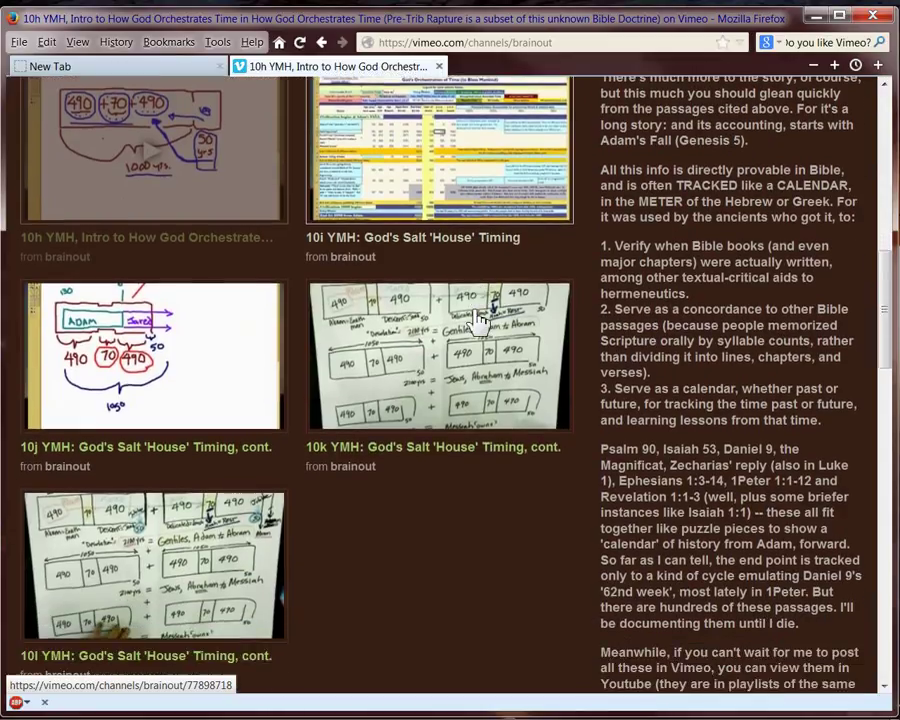
scroll(478, 320, "down", 1)
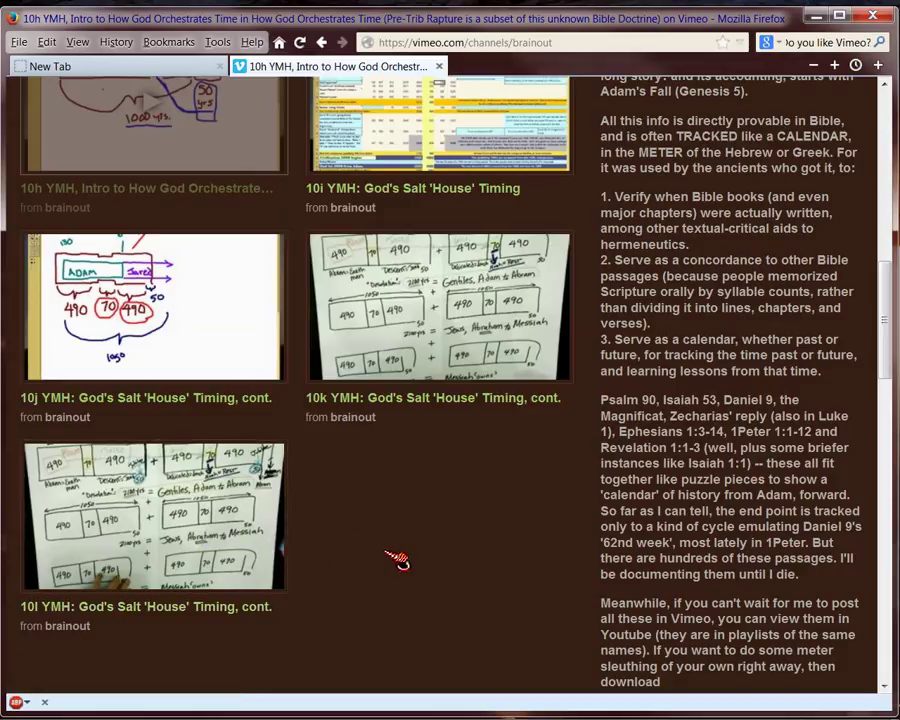
scroll(397, 560, "up", 5)
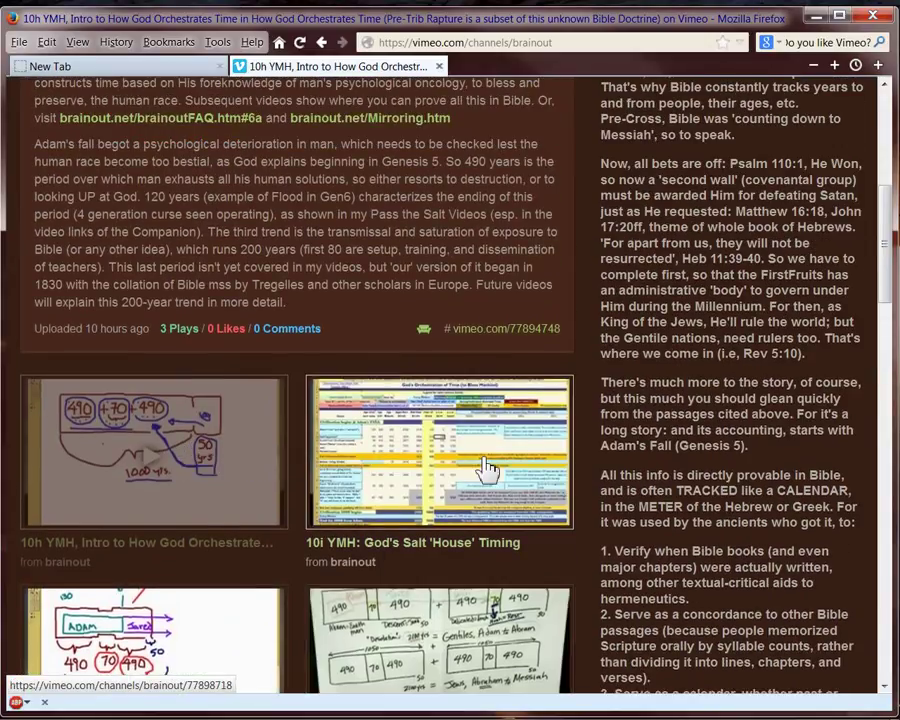
scroll(482, 468, "down", 3)
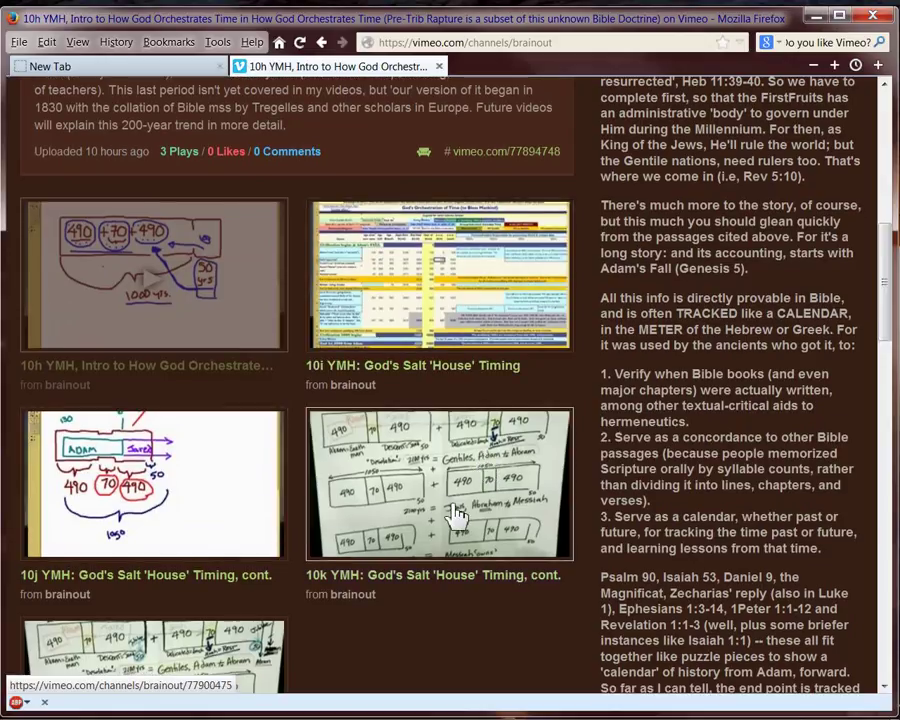
scroll(457, 515, "down", 3)
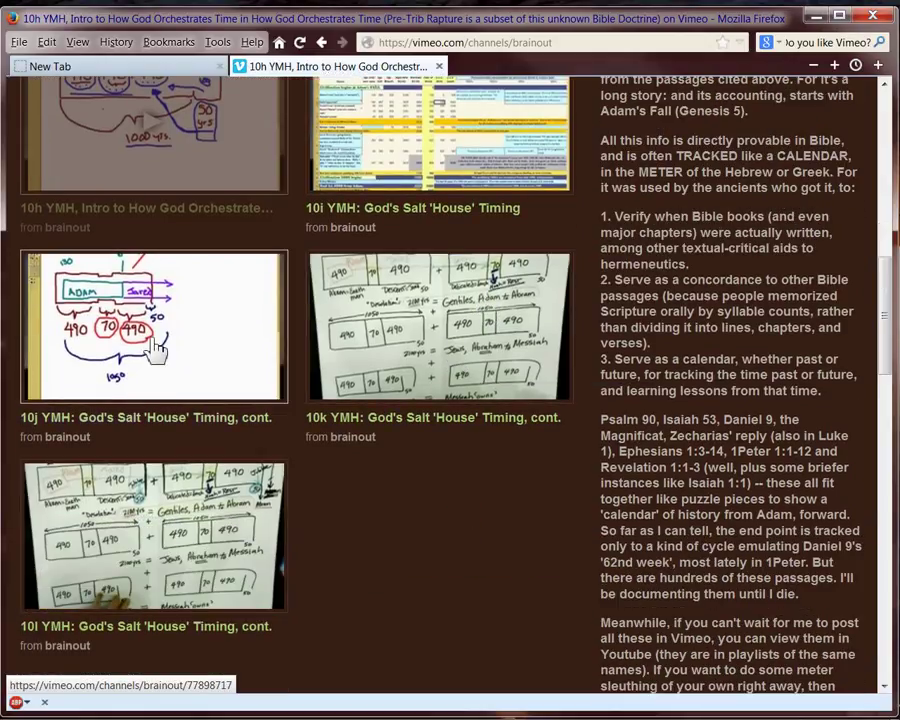
scroll(400, 357, "up", 1)
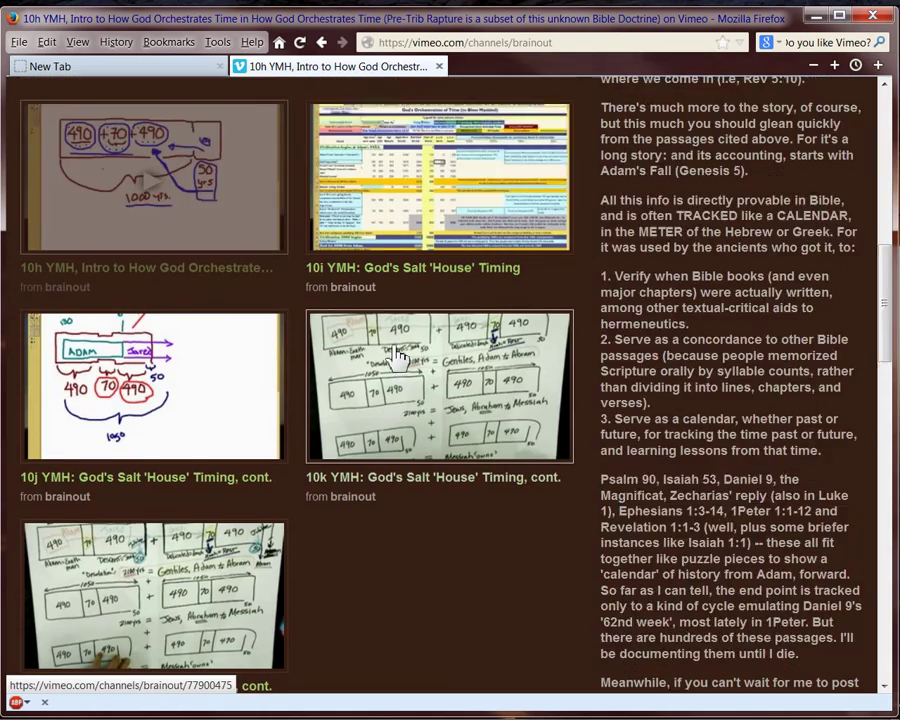
Open the video "10i YMH: God's Salt 'House' Timing" from the channel's video grid
scroll(400, 357, "up", 2)
scroll(445, 288, "up", 7)
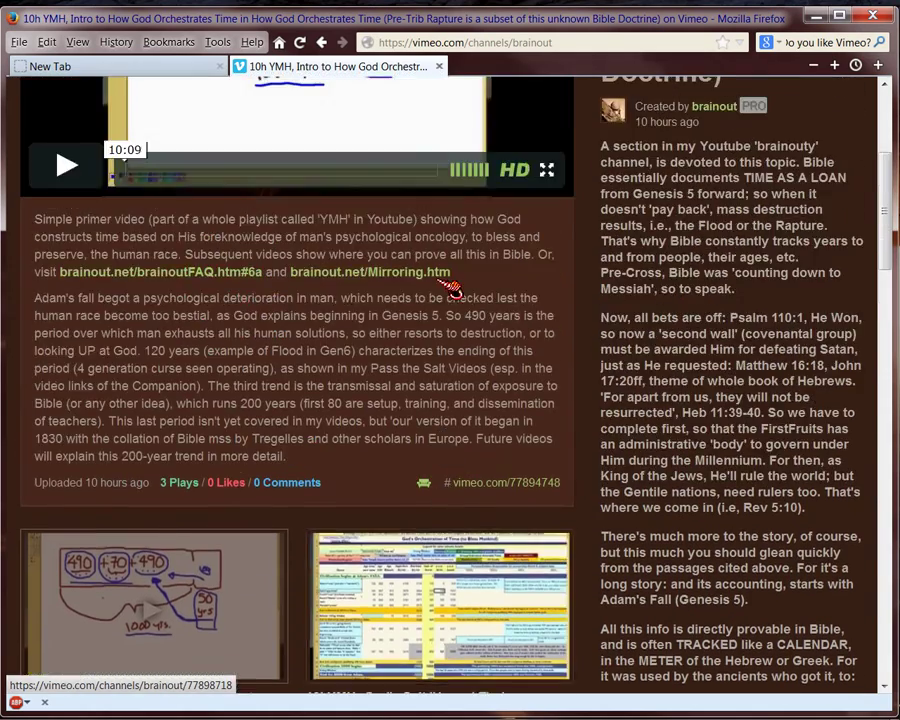
scroll(449, 288, "down", 6)
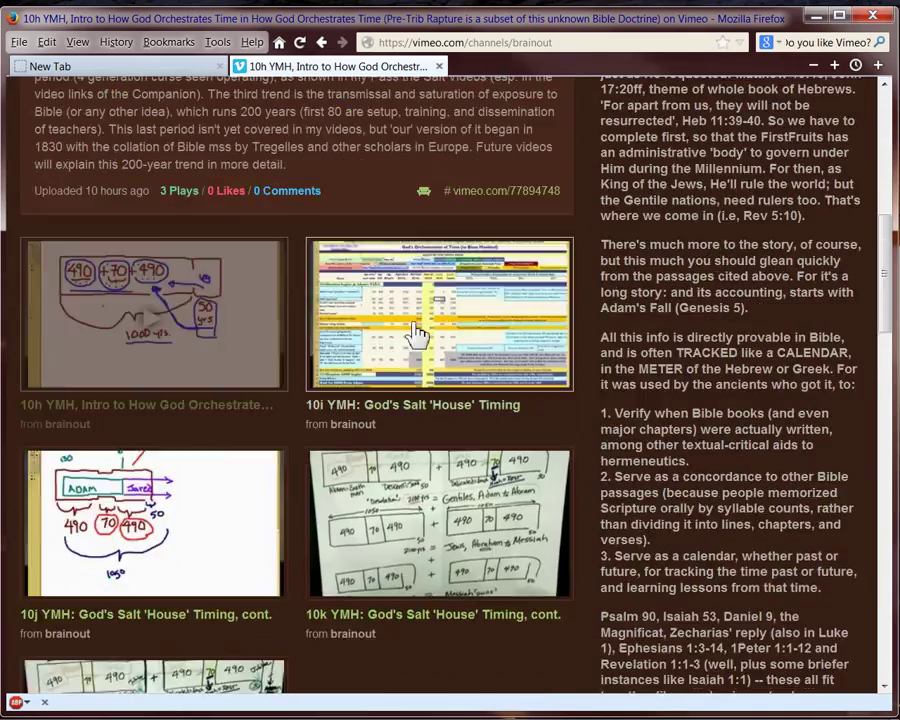
left_click(412, 331)
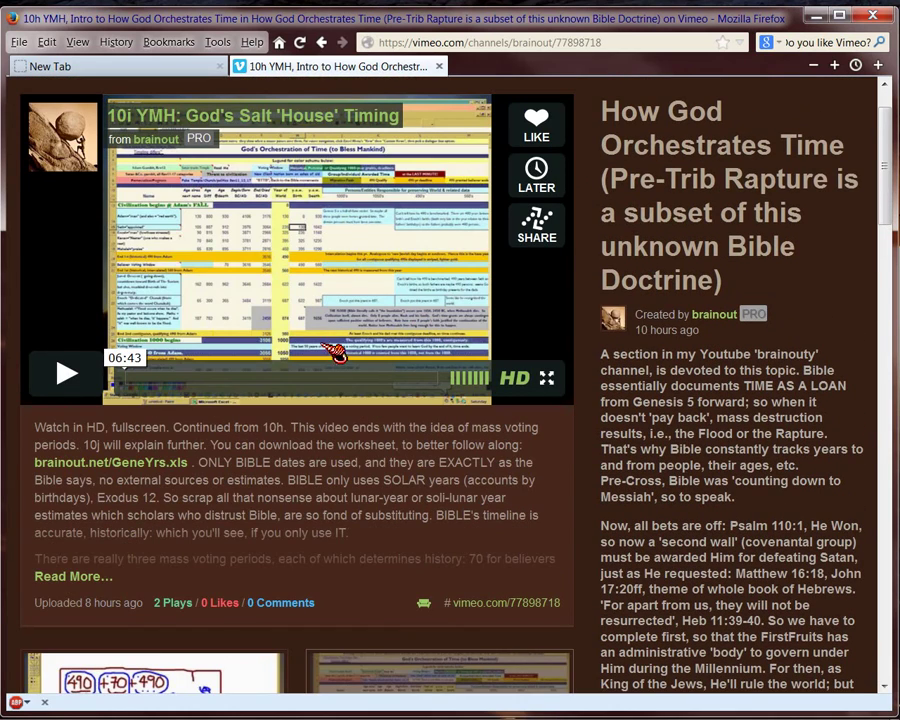
scroll(330, 350, "up", 1)
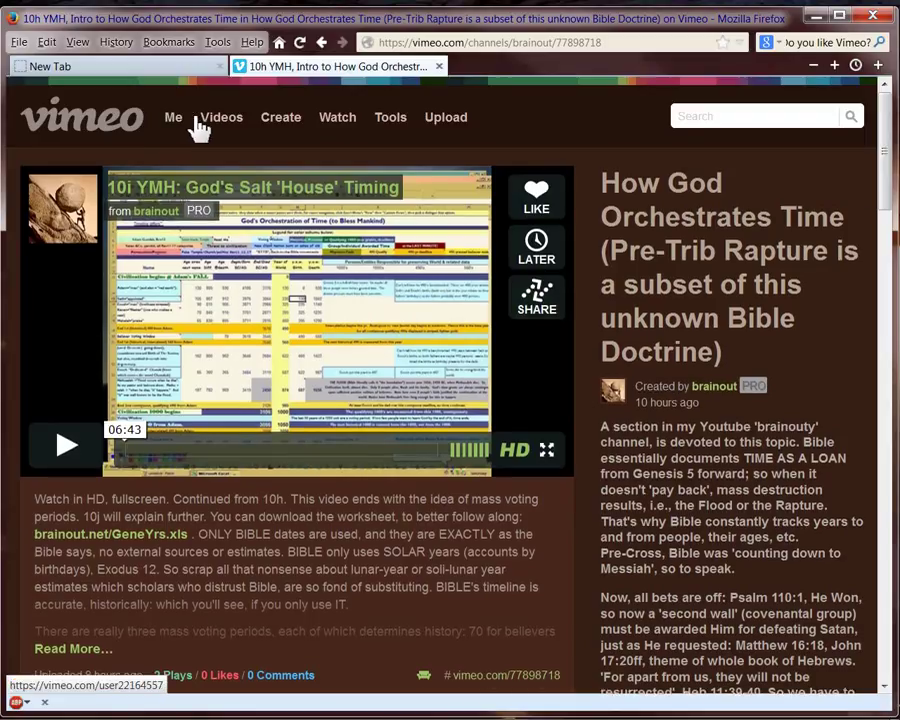
Open the settings of the video "10i YMH: God's Salt 'House' Timing" from the My Videos list
mouse_move(215, 125)
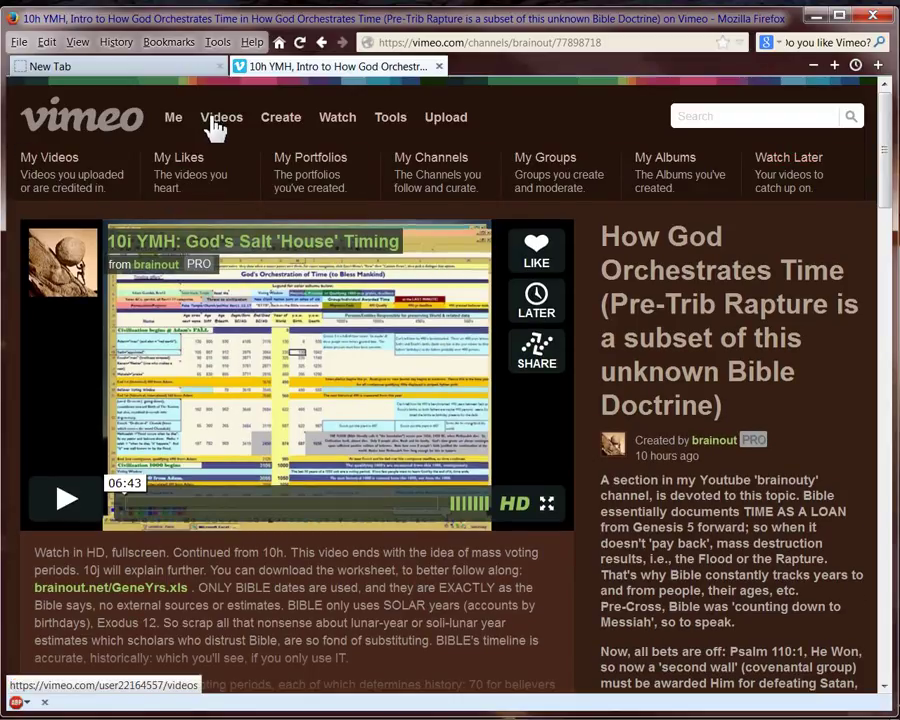
left_click(64, 162)
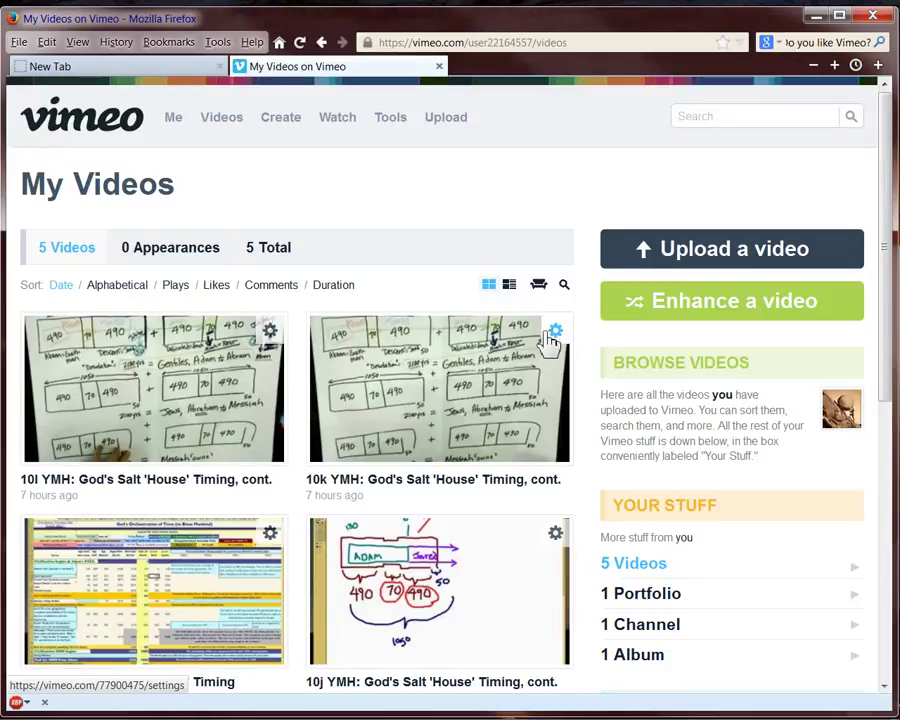
scroll(385, 270, "down", 2)
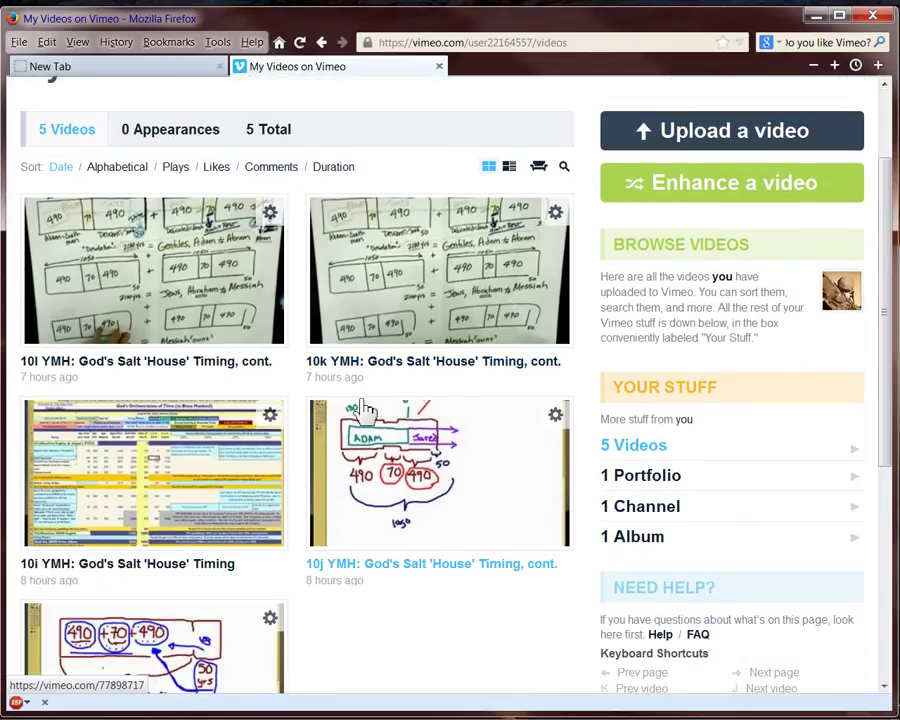
left_click(272, 420)
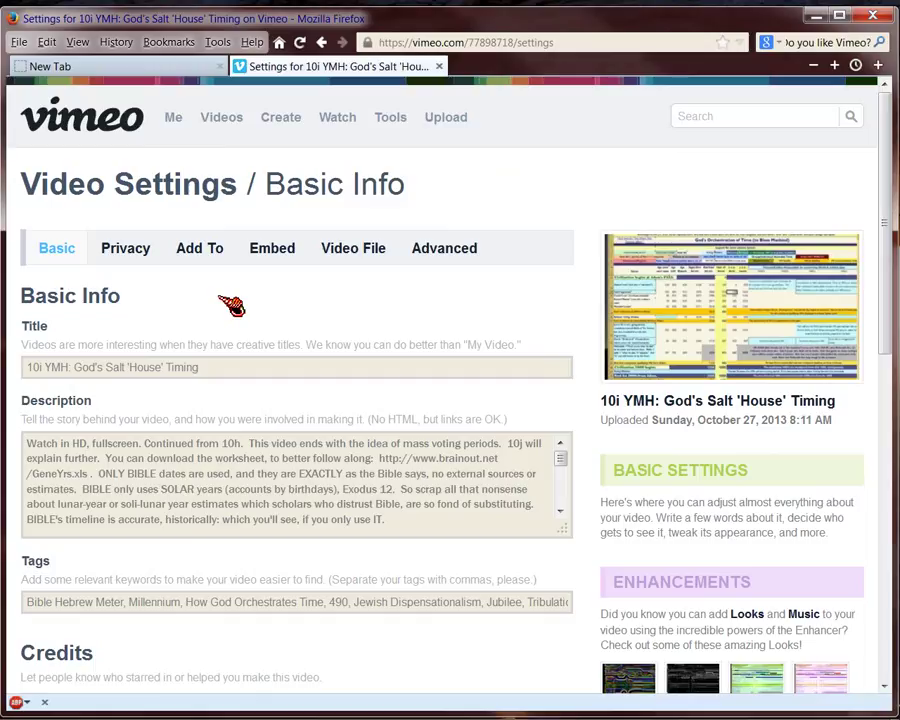
Examine the video's Basic Info settings, from the full description and tags to the credits, thumbnail options and video status
scroll(230, 303, "down", 3)
scroll(230, 303, "down", 5)
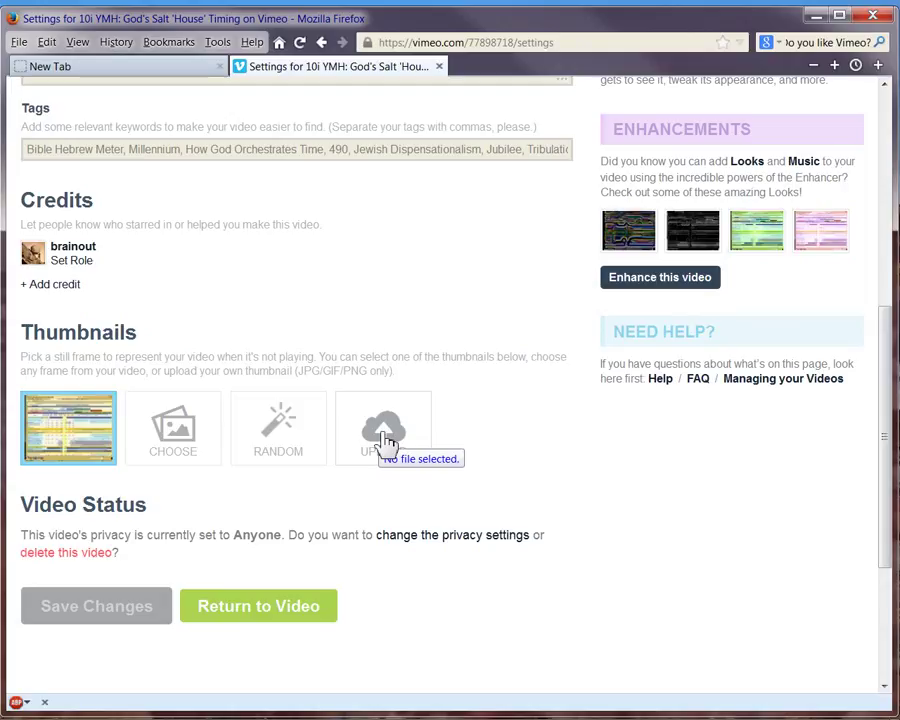
scroll(385, 440, "up", 3)
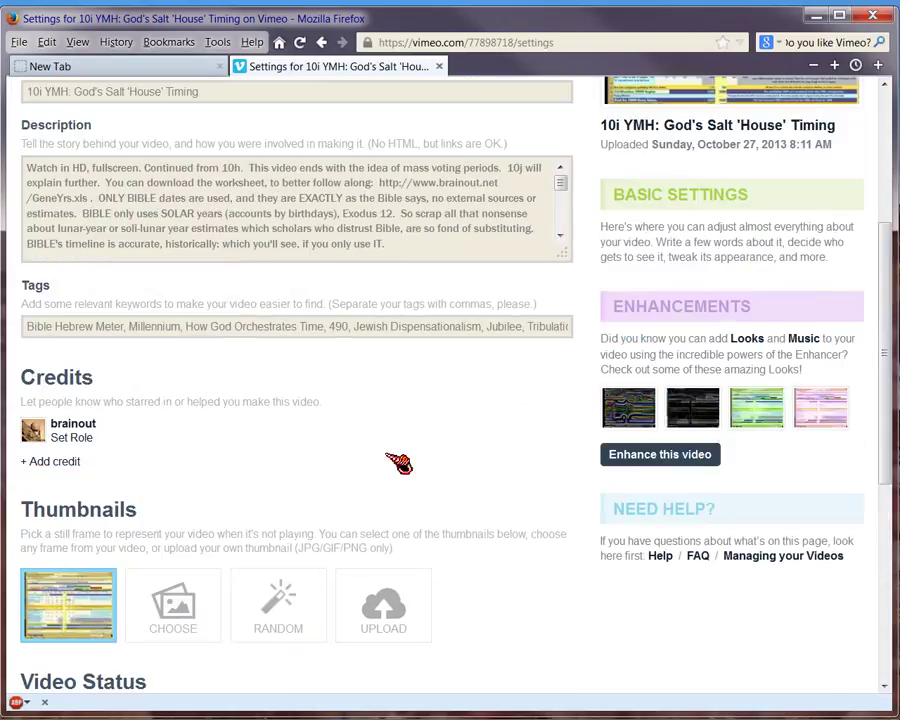
scroll(401, 460, "up", 2)
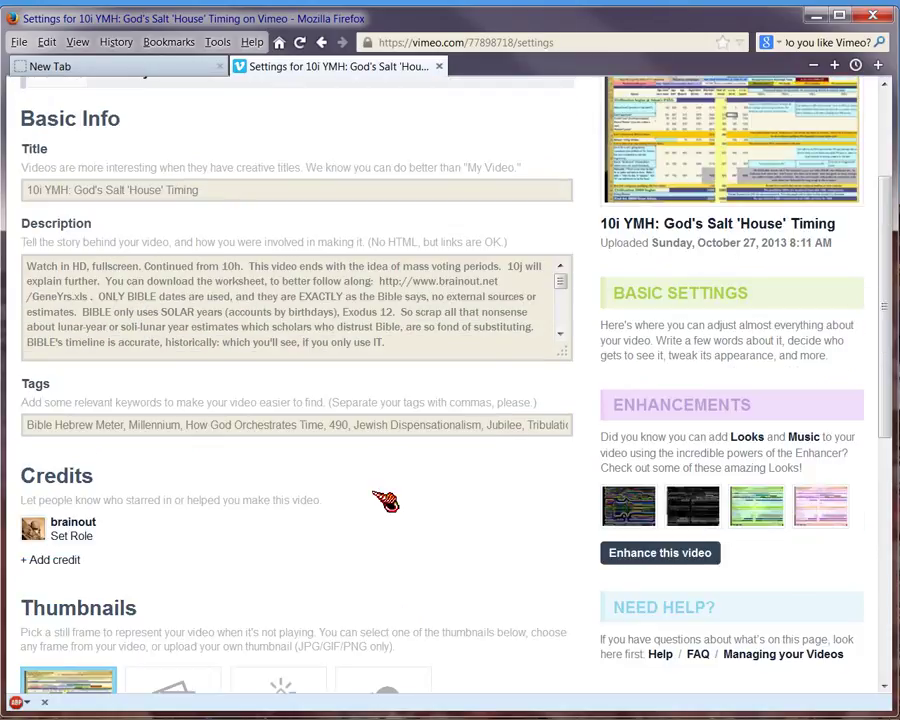
scroll(385, 498, "up", 3)
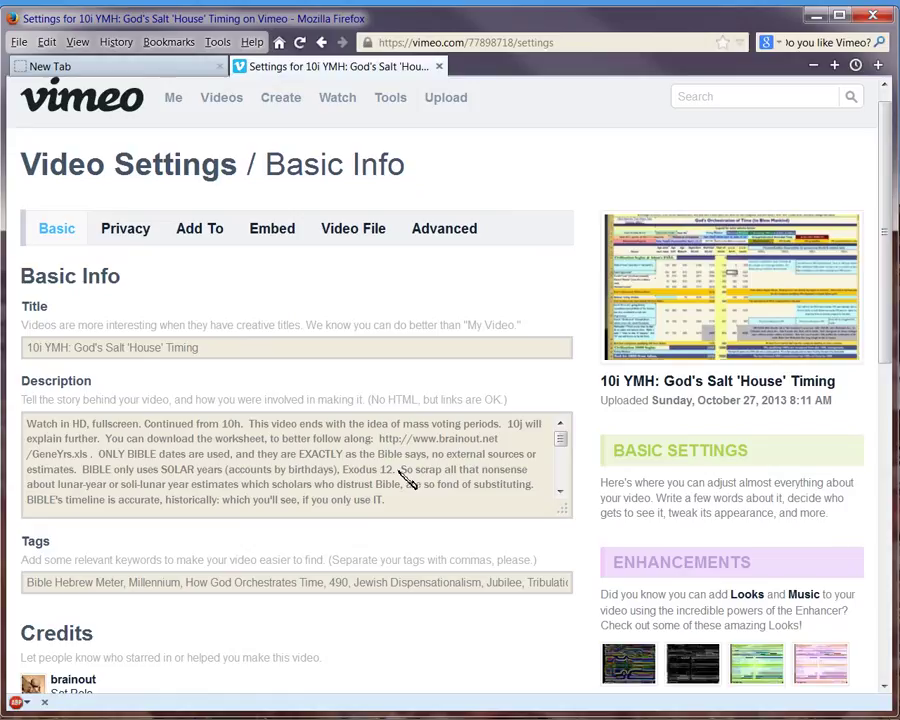
scroll(405, 480, "down", 3)
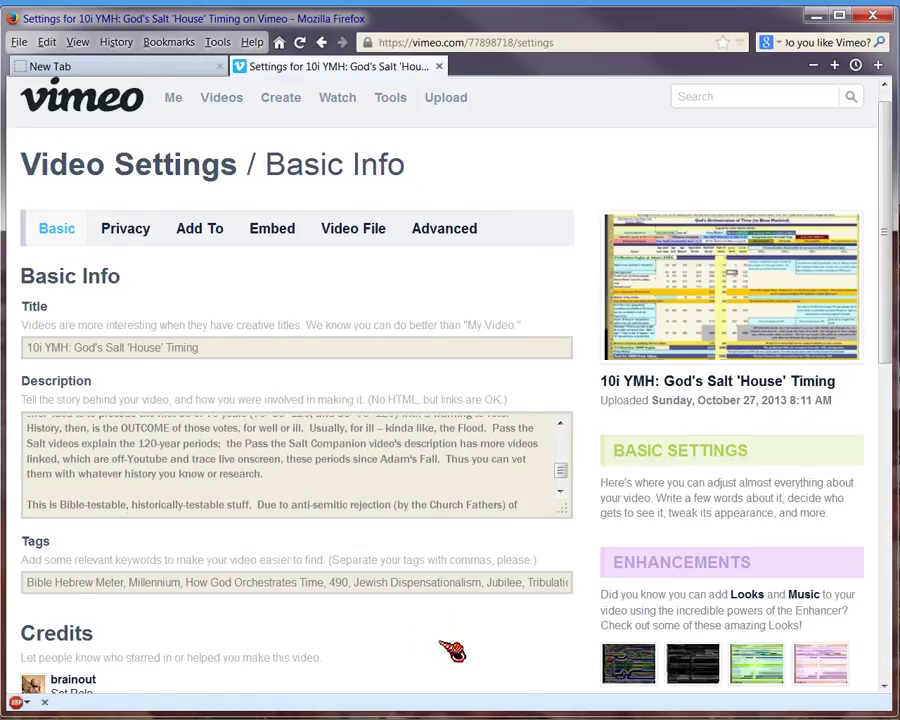
scroll(452, 650, "down", 6)
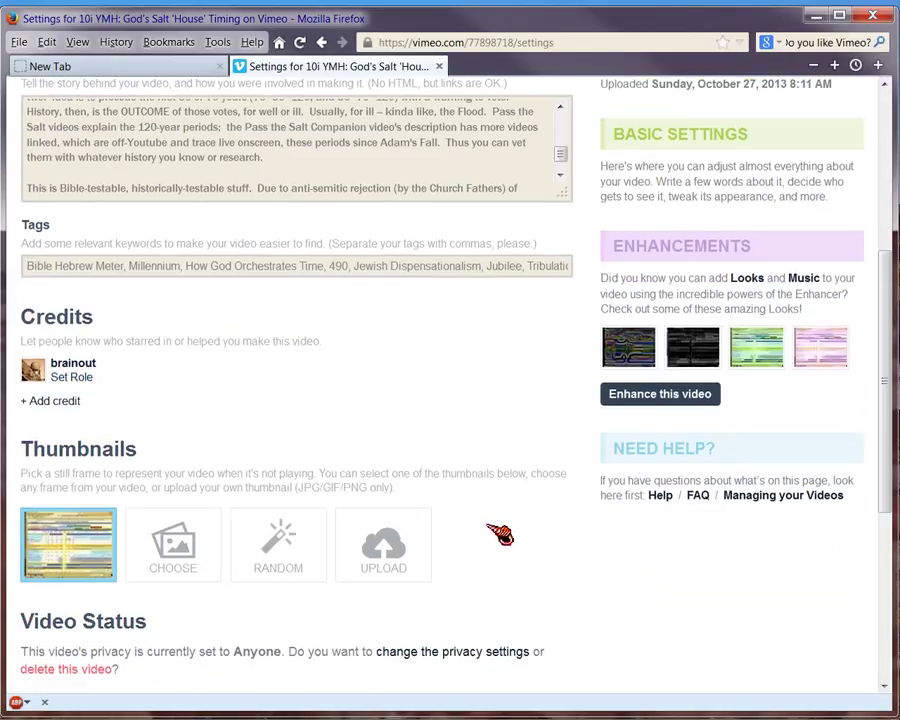
scroll(500, 535, "down", 4)
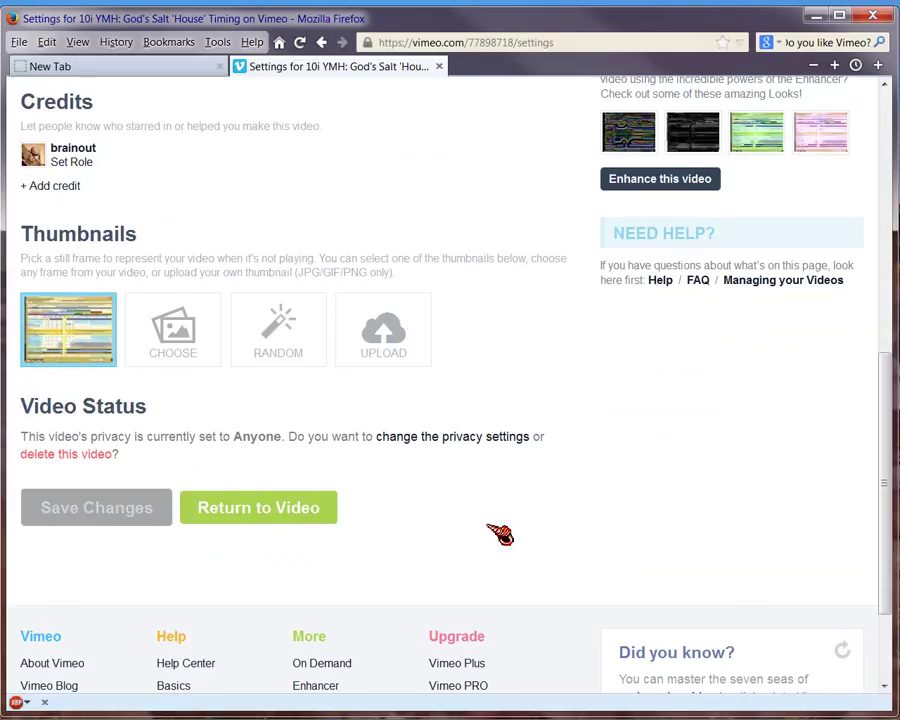
scroll(500, 535, "up", 6)
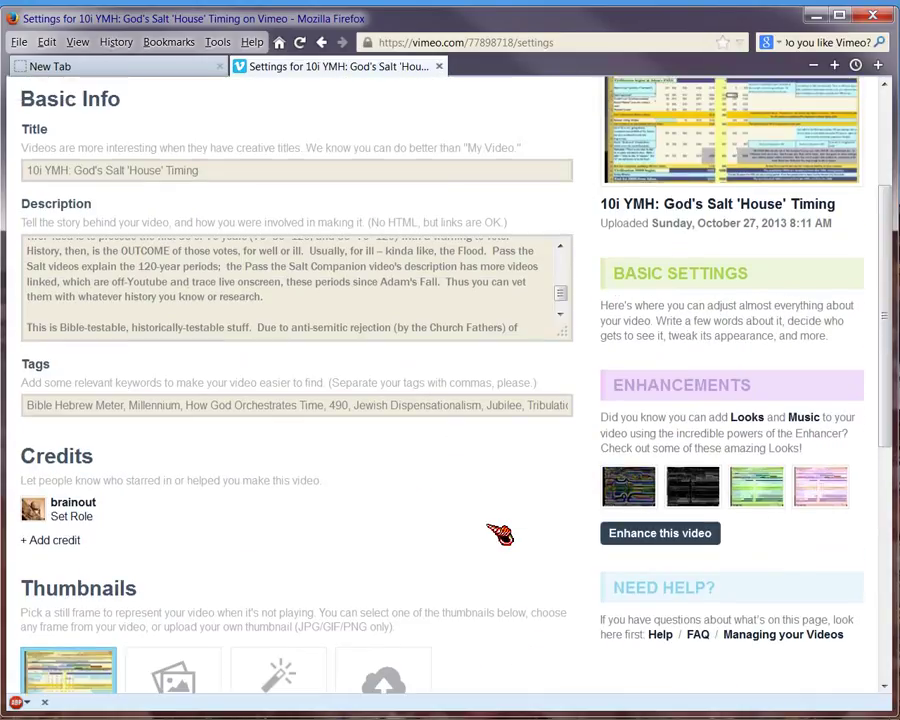
scroll(500, 535, "up", 3)
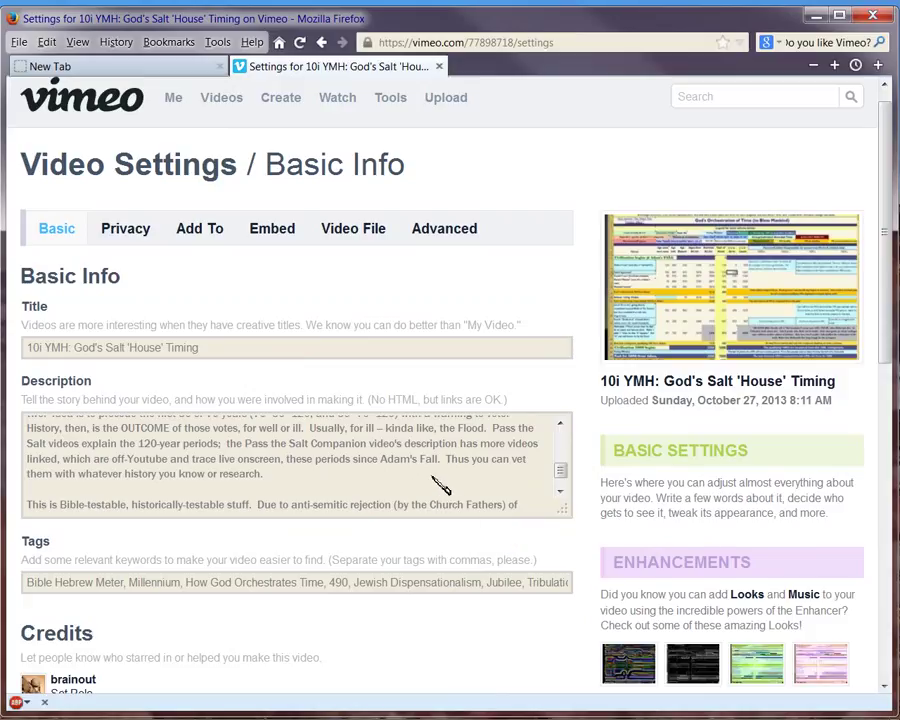
scroll(440, 485, "down", 2)
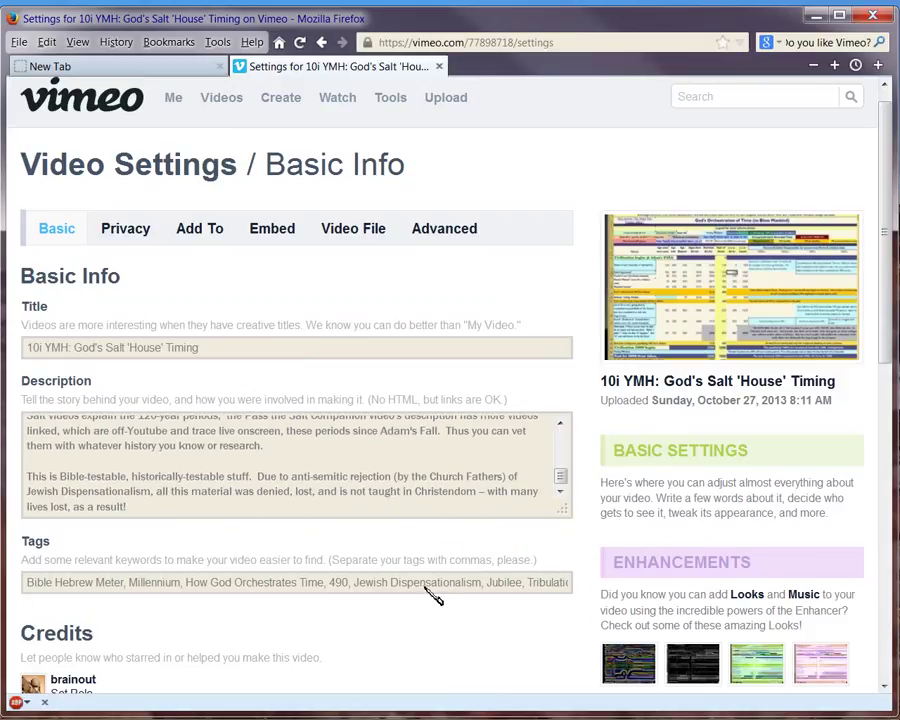
scroll(404, 652, "down", 6)
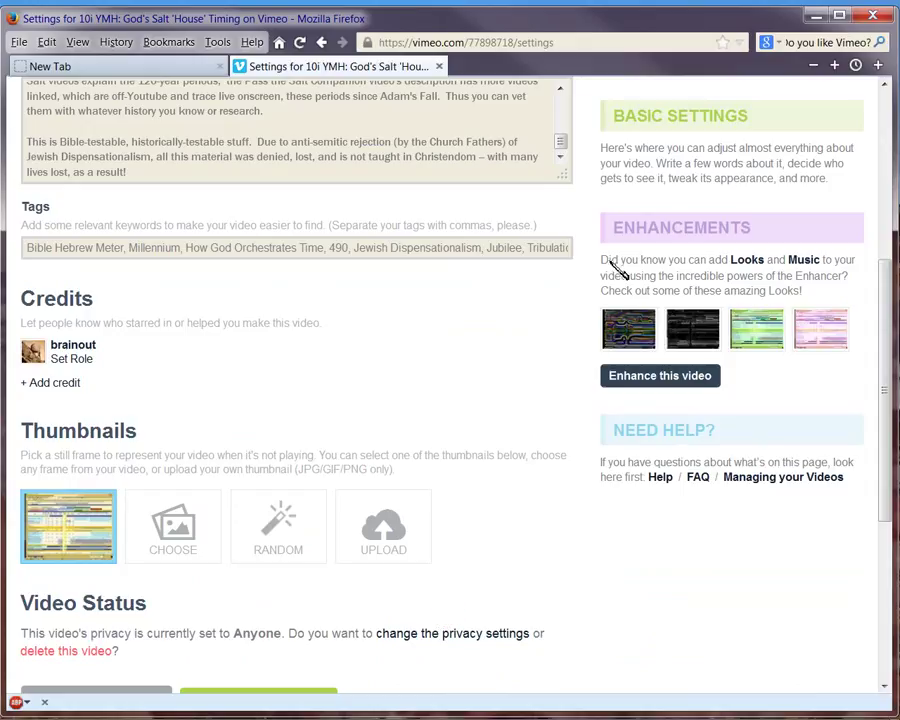
Highlight the Enhancements note, then open the Enhancer for this video and bring up its music catalogue
left_click_drag(609, 261, 813, 293)
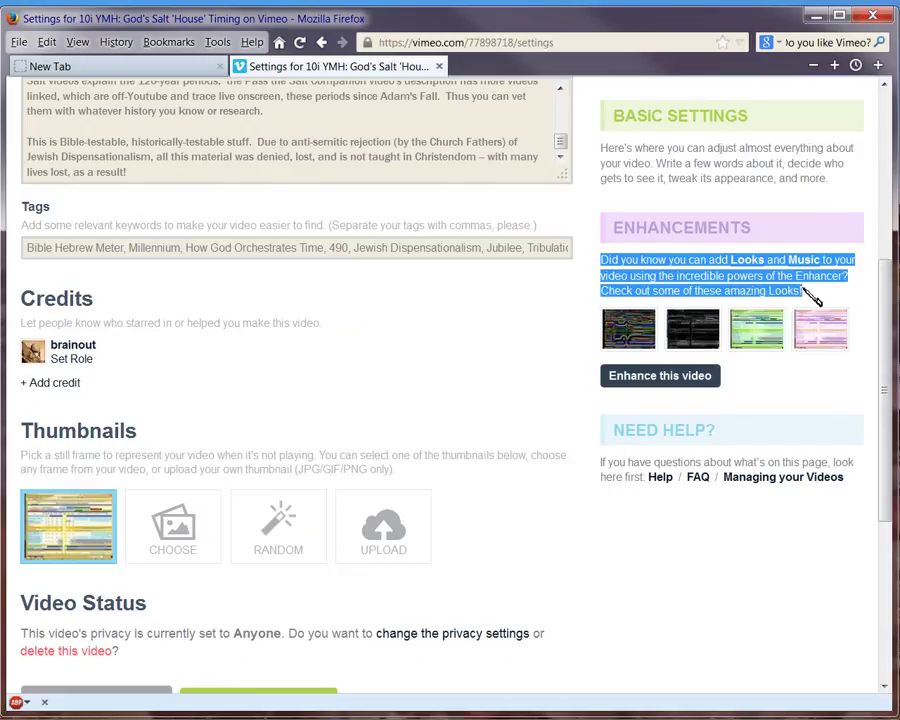
left_click(640, 386)
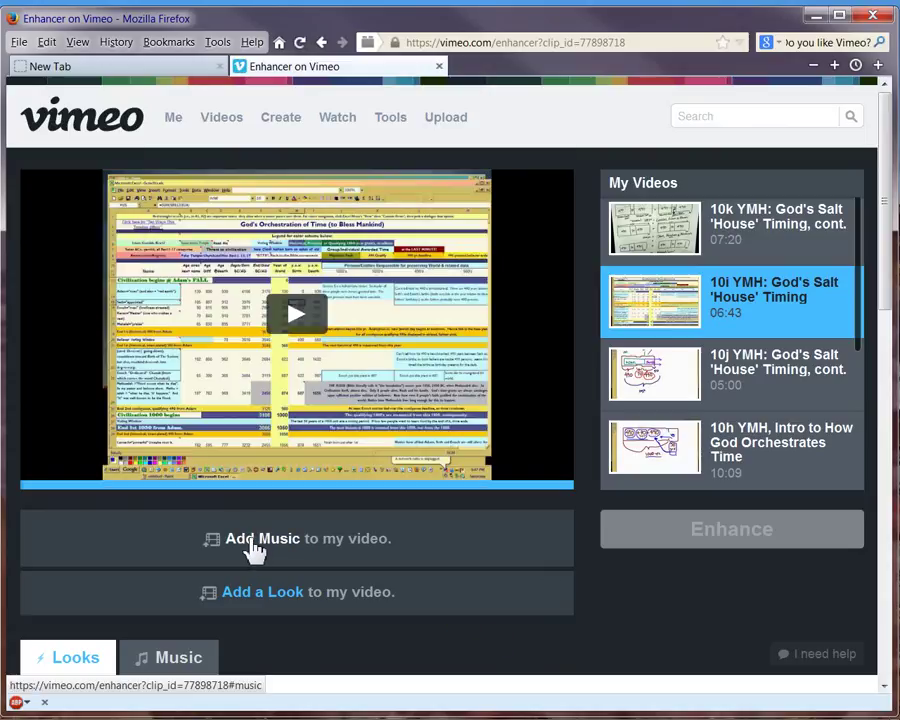
left_click(255, 542)
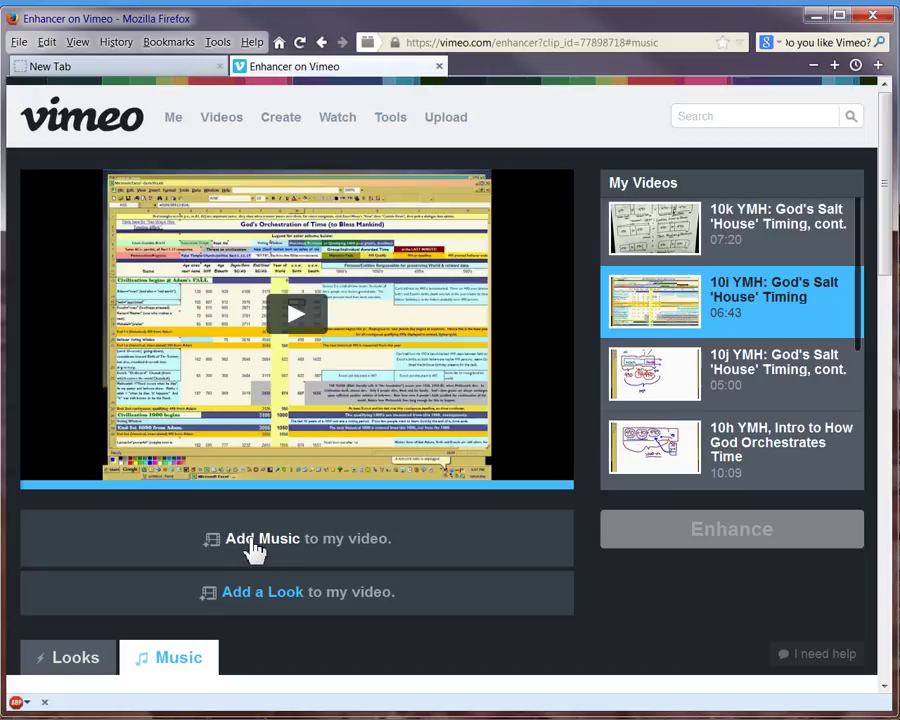
mouse_move(327, 708)
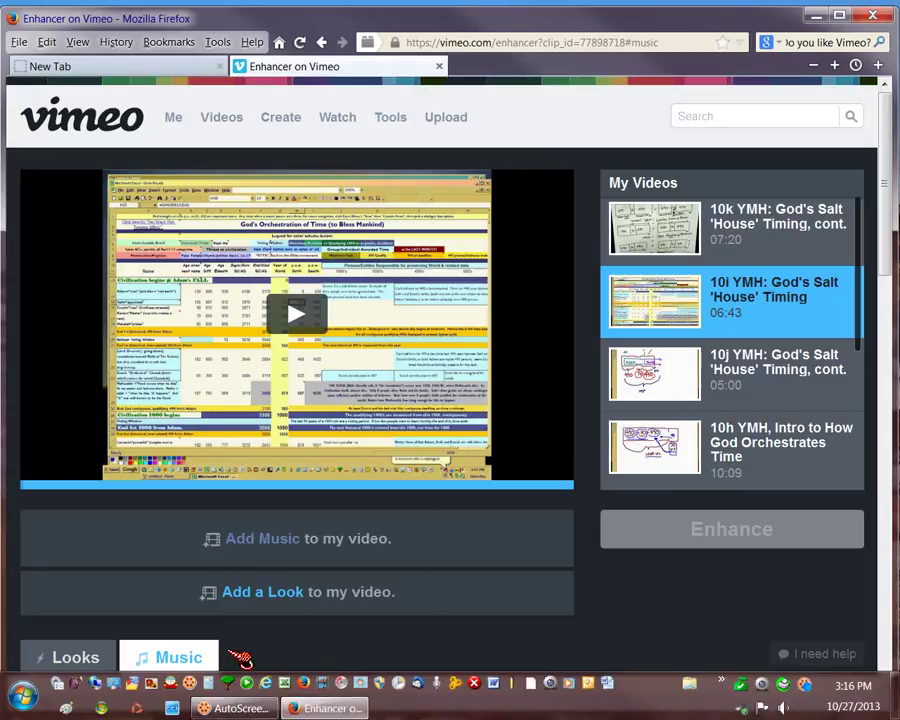
left_click(181, 668)
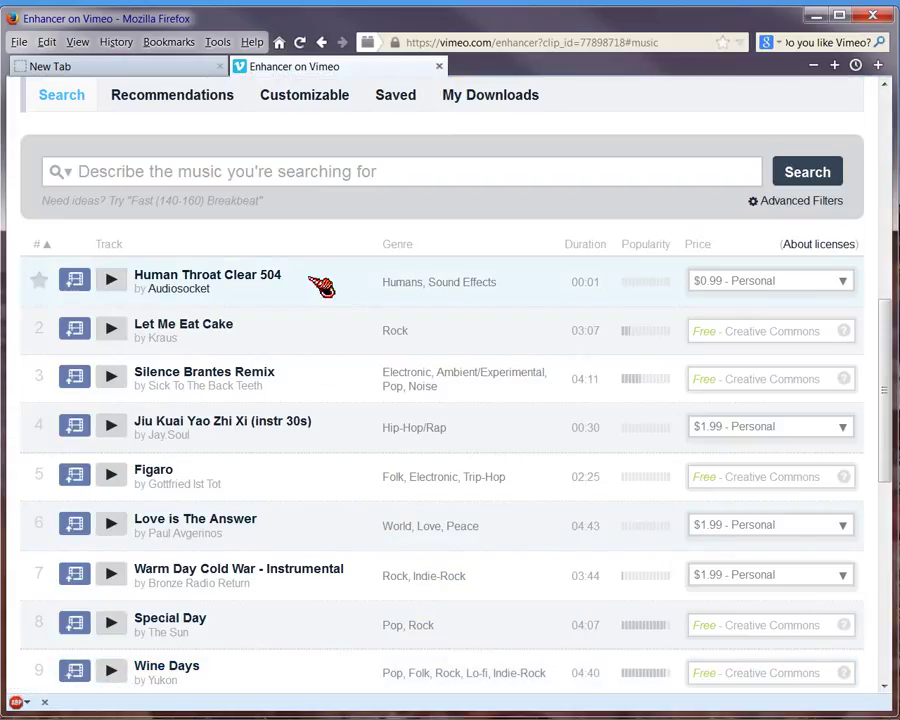
Examine the music search's genre list, the first page of tracks with their genres and prices, and the customizable tracks
left_click(99, 176)
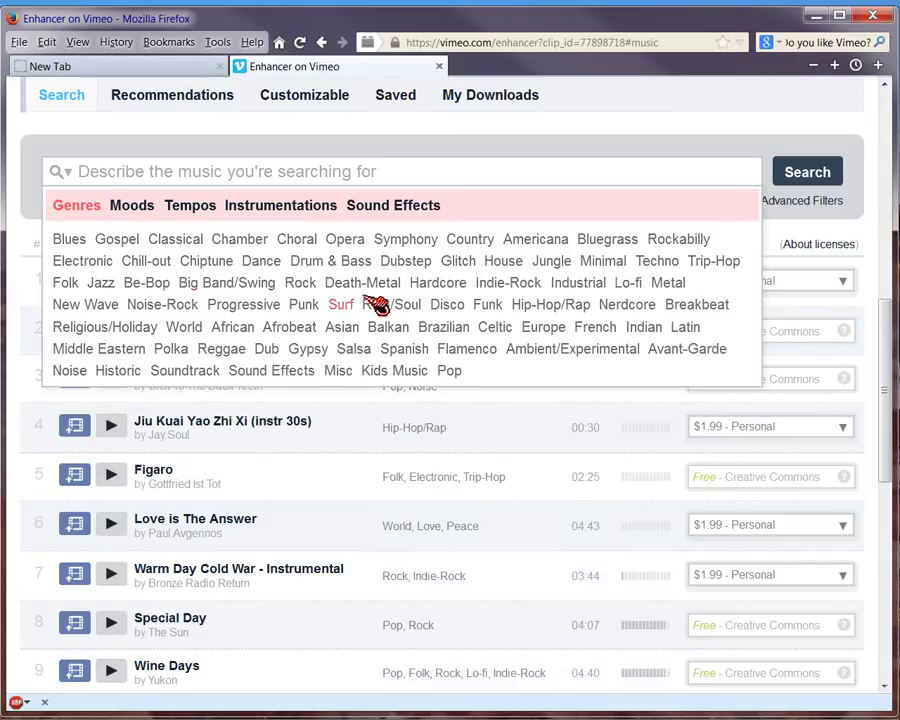
left_click(328, 478)
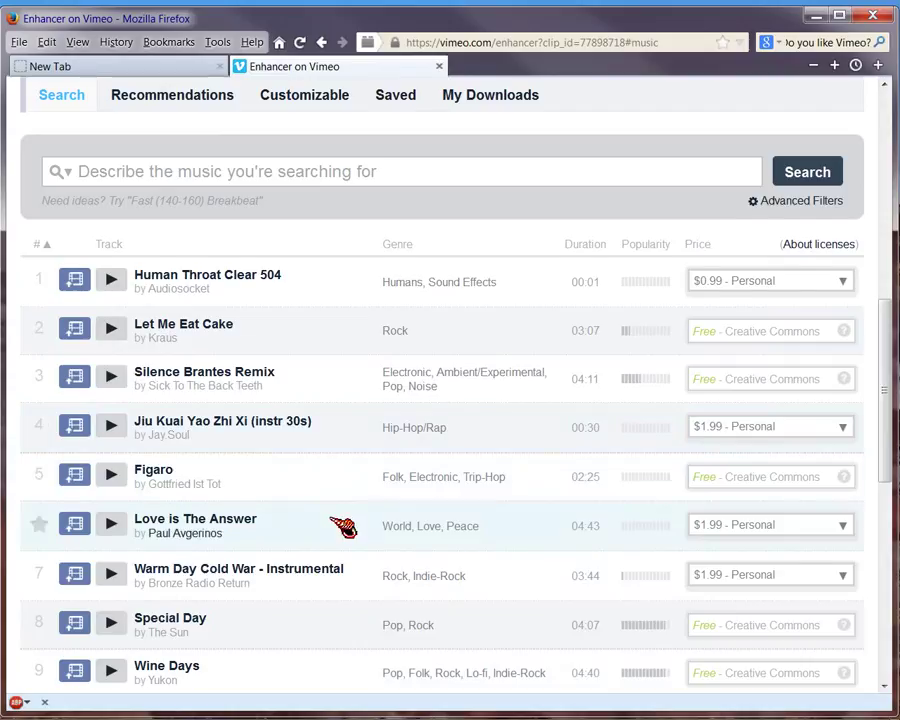
scroll(341, 526, "down", 5)
scroll(342, 527, "down", 3)
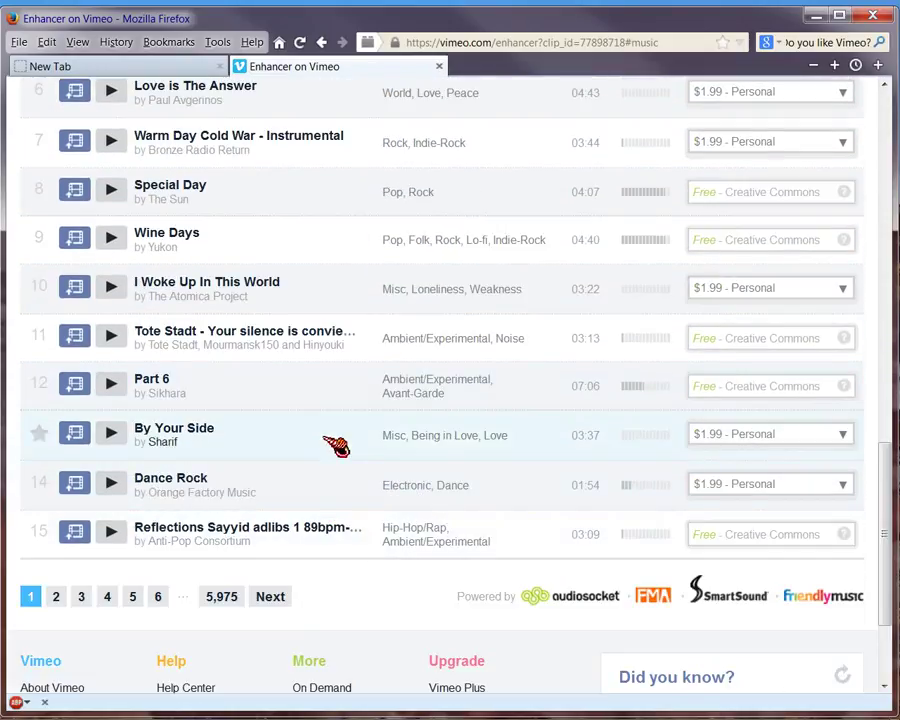
scroll(332, 442, "up", 6)
scroll(336, 447, "up", 3)
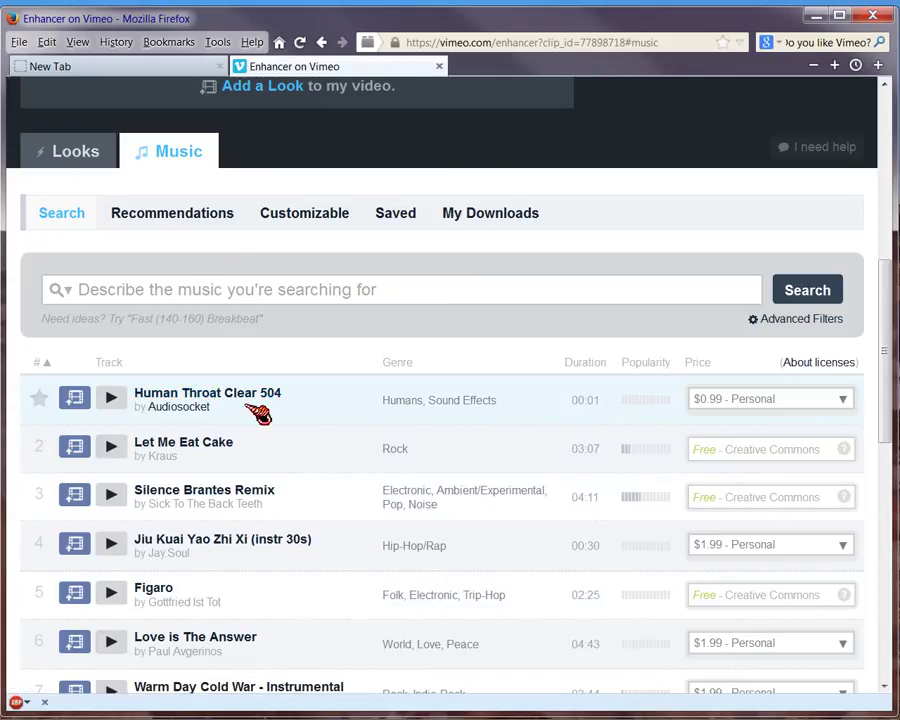
scroll(257, 413, "down", 6)
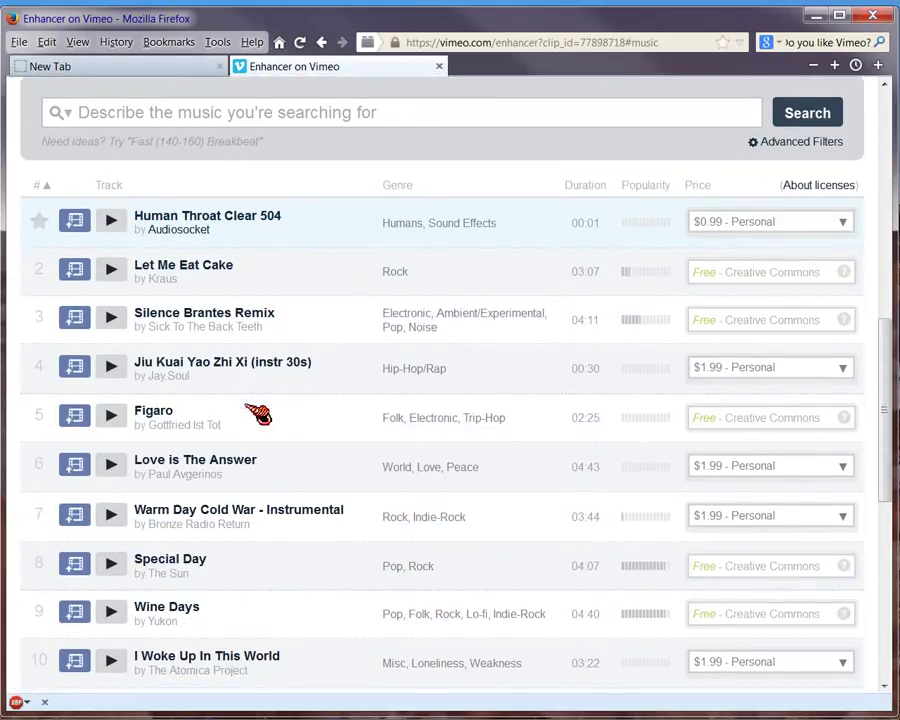
scroll(257, 413, "down", 2)
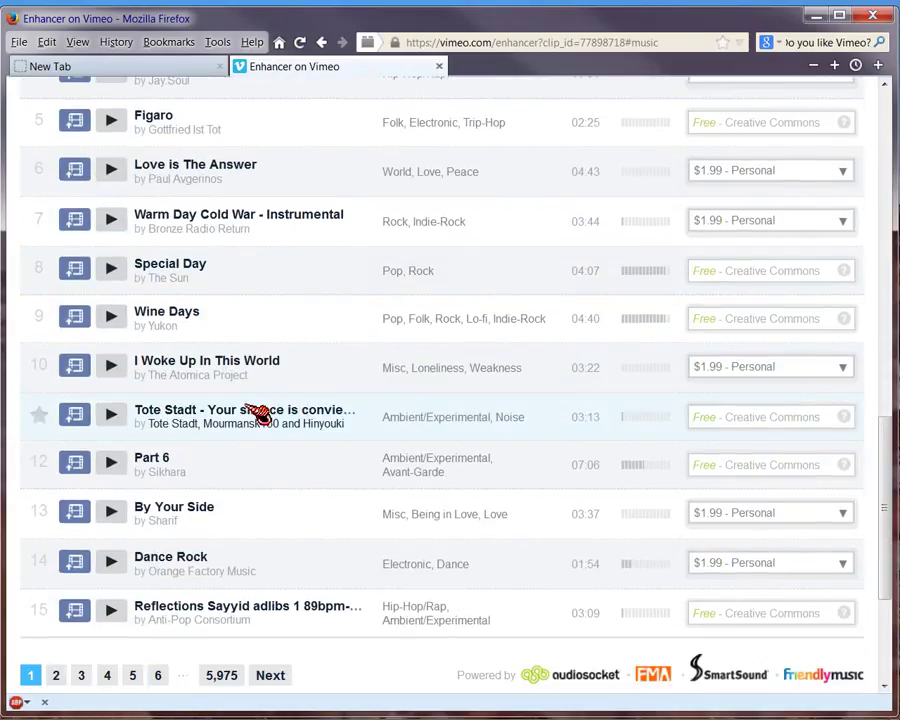
scroll(257, 413, "down", 5)
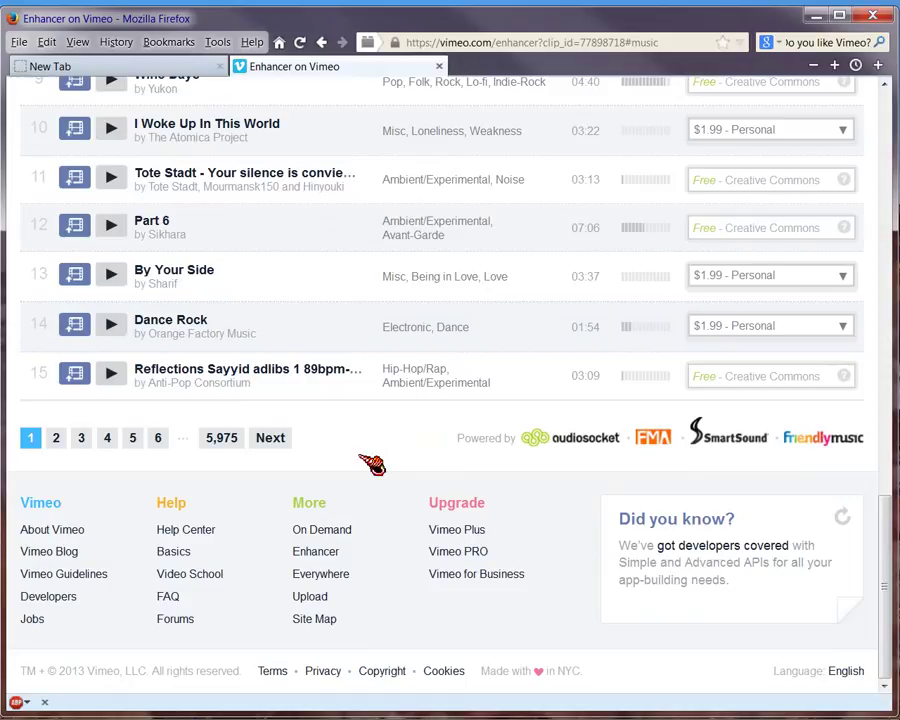
scroll(372, 464, "up", 8)
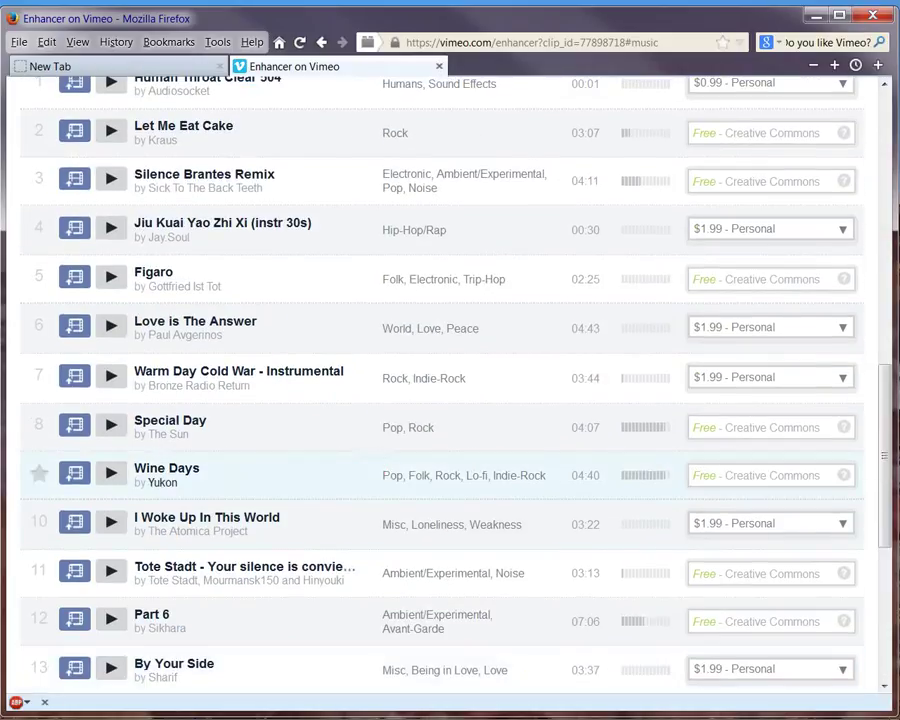
scroll(367, 265, "up", 7)
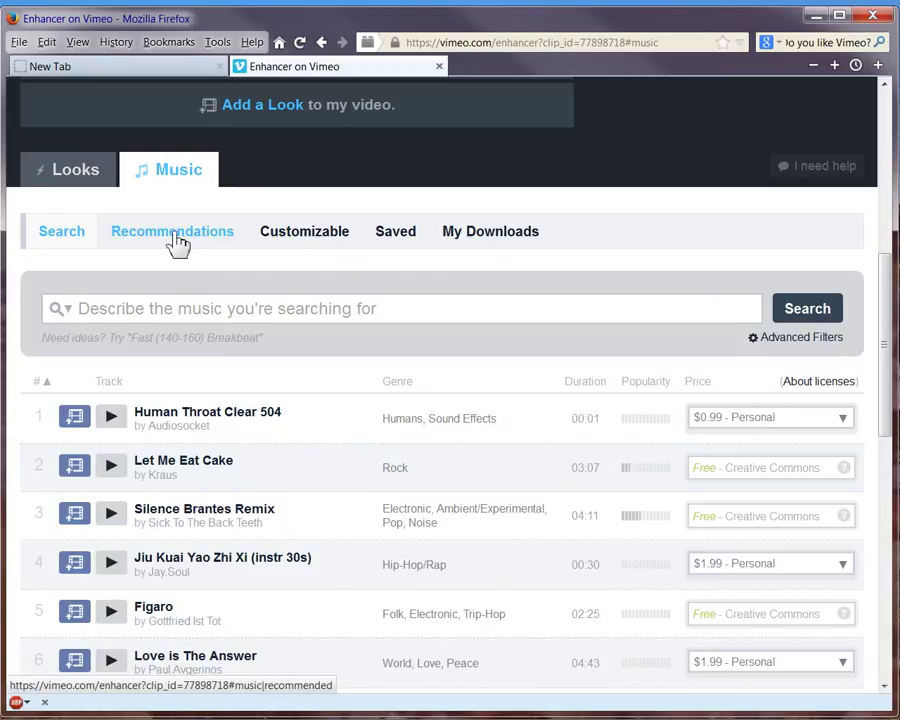
left_click(309, 240)
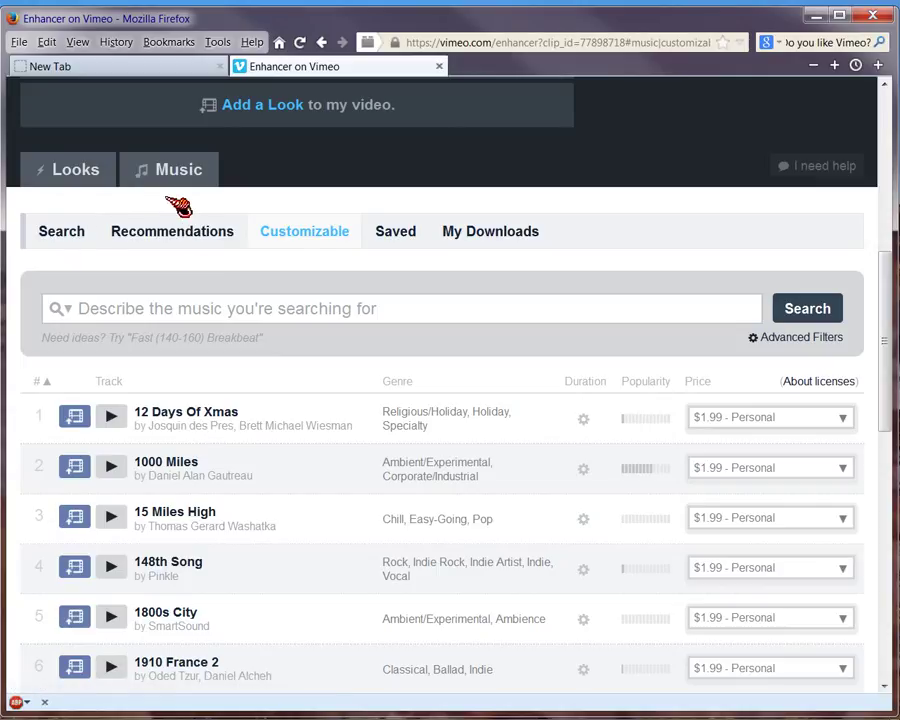
Switch the Enhancer to the Looks catalogue and examine the first page of visual effects available for the video
left_click(75, 178)
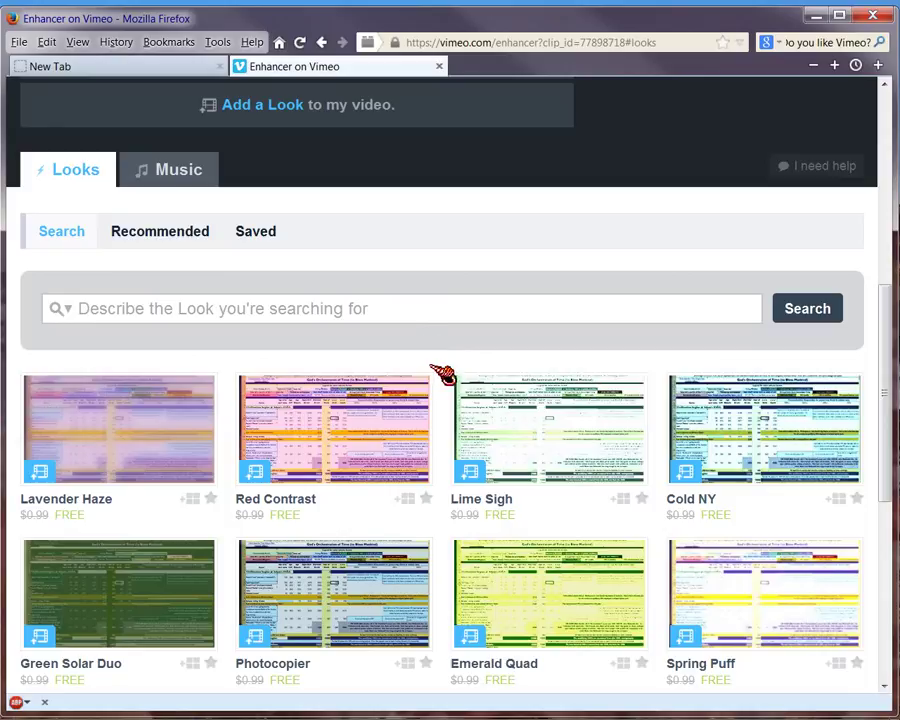
mouse_move(452, 714)
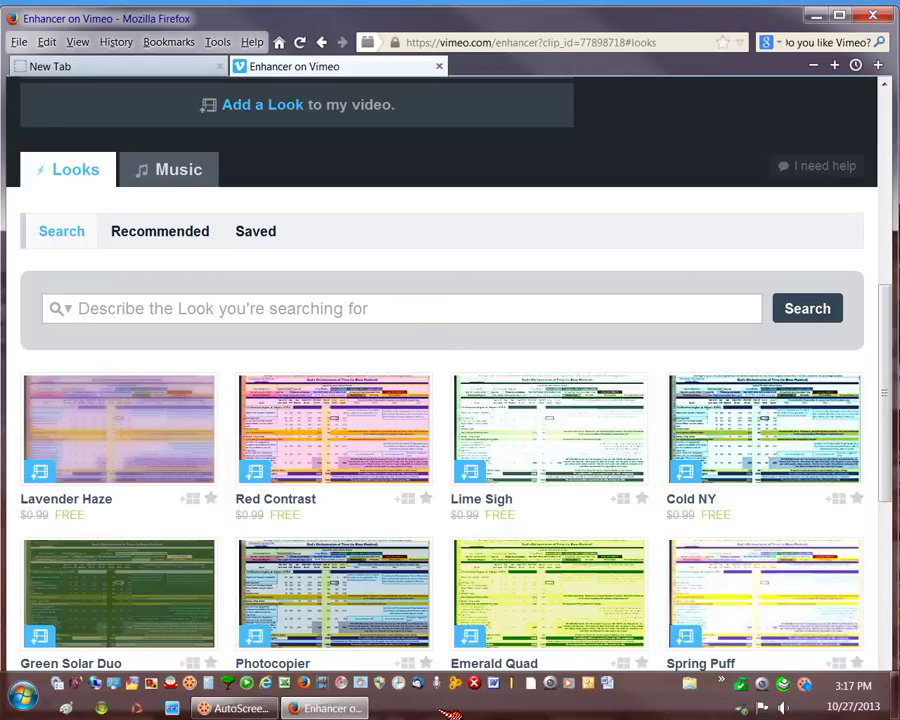
scroll(365, 518, "down", 1)
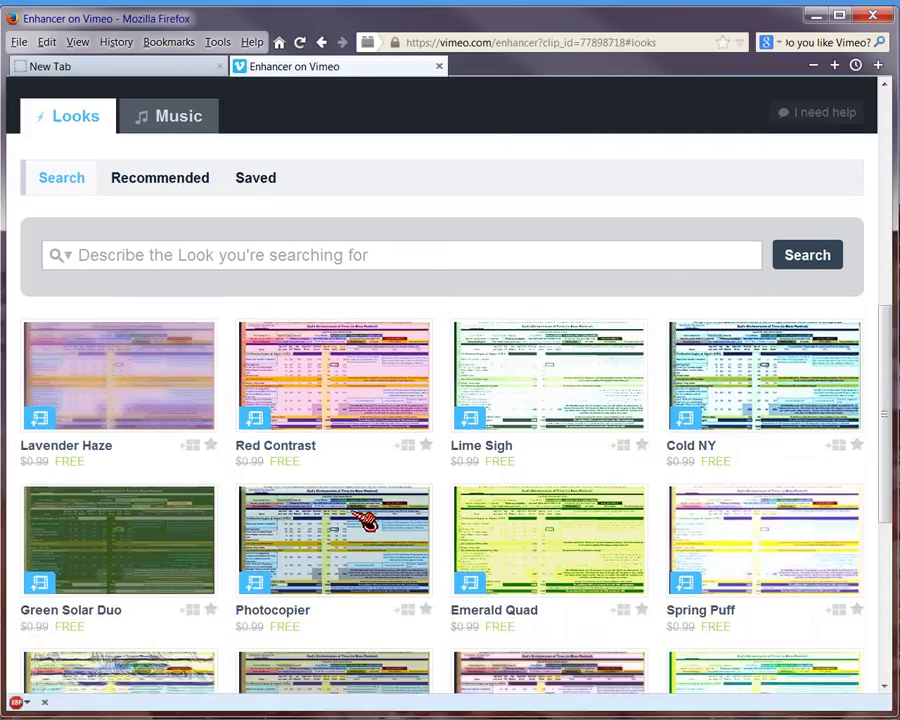
scroll(360, 522, "down", 2)
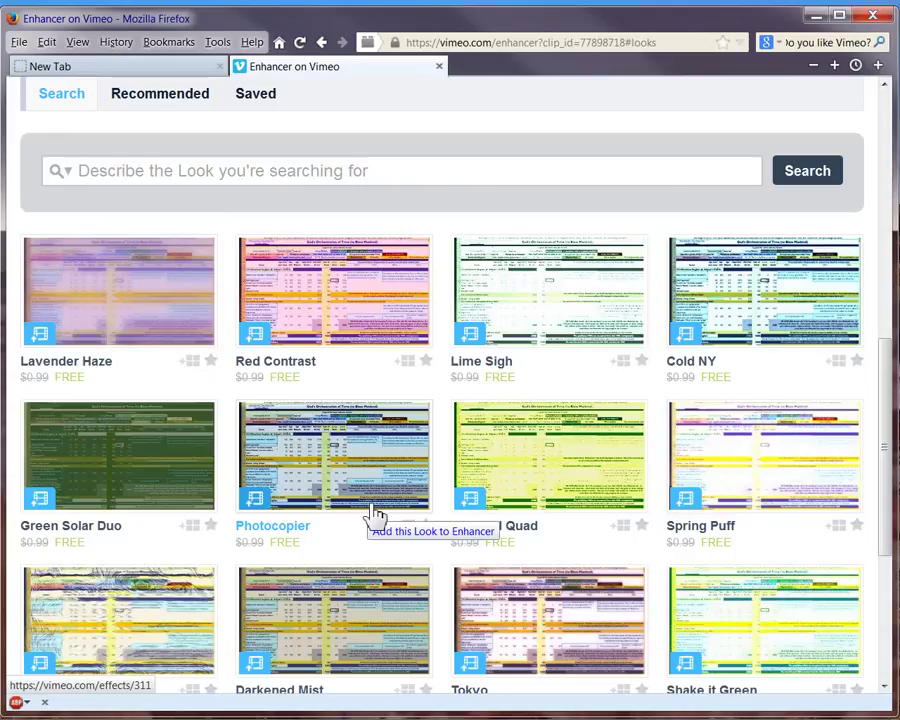
scroll(375, 515, "down", 1)
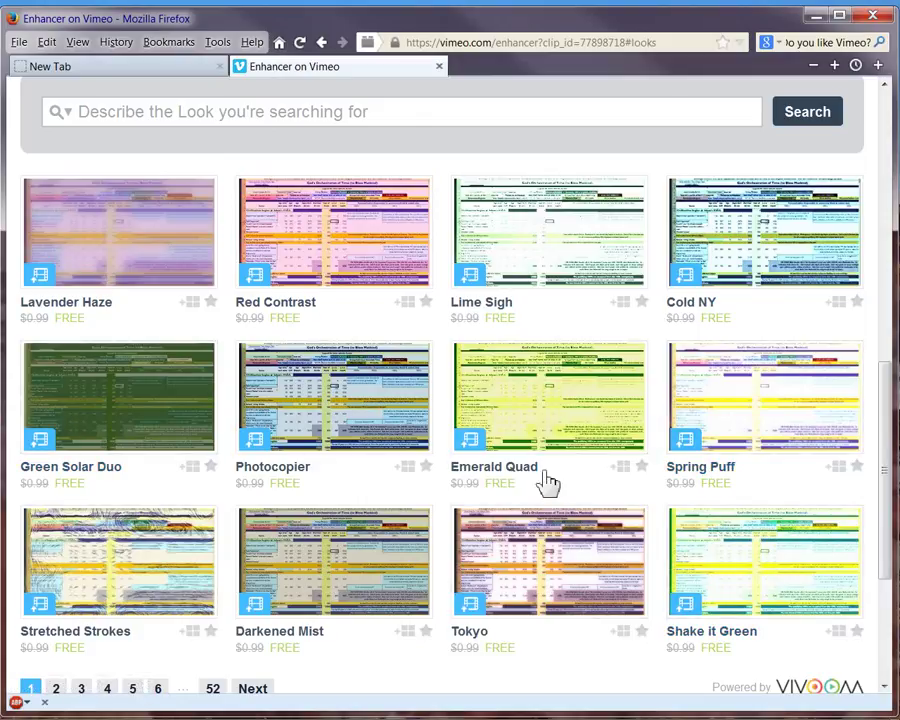
Examine the rest of the first page of Looks, down to the page list, and return to the video preview
scroll(550, 480, "down", 3)
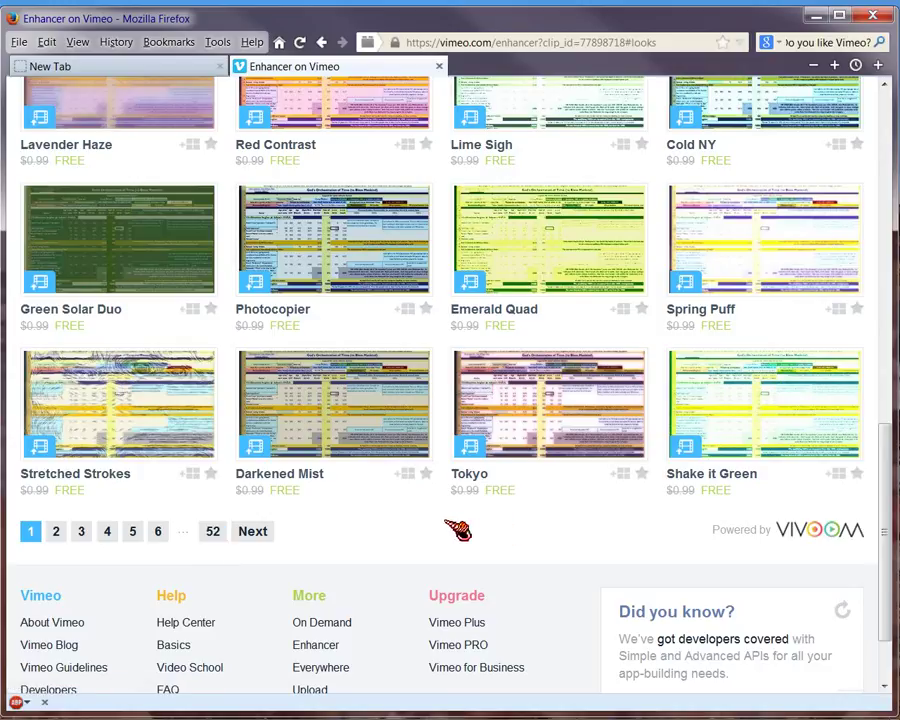
scroll(458, 530, "up", 4)
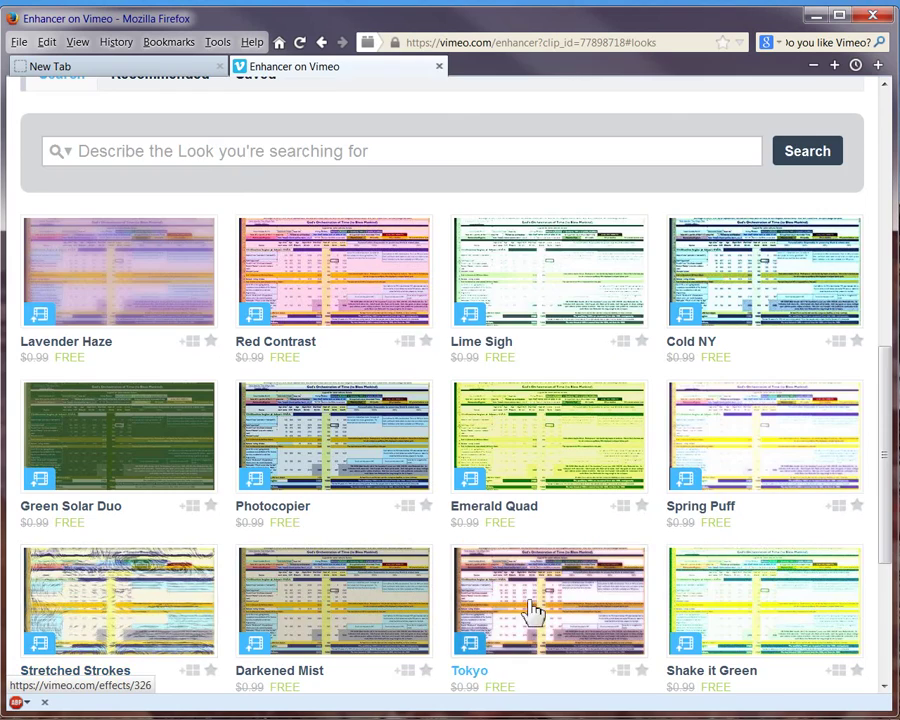
scroll(528, 595, "down", 3)
scroll(533, 597, "up", 6)
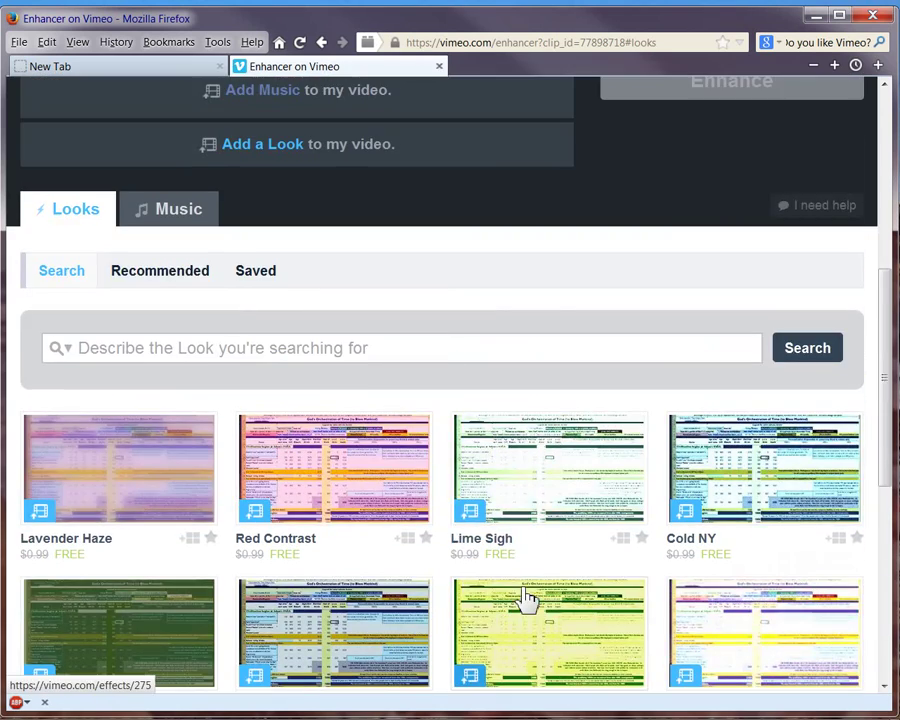
scroll(463, 404, "up", 7)
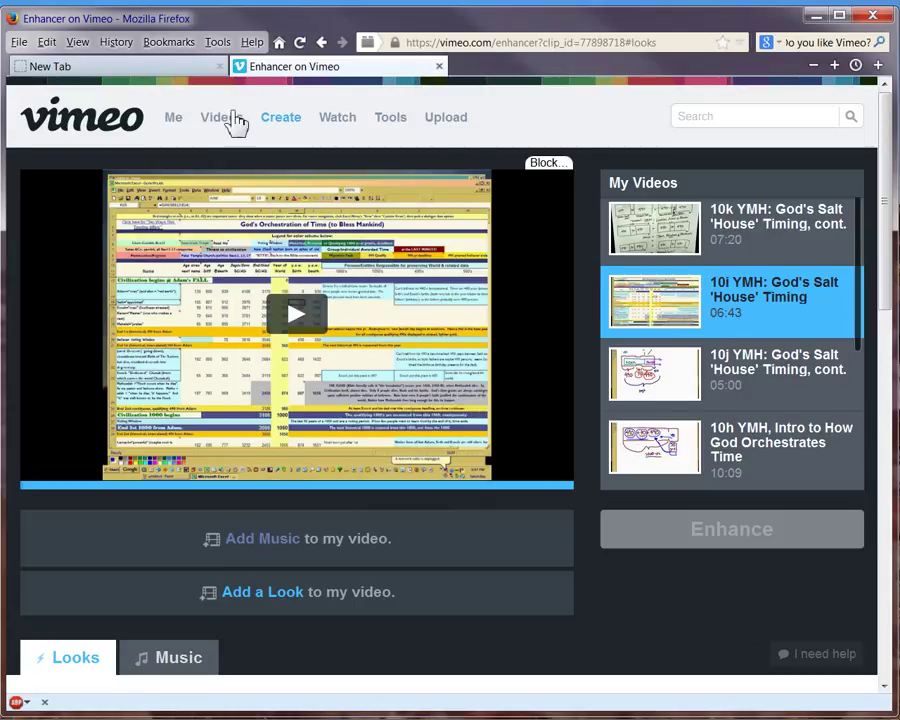
Open the Template Album's settings from My Albums and highlight the album description in its Basic Info
mouse_move(228, 122)
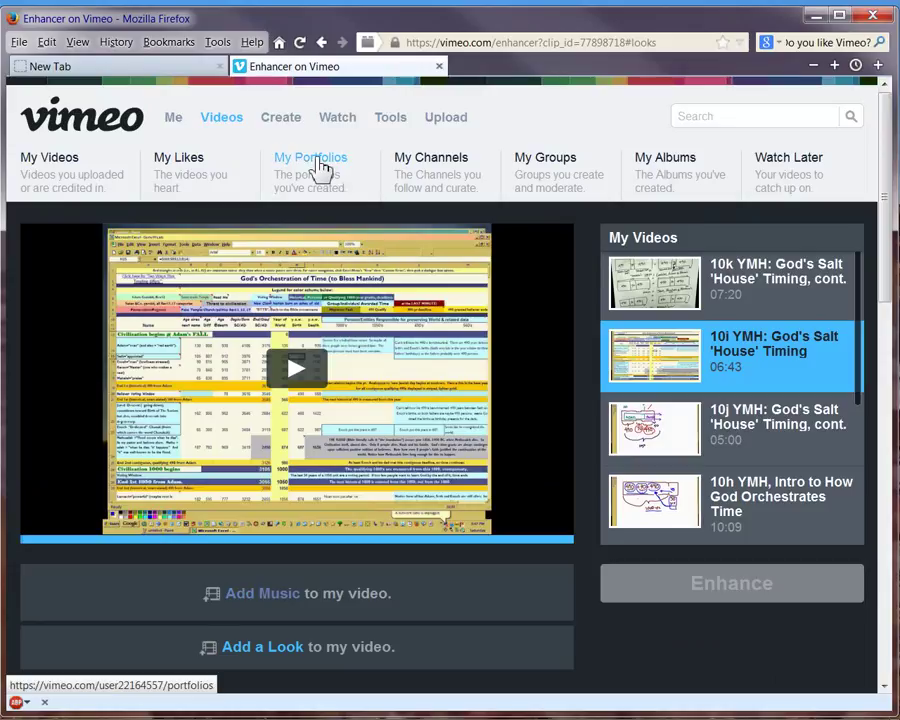
left_click(683, 168)
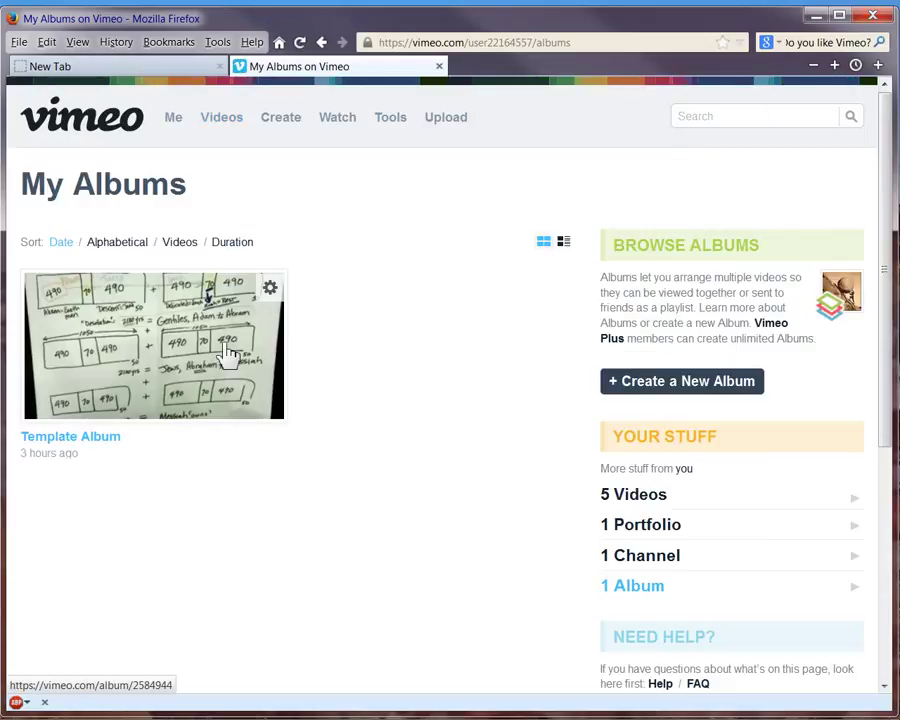
left_click(272, 298)
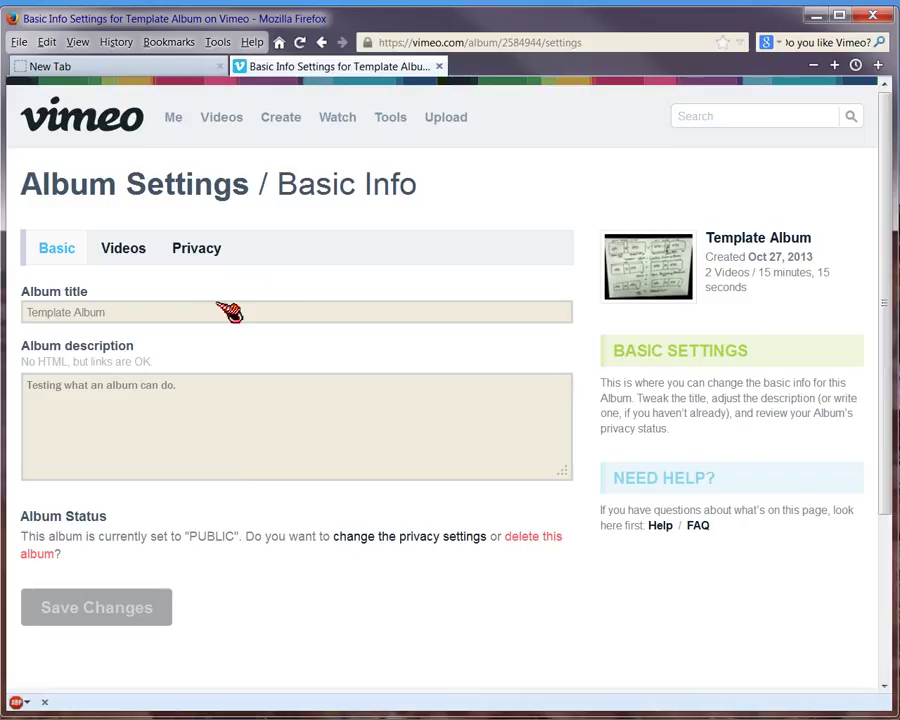
left_click(130, 257)
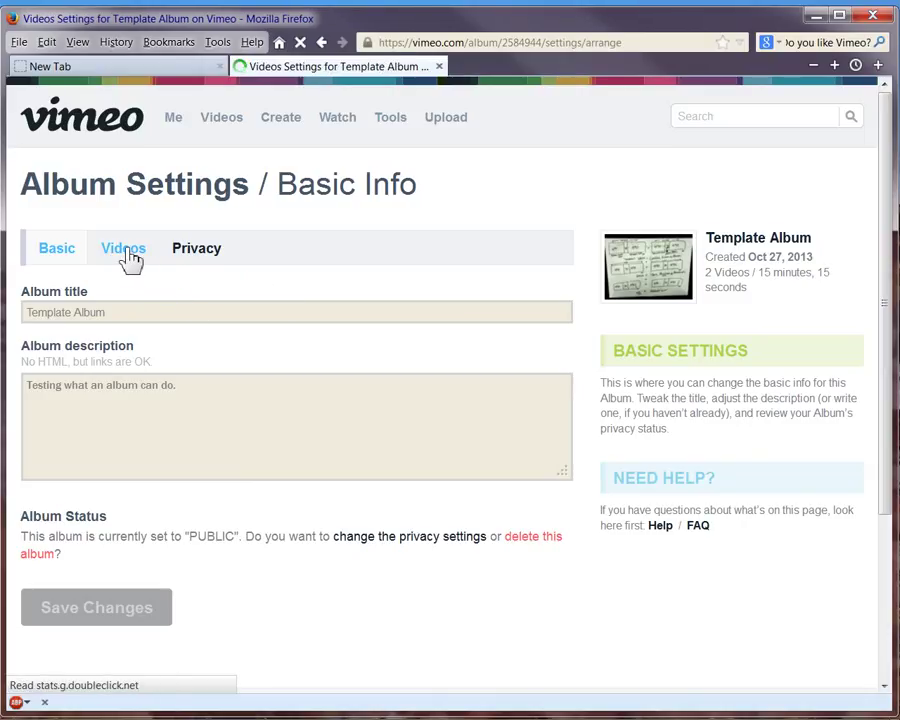
left_click(74, 257)
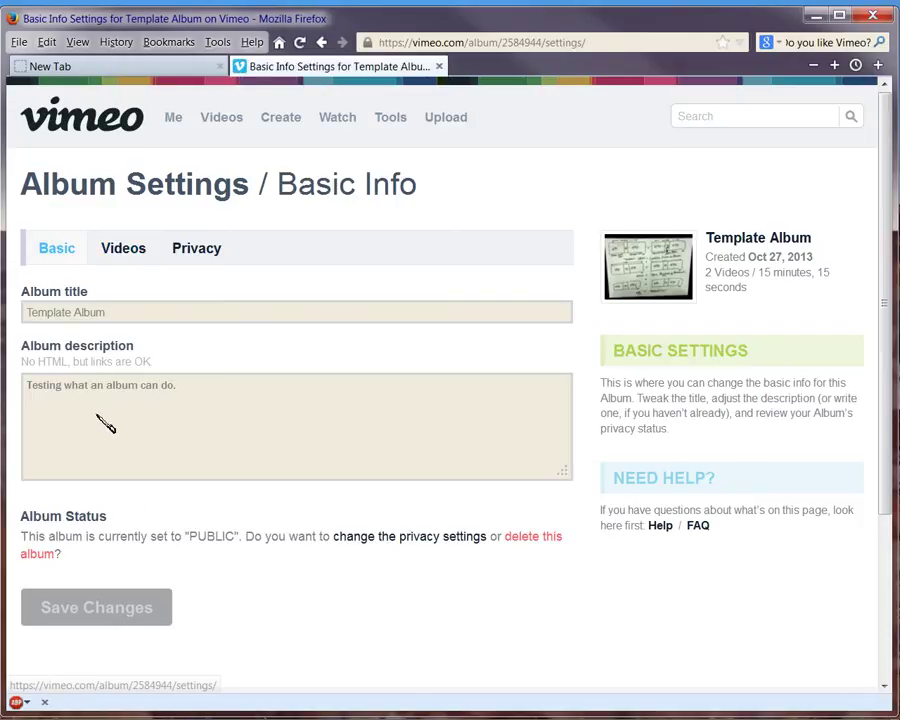
triple_click(34, 386)
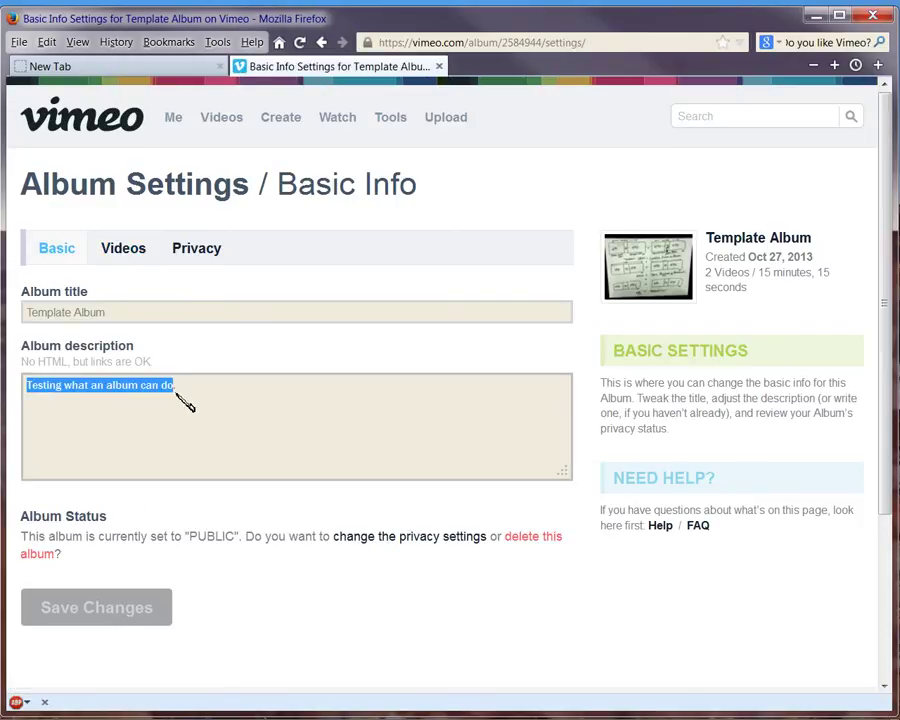
Open the album's Videos settings and examine the available orders for always arranging its videos
left_click(123, 252)
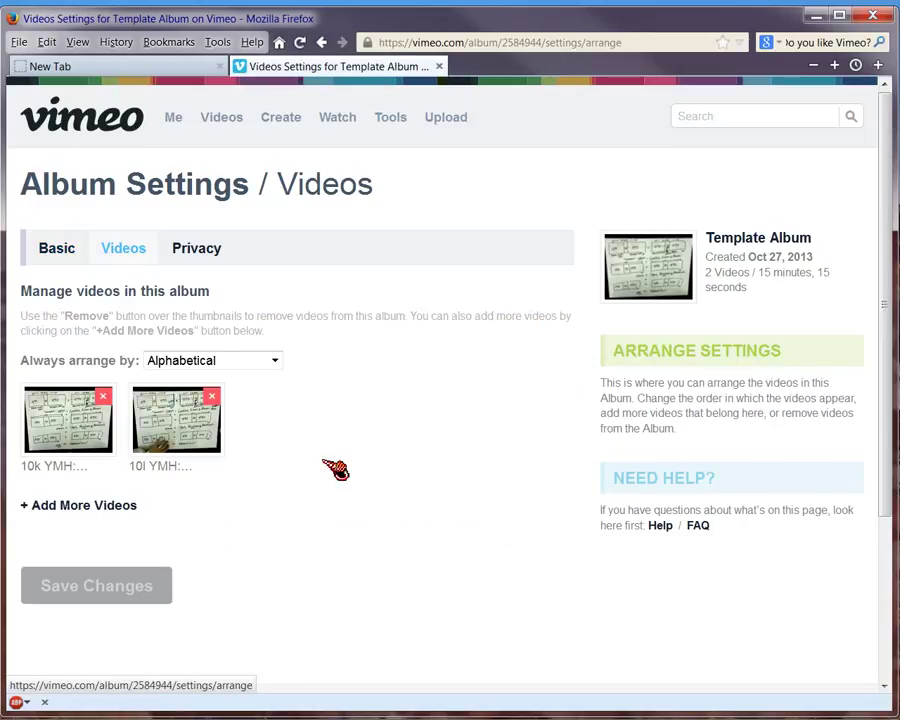
left_click(284, 365)
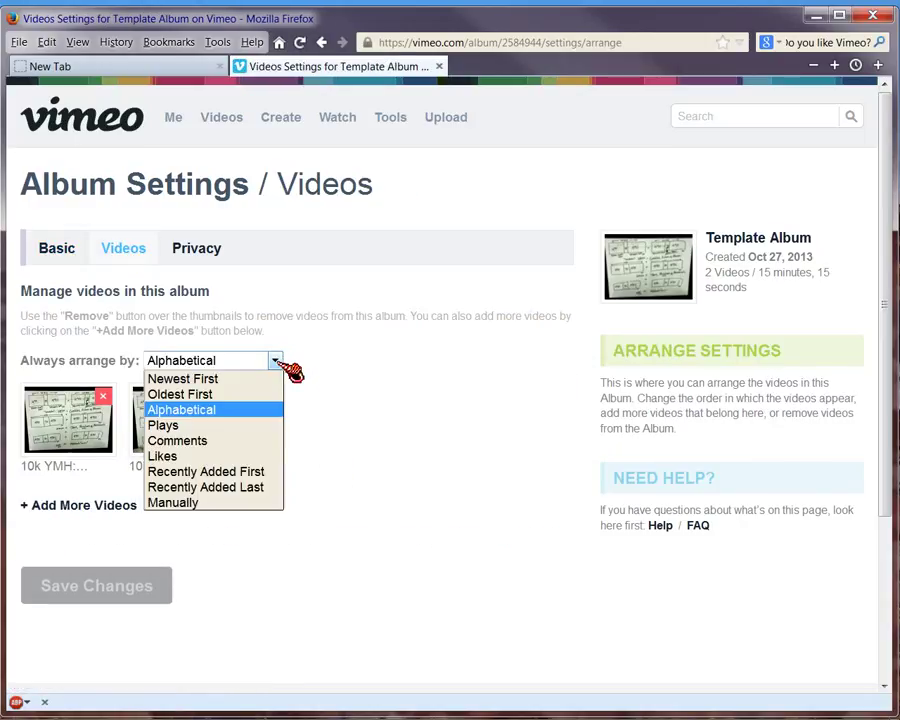
left_click(284, 365)
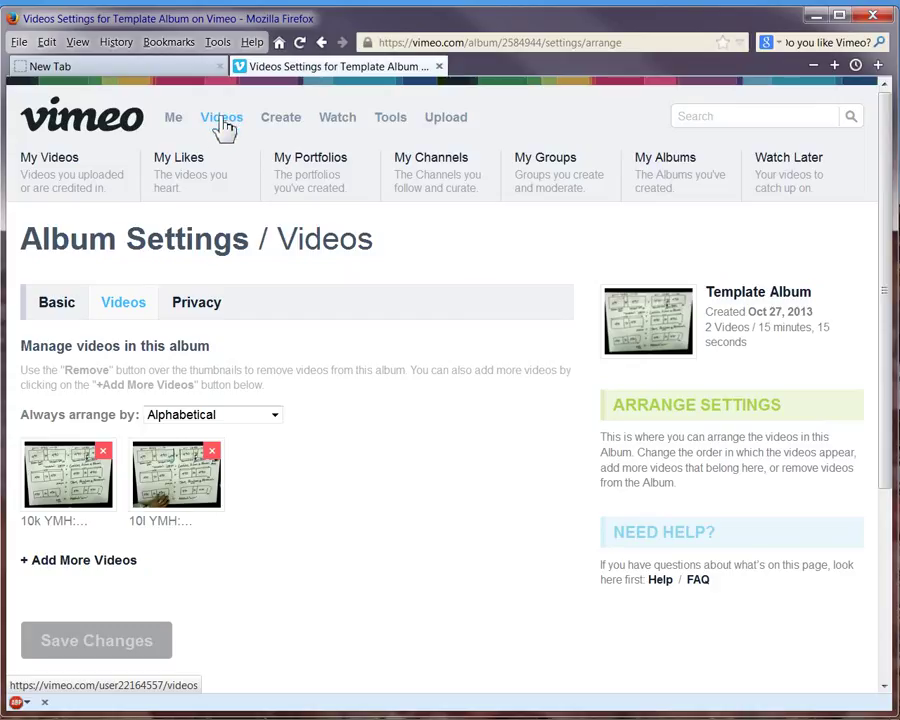
Open the How God Orchestrates Time channel from My Channels and examine its featured video, description and video thumbnails
left_click(455, 158)
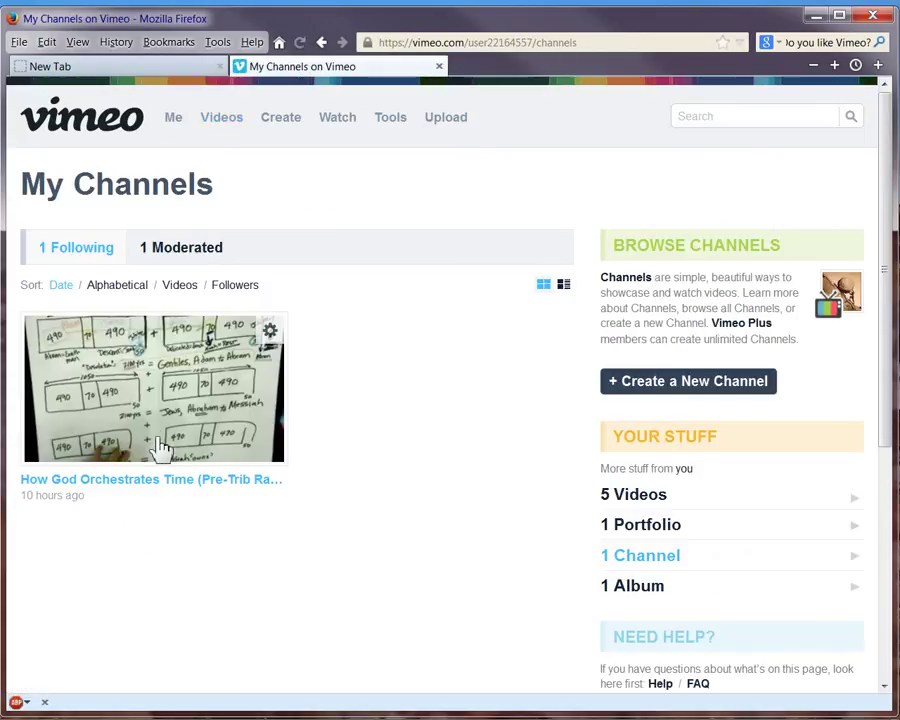
left_click(177, 390)
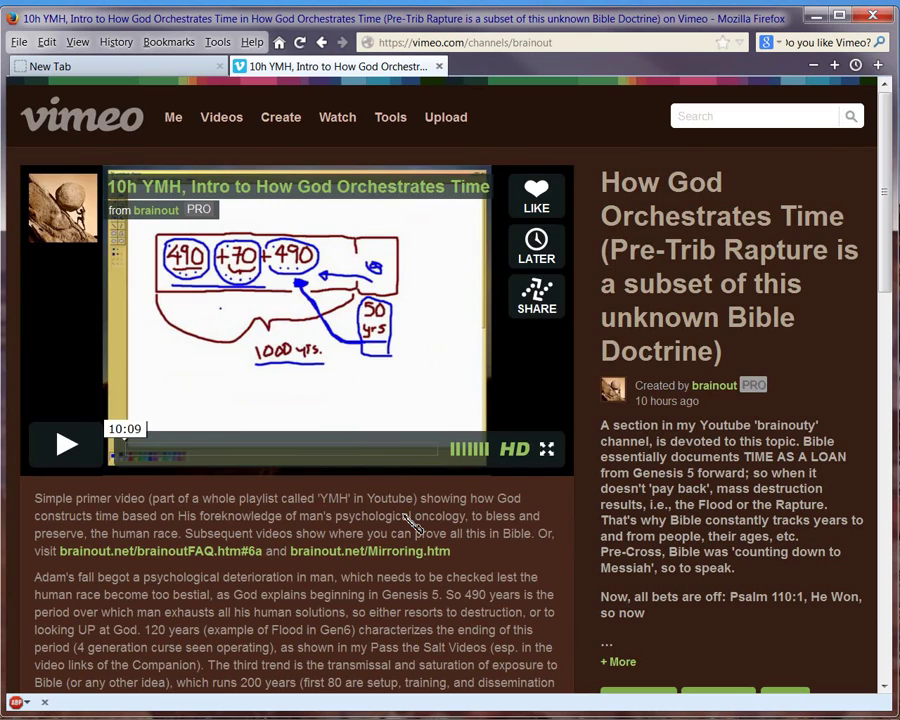
scroll(410, 524, "down", 5)
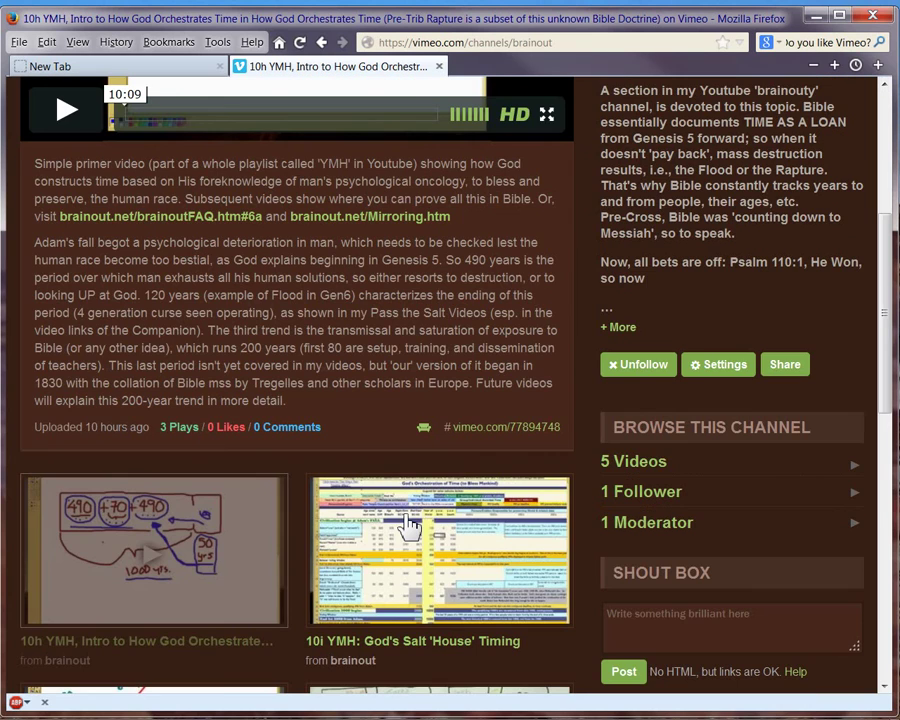
scroll(410, 524, "up", 2)
scroll(410, 524, "up", 4)
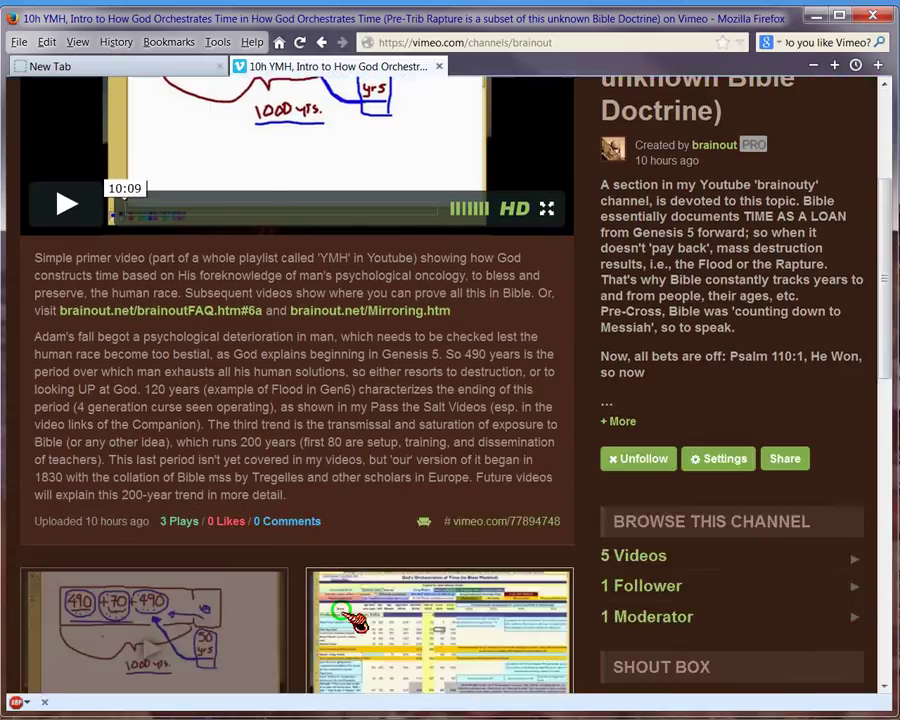
scroll(330, 560, "down", 14)
scroll(355, 622, "up", 2)
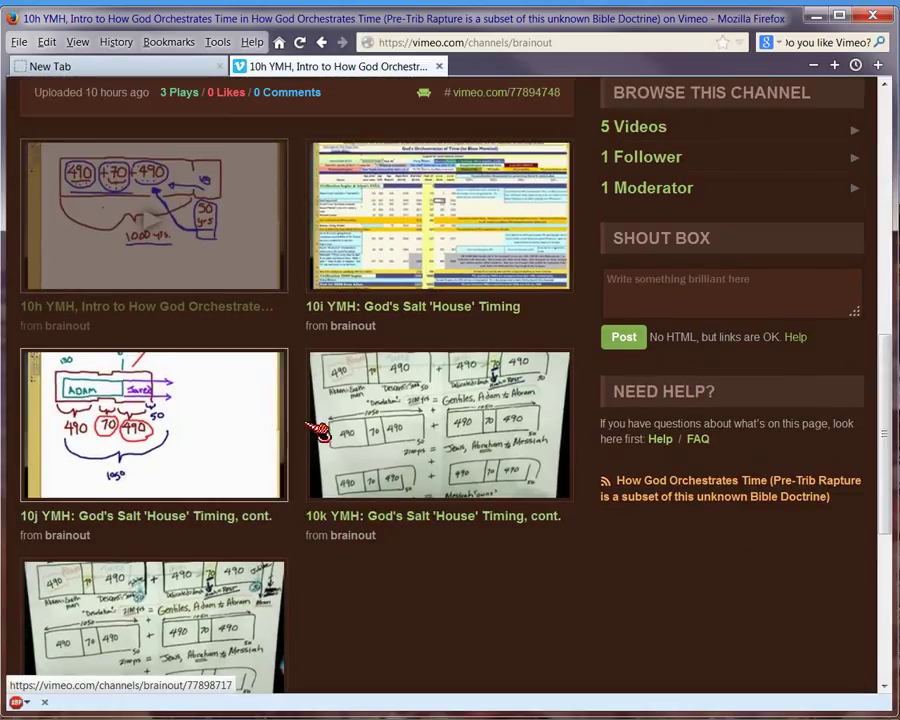
scroll(395, 613, "down", 2)
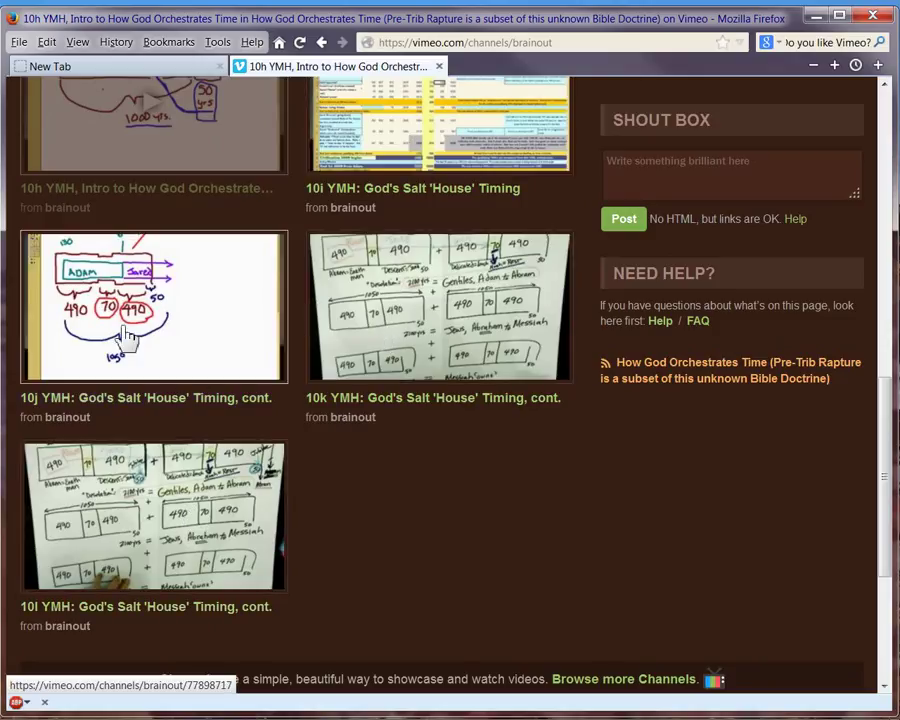
scroll(408, 550, "up", 5)
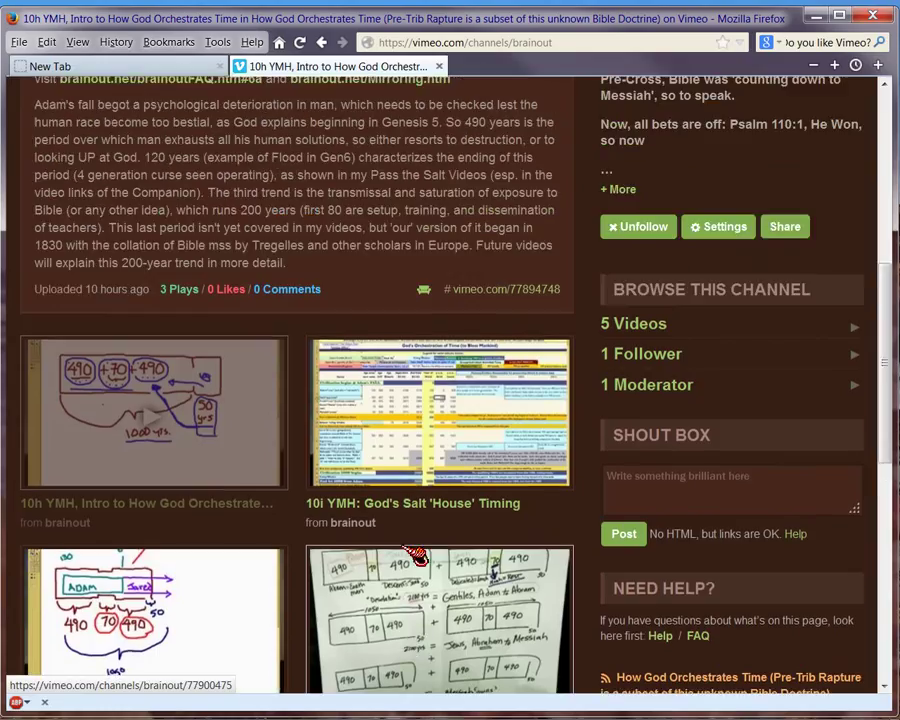
scroll(412, 556, "up", 7)
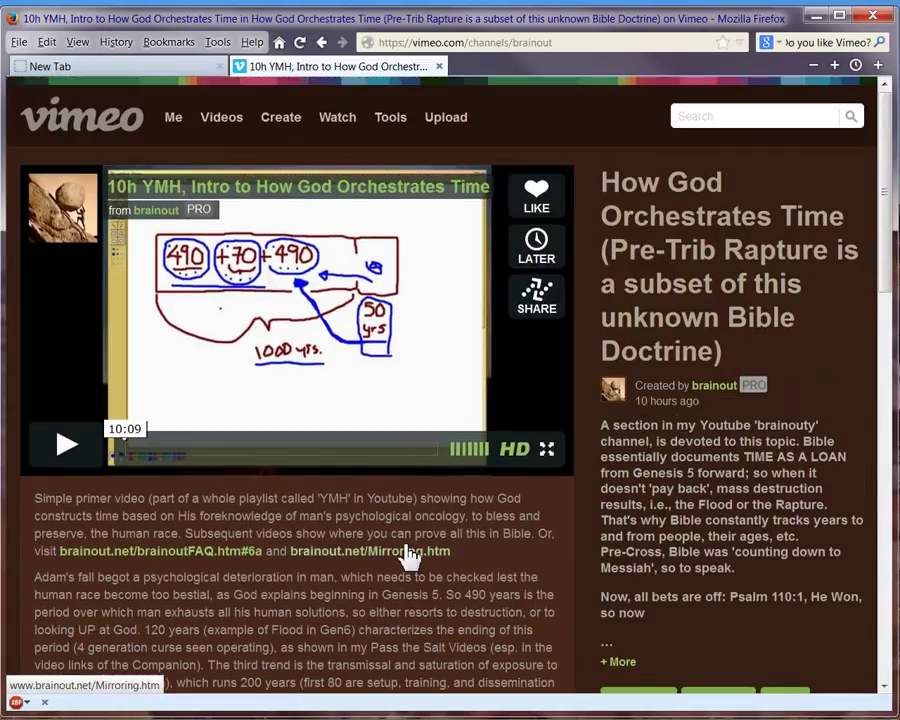
Open the channel's Videos settings from My Channels and examine the options for arranging its videos, including Manually
mouse_move(222, 126)
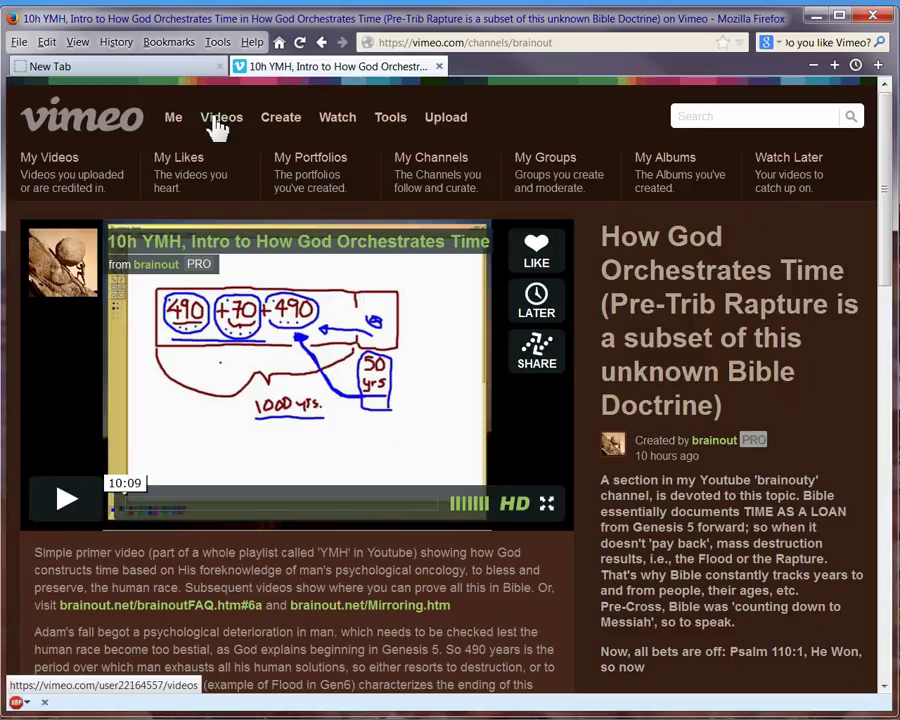
left_click(430, 166)
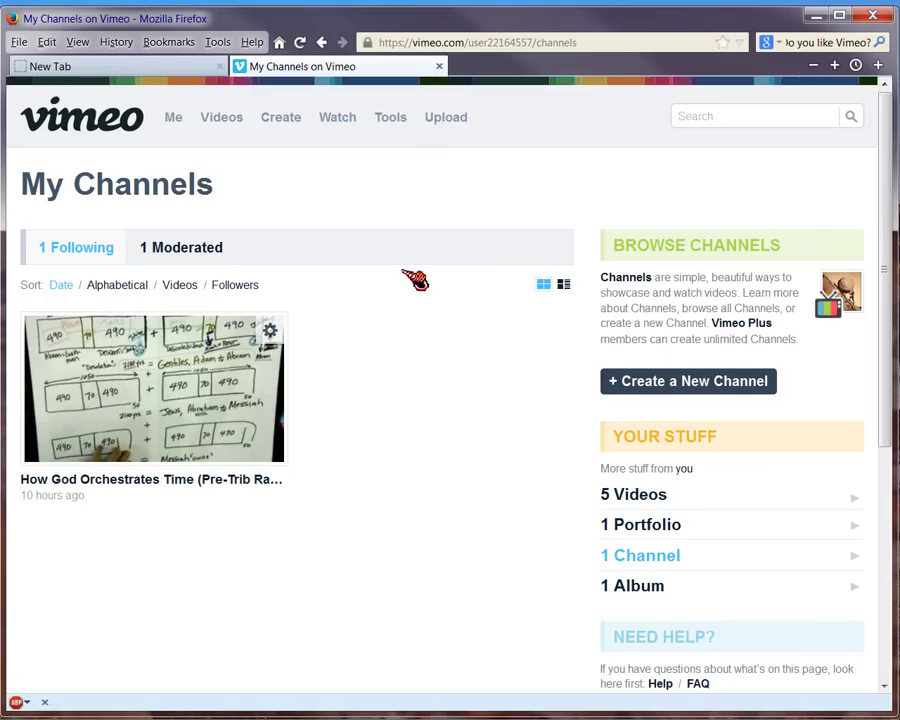
left_click(273, 334)
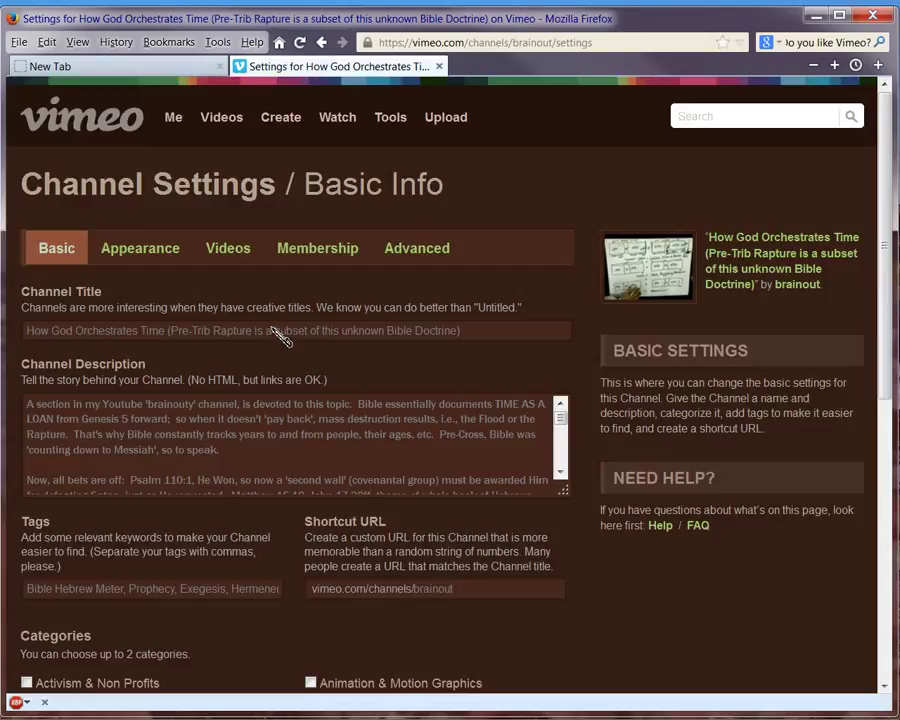
left_click(228, 256)
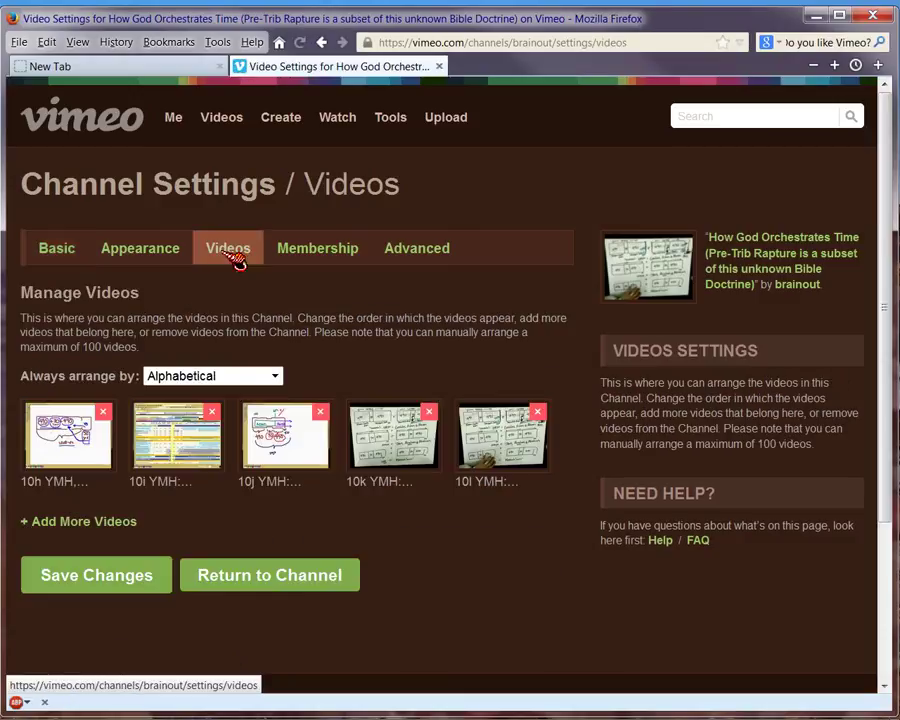
left_click(275, 377)
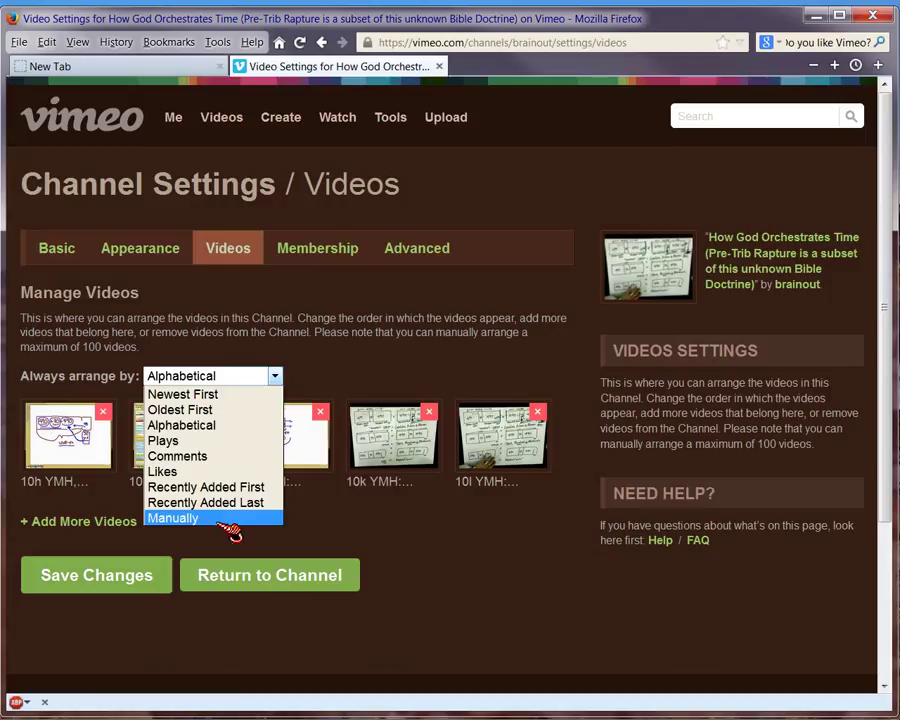
left_click(282, 384)
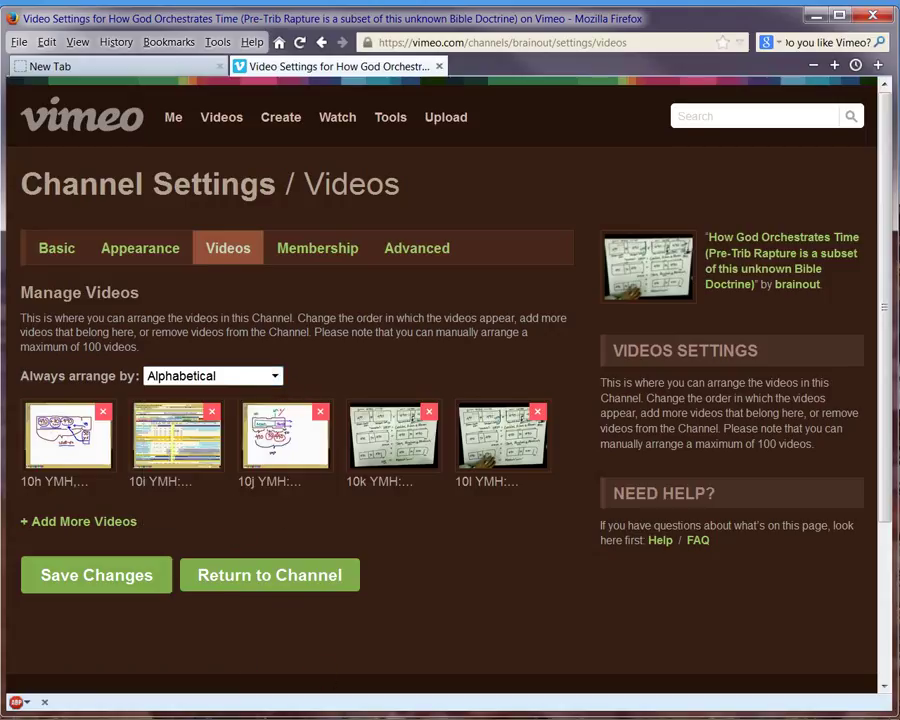
Open the Add To settings of the video "10l YMH: God's Salt 'House' Timing, cont." from My Videos
mouse_move(235, 708)
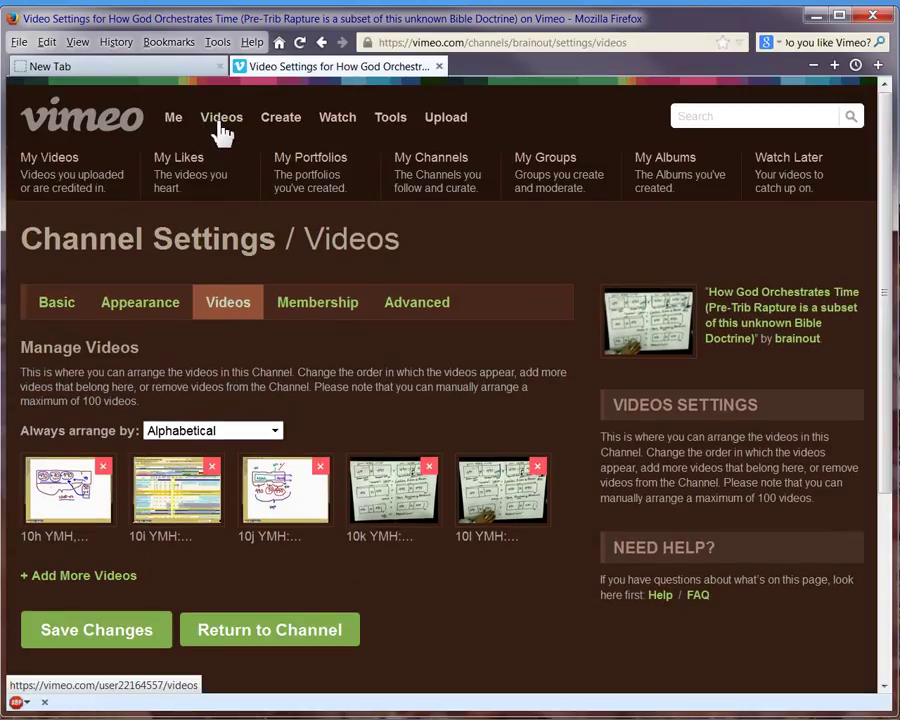
left_click(222, 128)
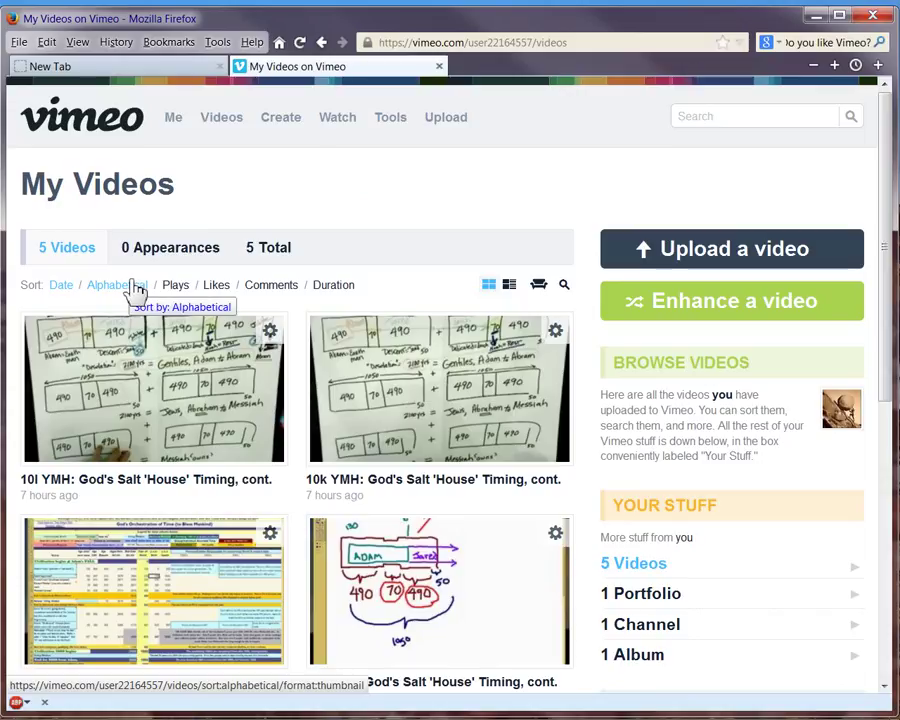
left_click(271, 333)
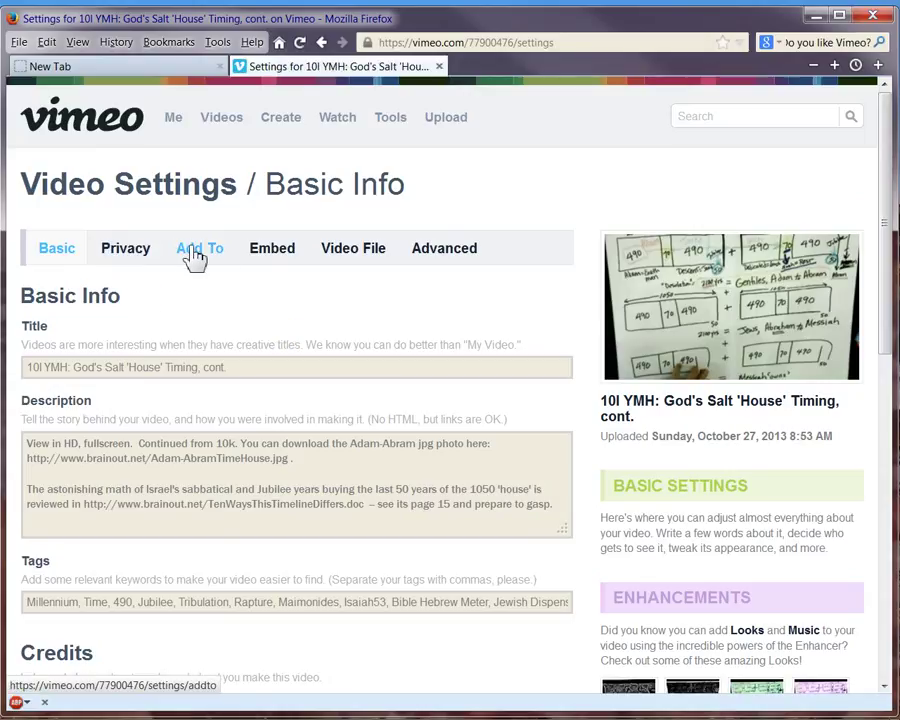
left_click(195, 255)
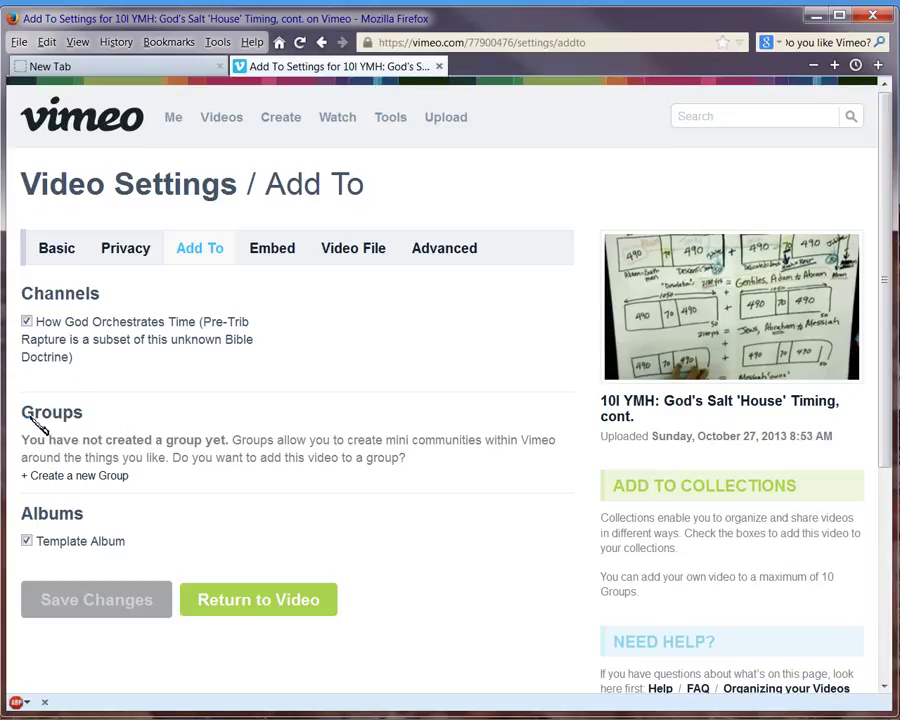
Highlight the Groups heading and the words "mini communities", then open this video's Video File settings
left_click_drag(30, 418, 100, 428)
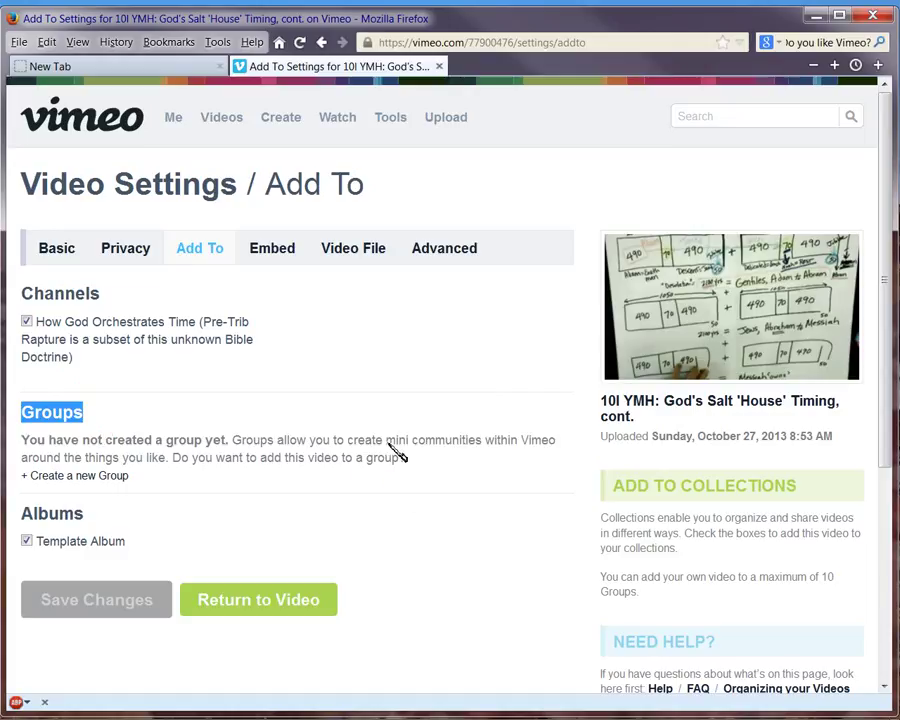
left_click_drag(390, 446, 492, 452)
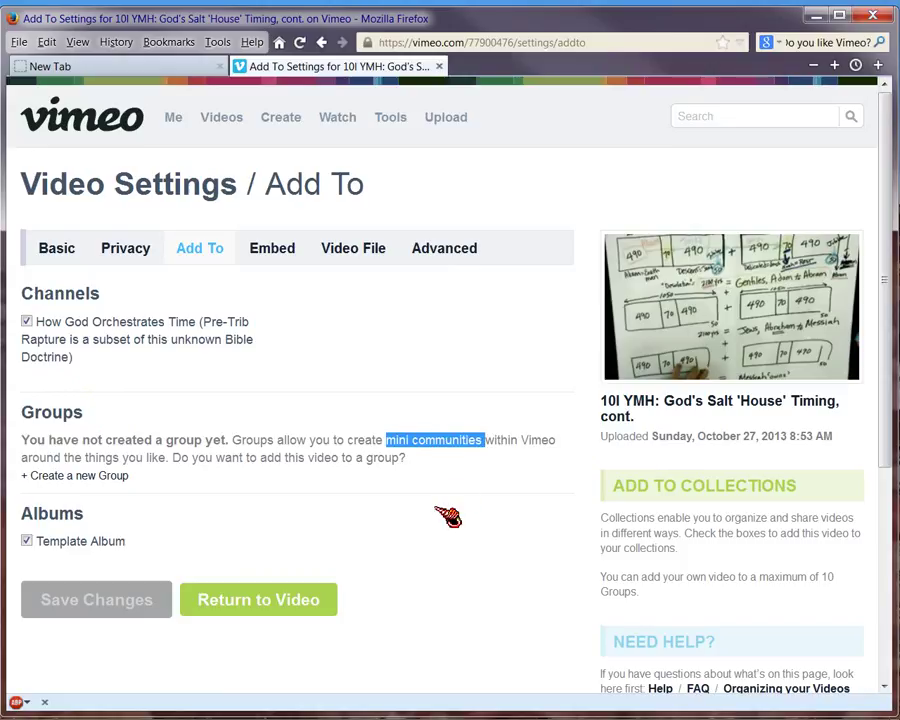
mouse_move(450, 719)
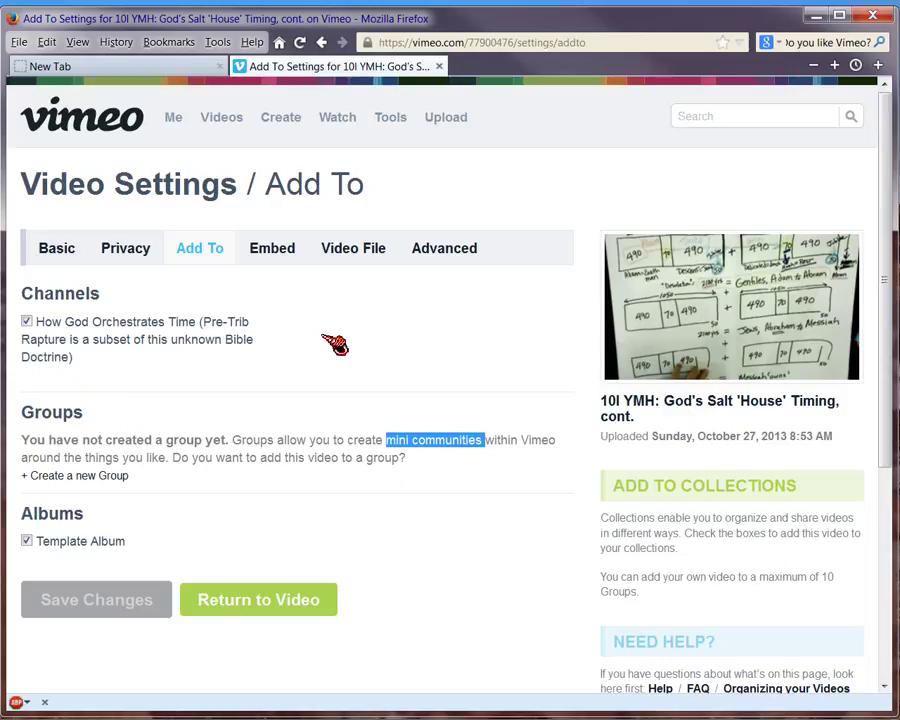
left_click(354, 255)
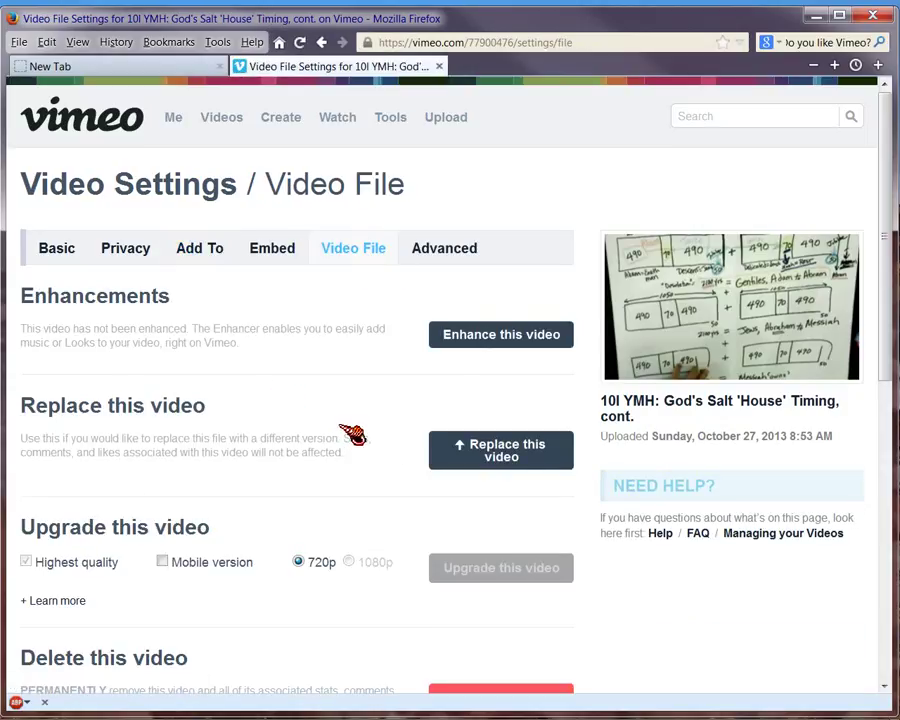
Examine the video's Enhancements, Replace, Upgrade and Delete options, then highlight the Use Your Own Player heading
scroll(352, 434, "down", 3)
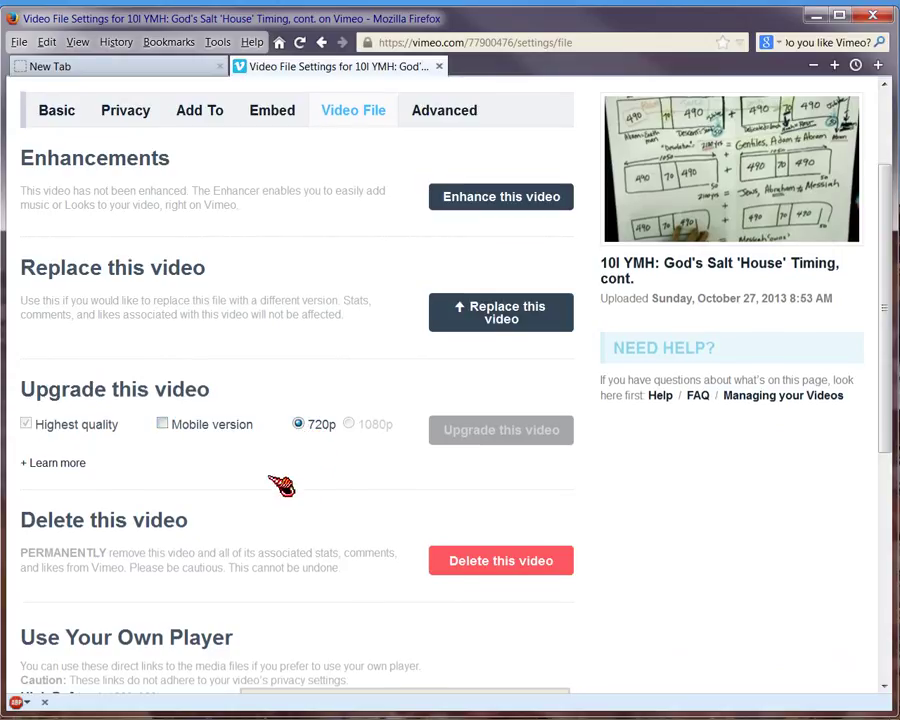
scroll(300, 465, "up", 3)
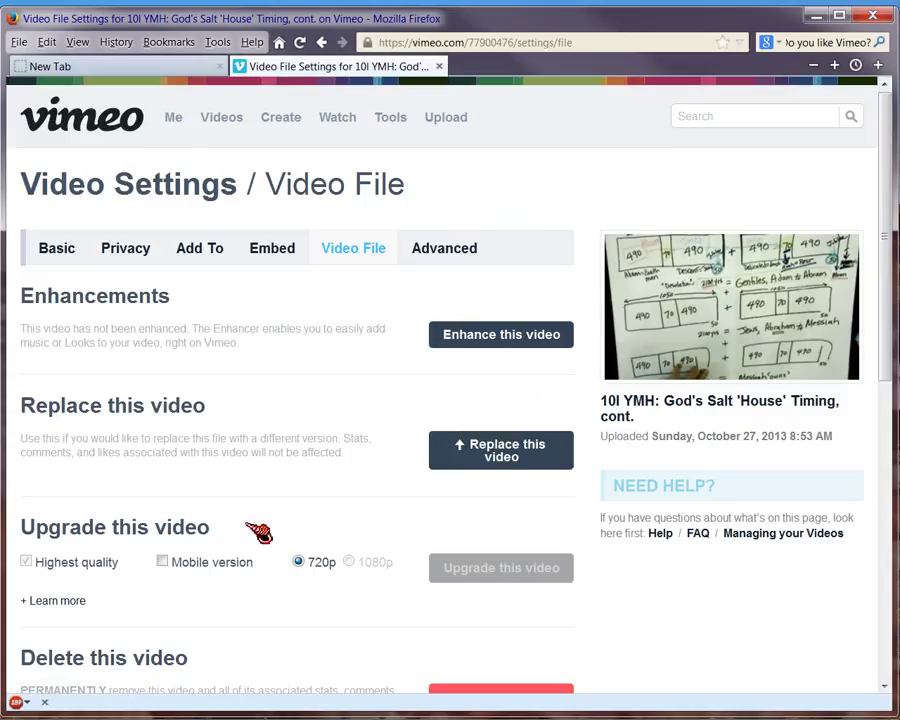
scroll(295, 528, "down", 5)
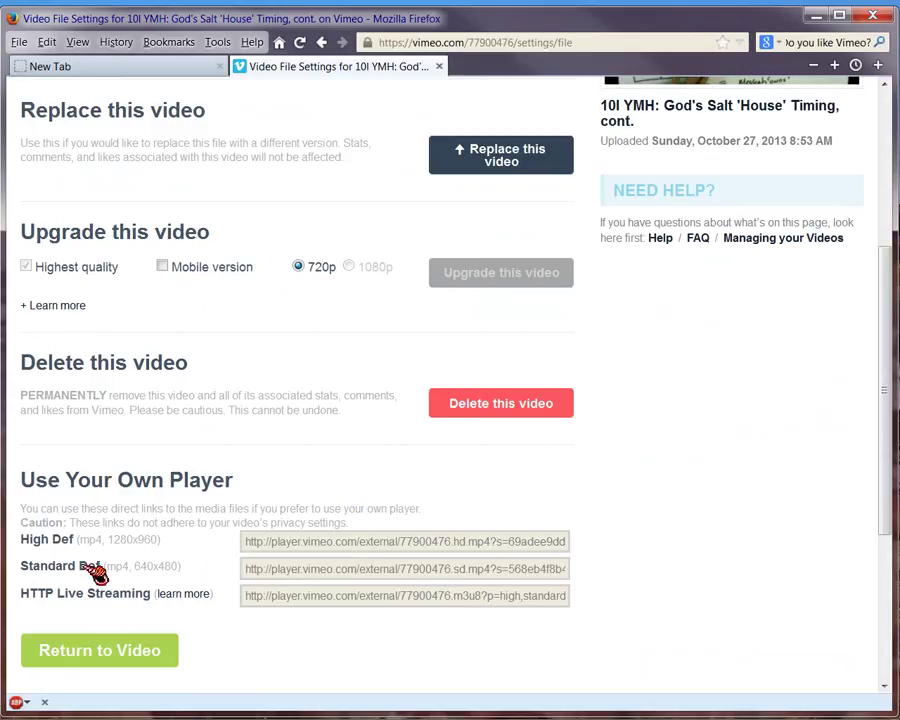
scroll(250, 650, "down", 2)
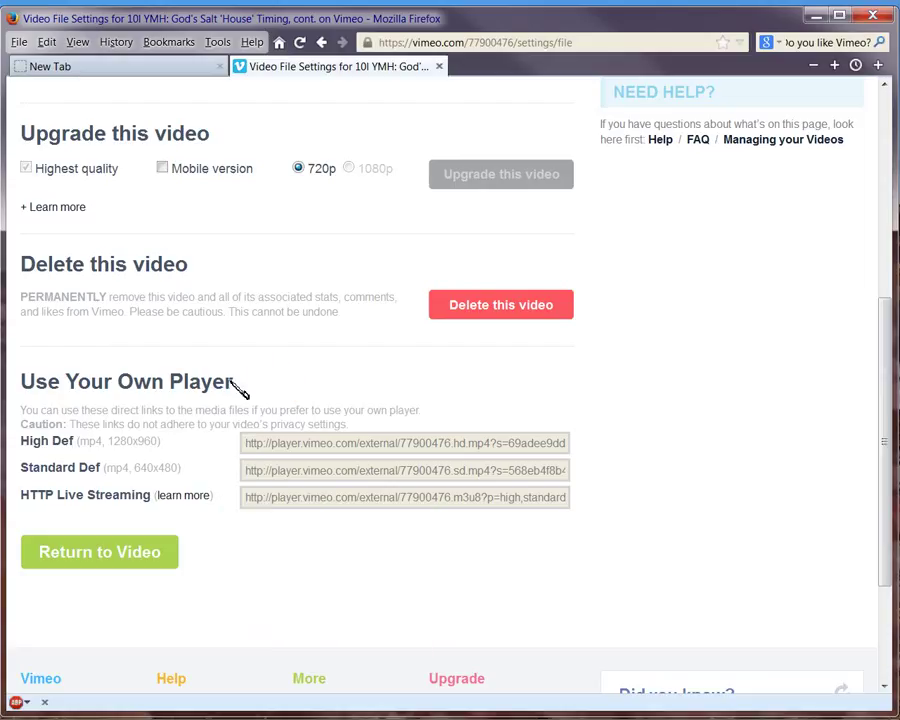
left_click_drag(21, 380, 243, 383)
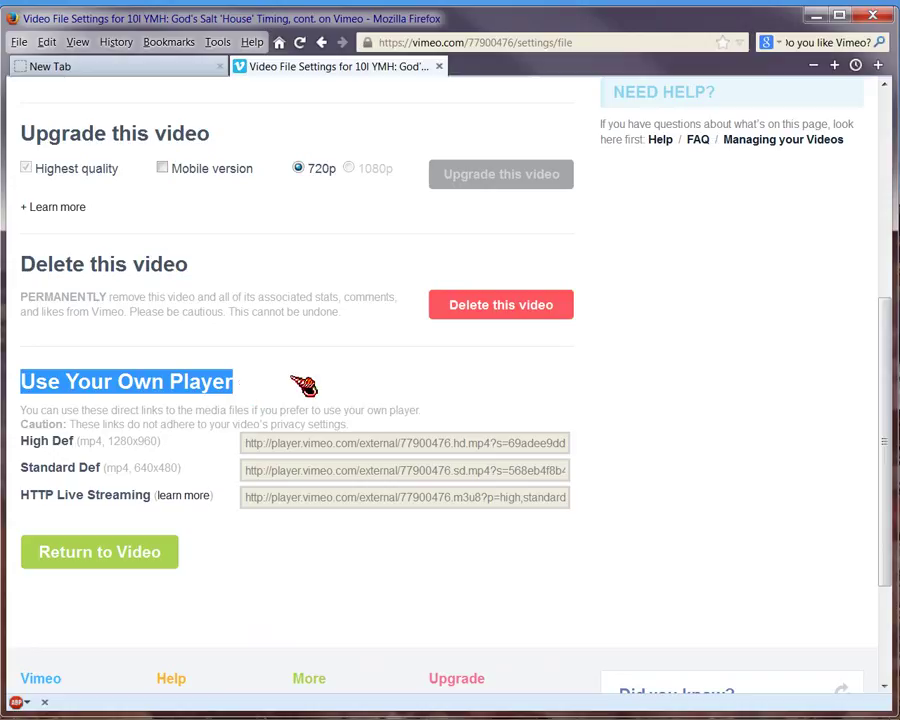
Highlight the Use Your Own Player heading again for emphasis, then clear the selection
mouse_move(320, 716)
mouse_move(360, 718)
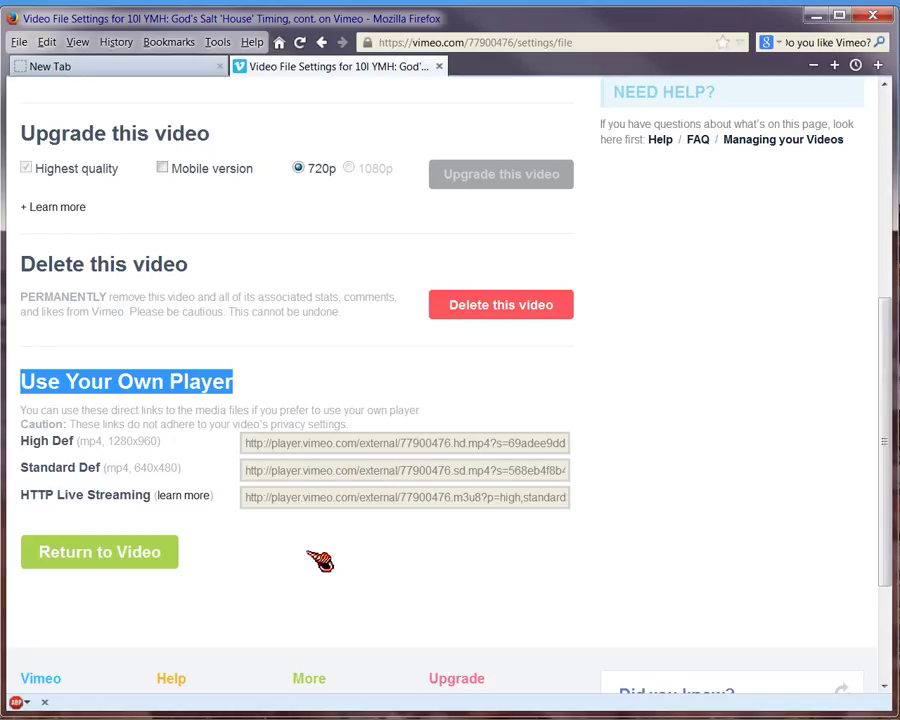
left_click(116, 392)
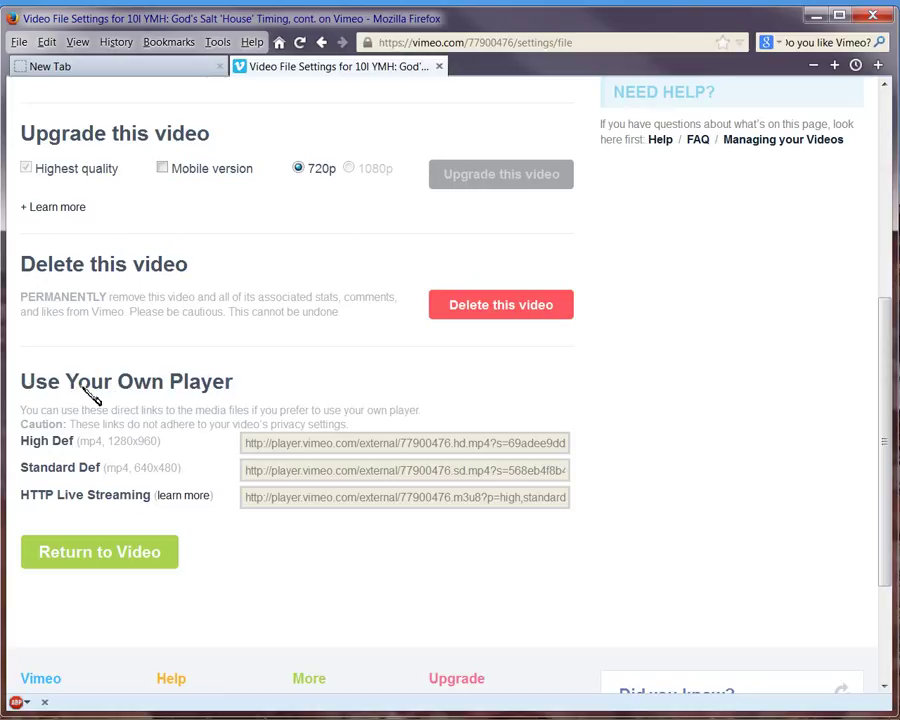
left_click_drag(22, 382, 258, 390)
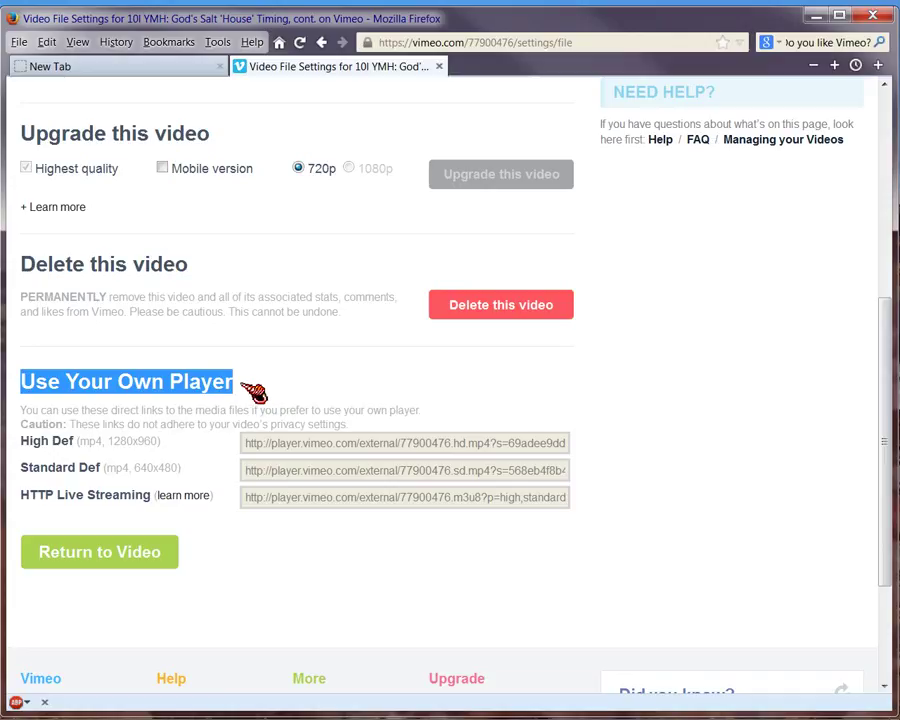
left_click(86, 396)
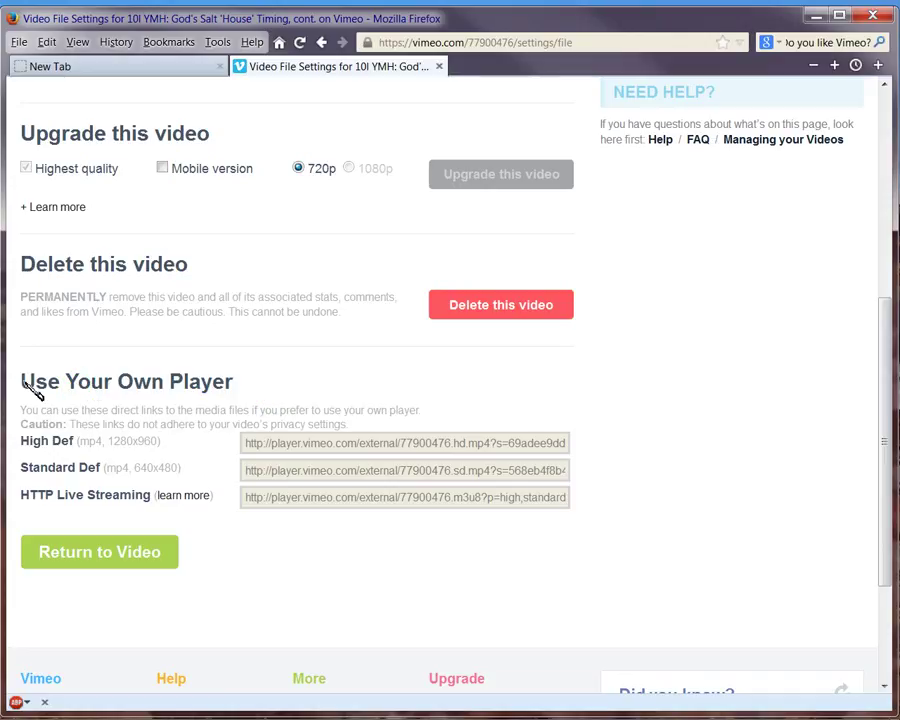
left_click_drag(30, 387, 318, 395)
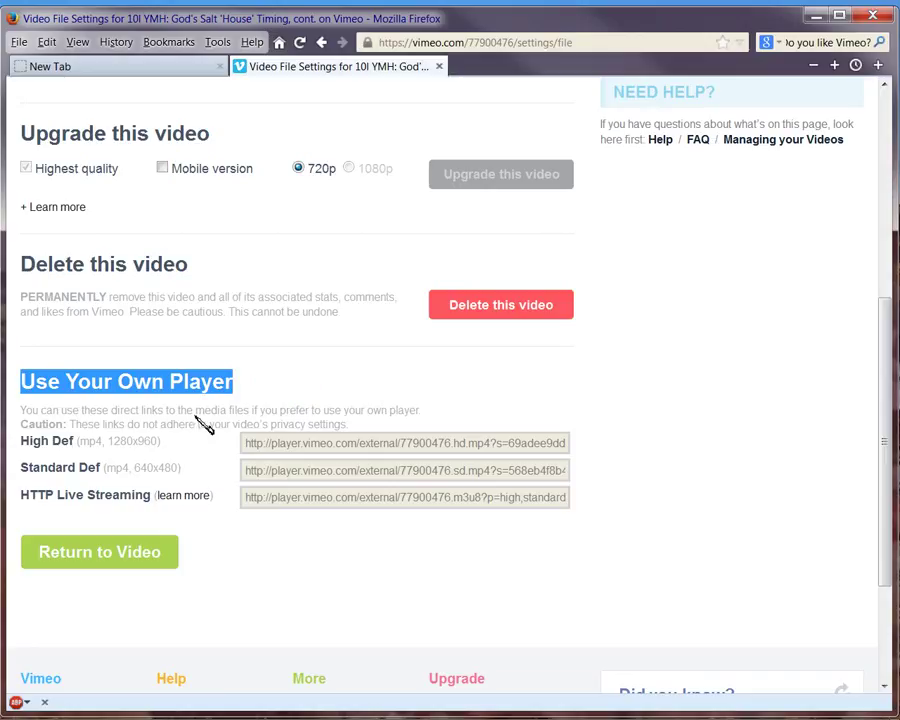
mouse_move(383, 706)
mouse_move(325, 708)
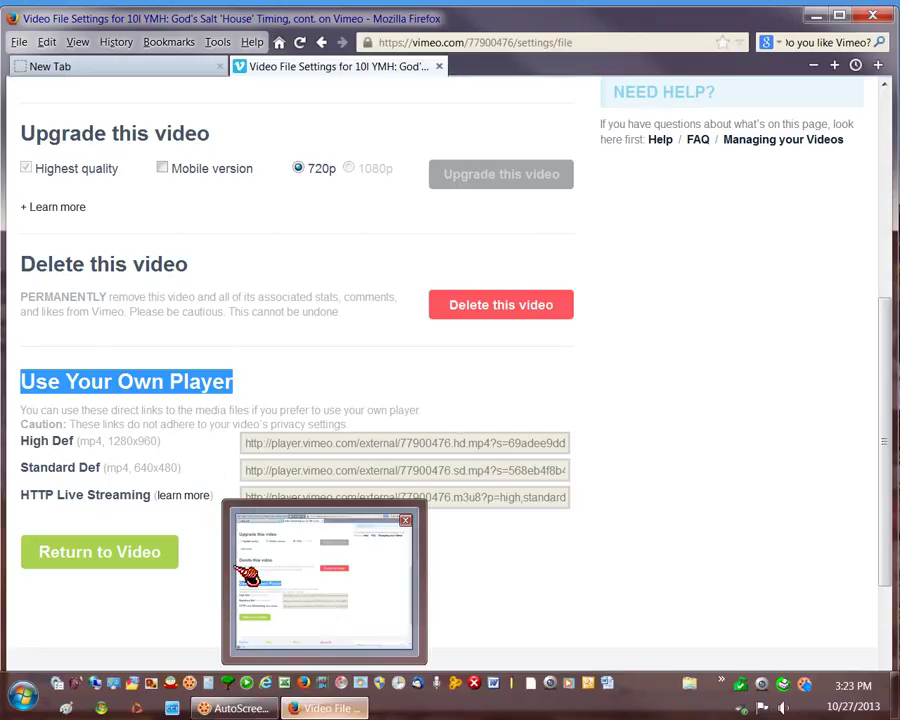
left_click(176, 395)
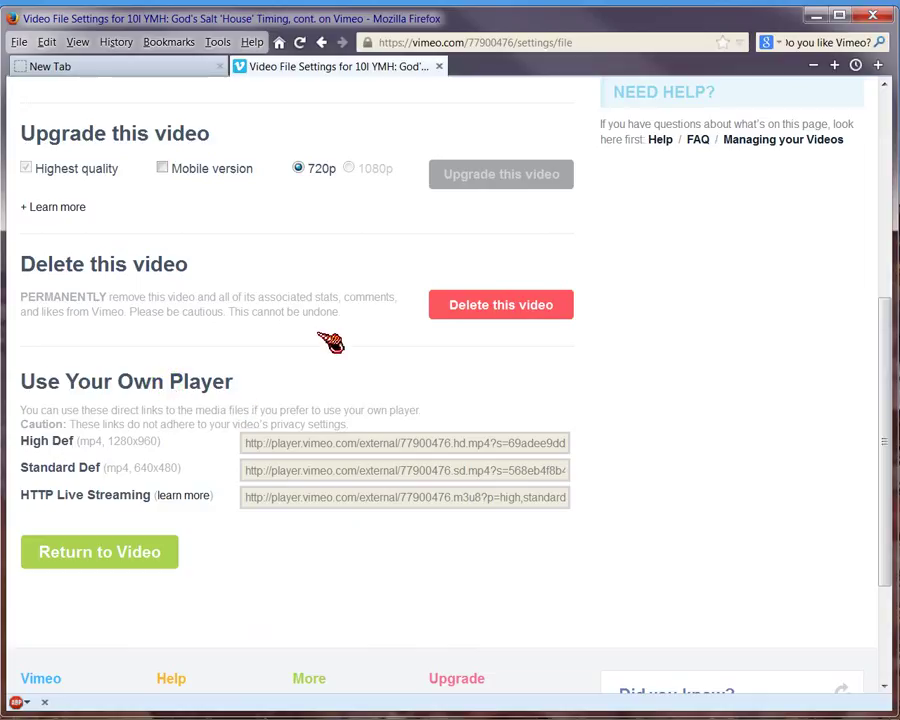
Open My Channels and, from there, the My Portfolios page
scroll(330, 342, "up", 5)
scroll(330, 342, "up", 2)
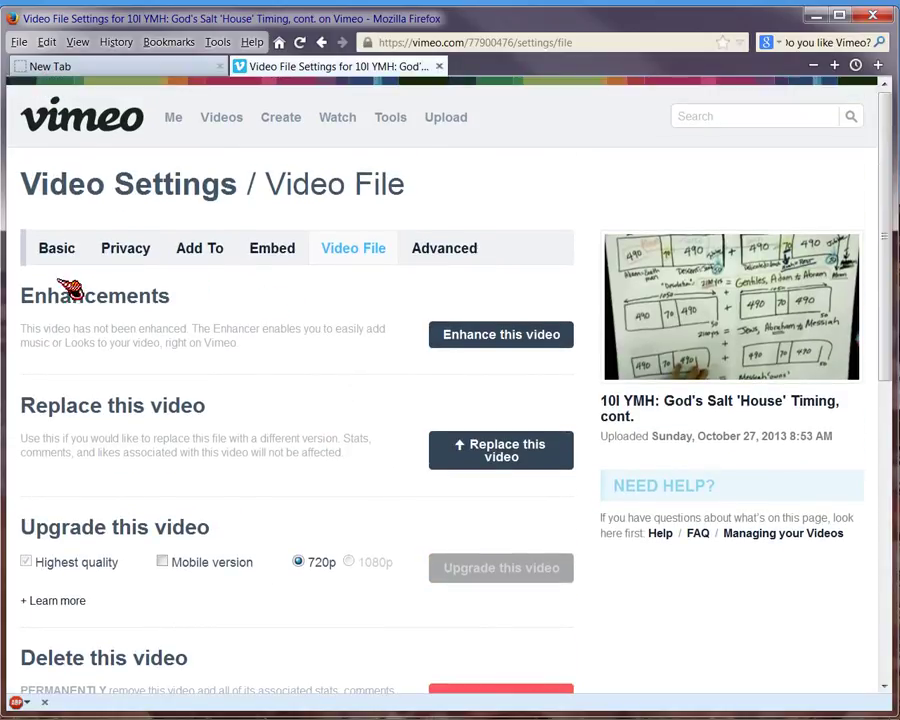
mouse_move(186, 120)
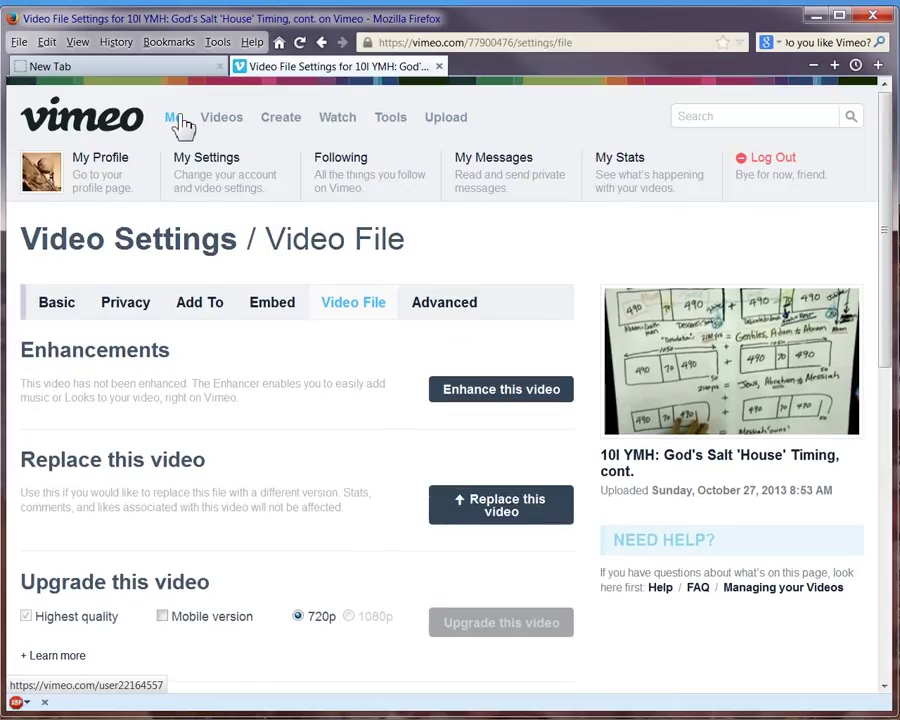
mouse_move(225, 127)
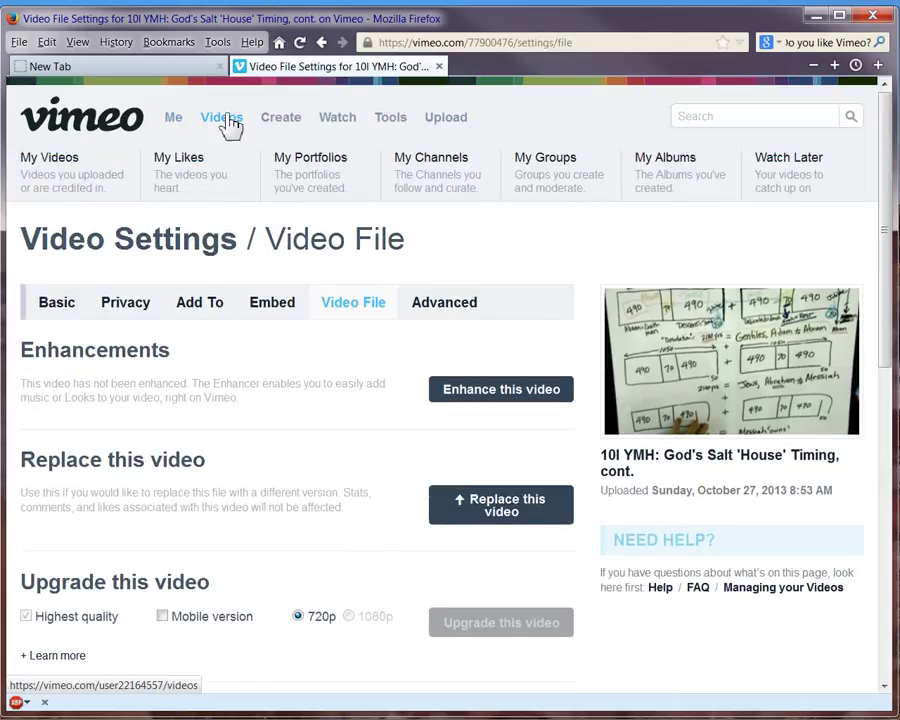
left_click(430, 163)
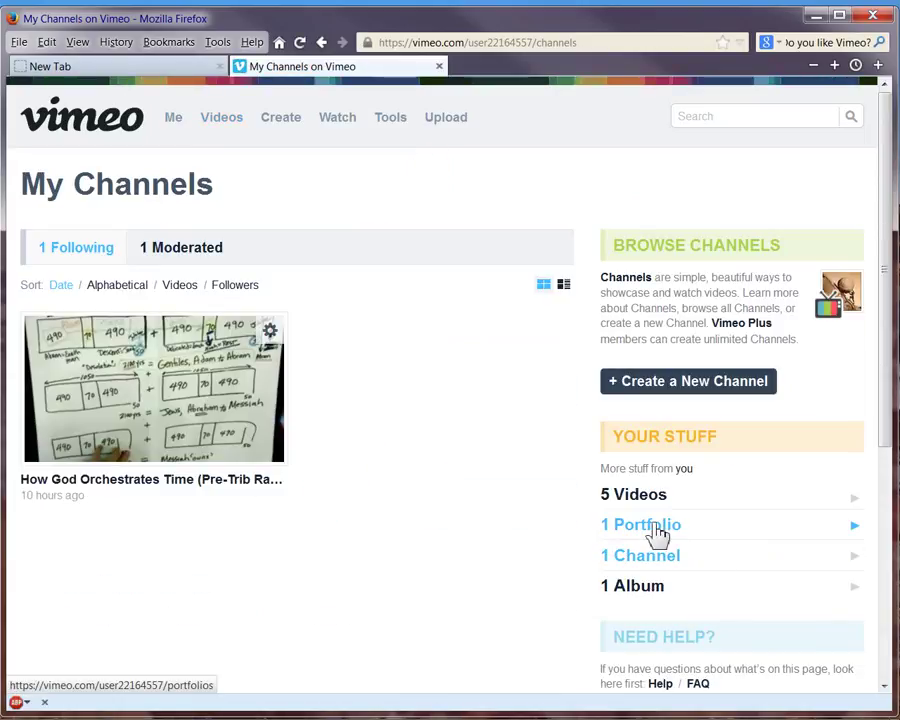
left_click(658, 535)
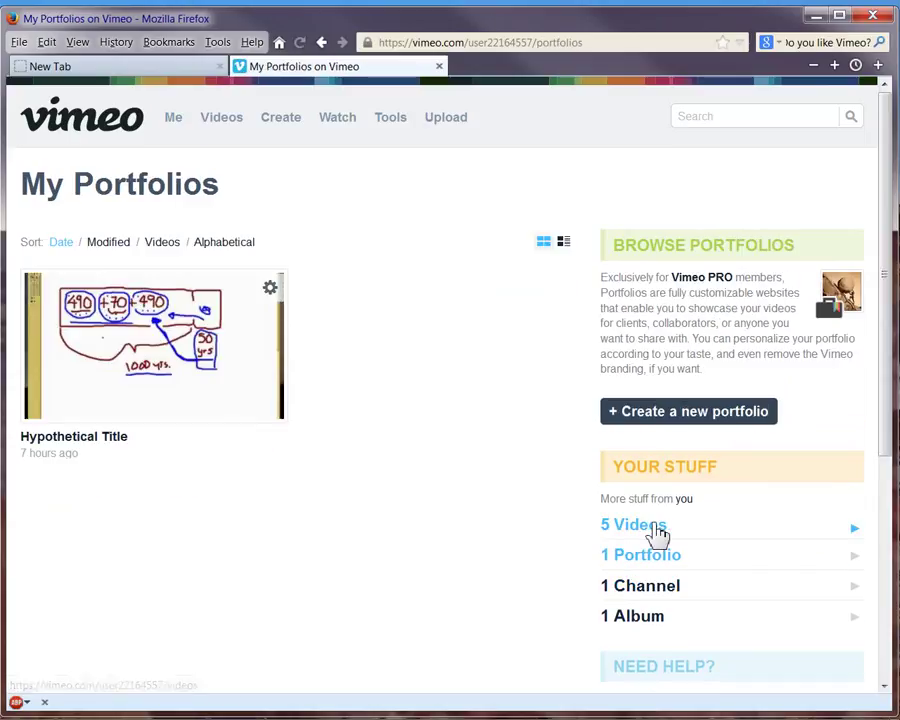
left_click(243, 353)
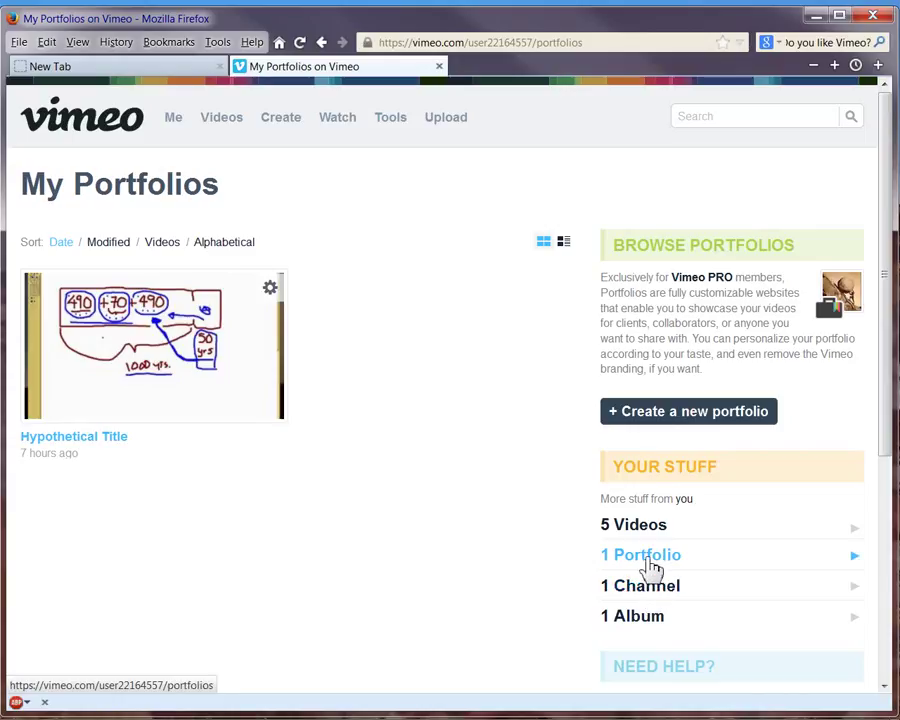
Open the Hypothetical Title portfolio's Appearance settings and examine its theme, details, color scheme, fonts, custom images and player
left_click(271, 294)
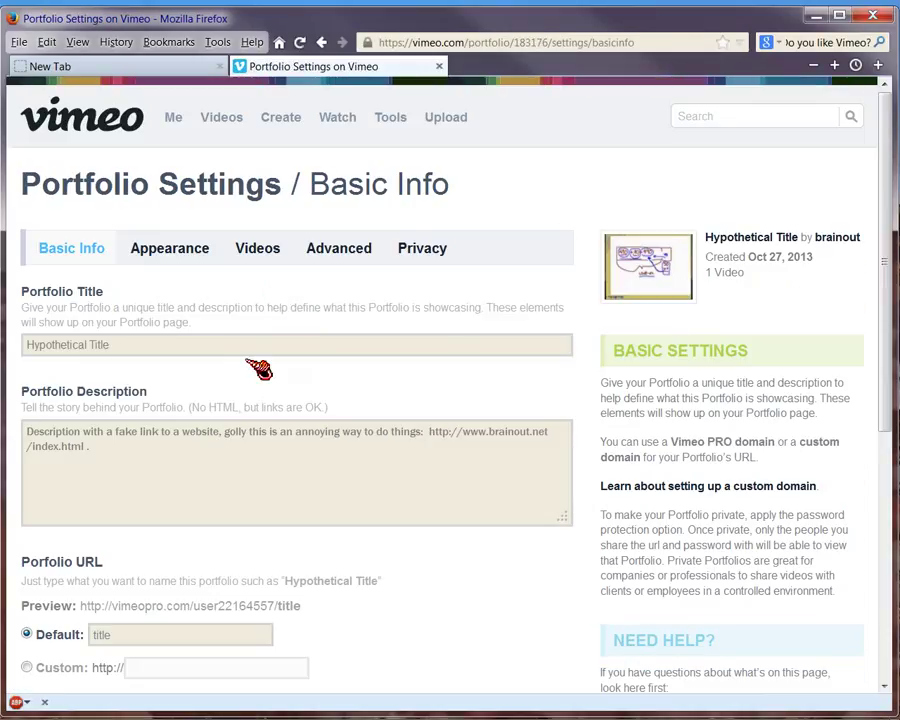
left_click(171, 252)
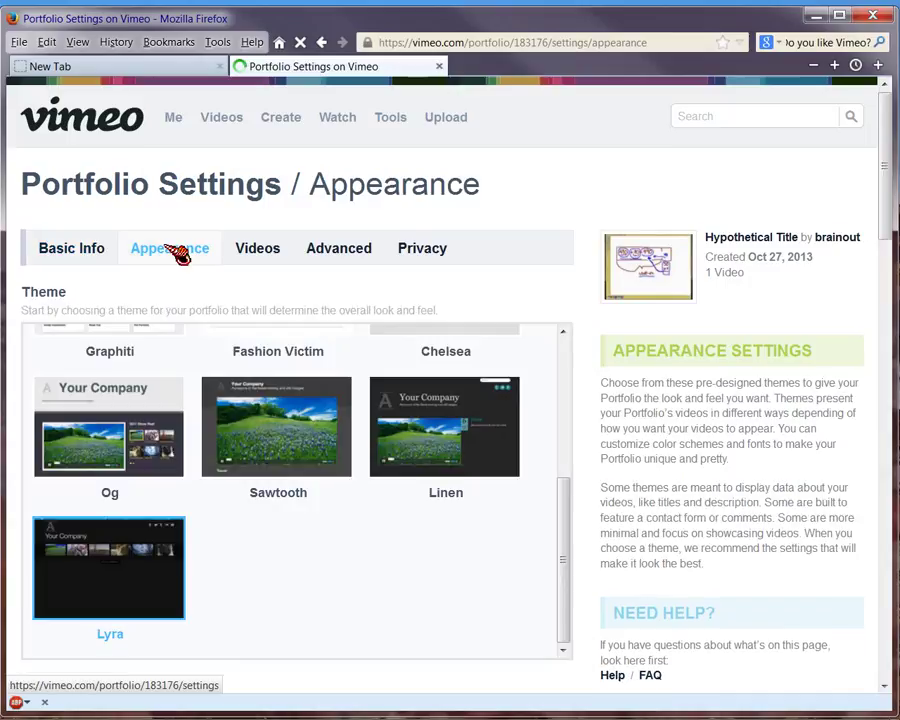
left_click_drag(565, 590, 512, 635)
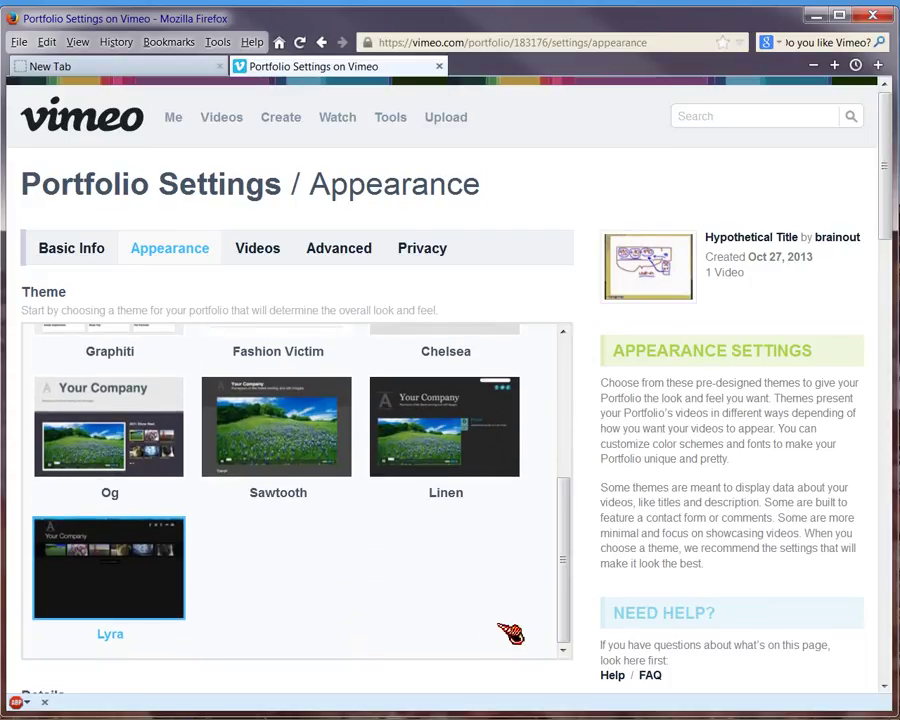
scroll(500, 660, "down", 5)
scroll(480, 620, "down", 2)
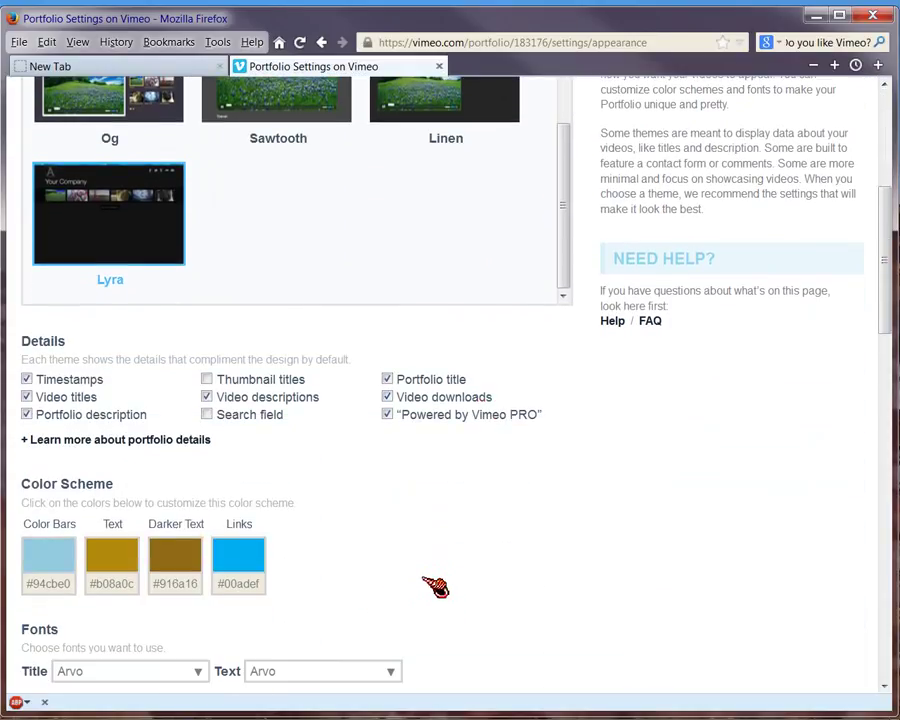
scroll(454, 576, "down", 4)
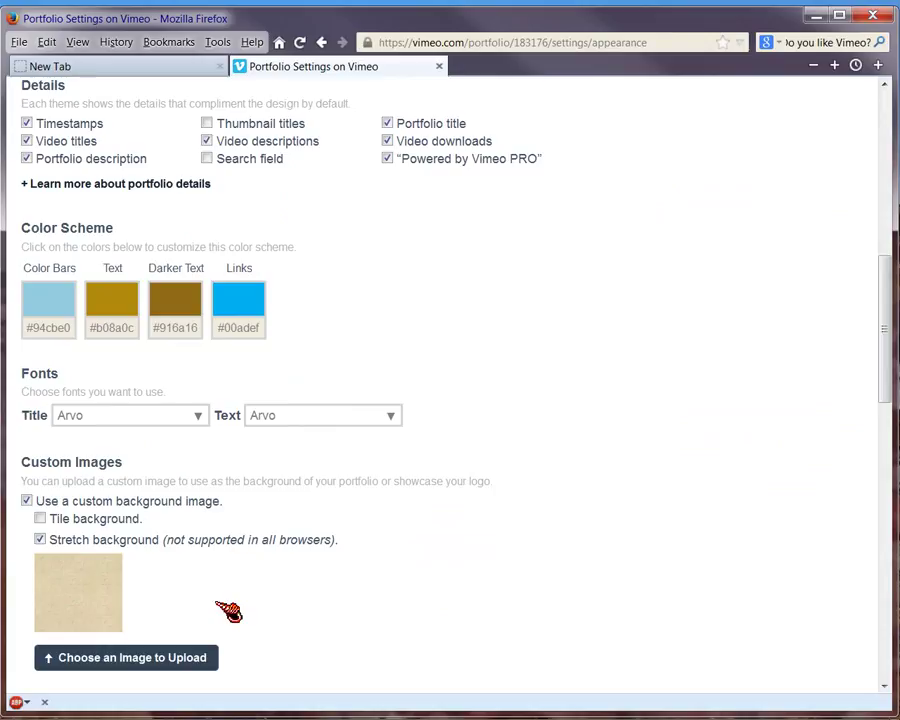
scroll(334, 636, "down", 2)
scroll(344, 632, "down", 3)
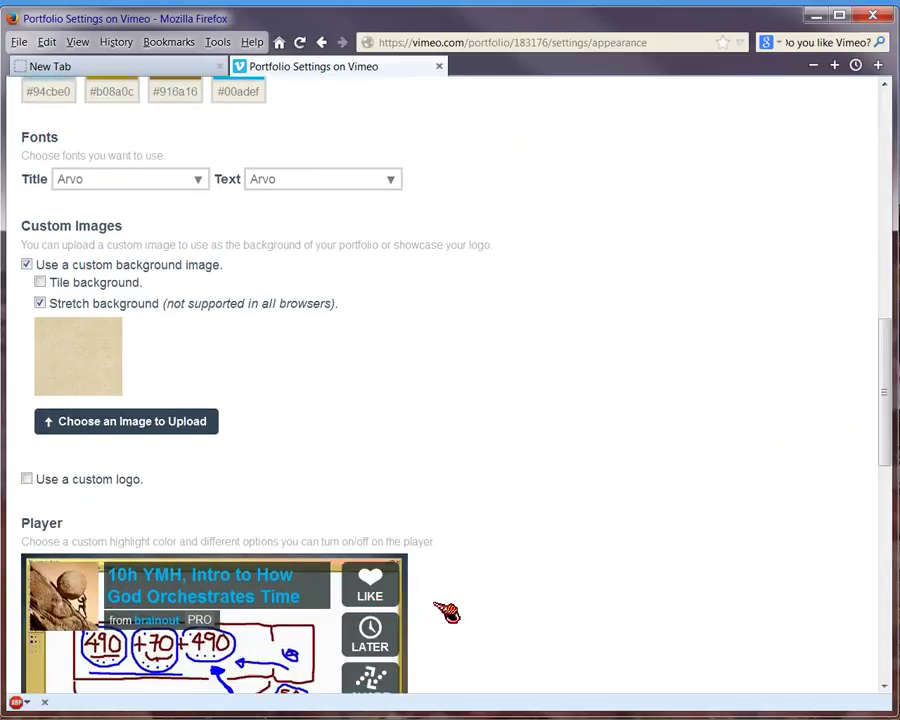
scroll(446, 612, "down", 6)
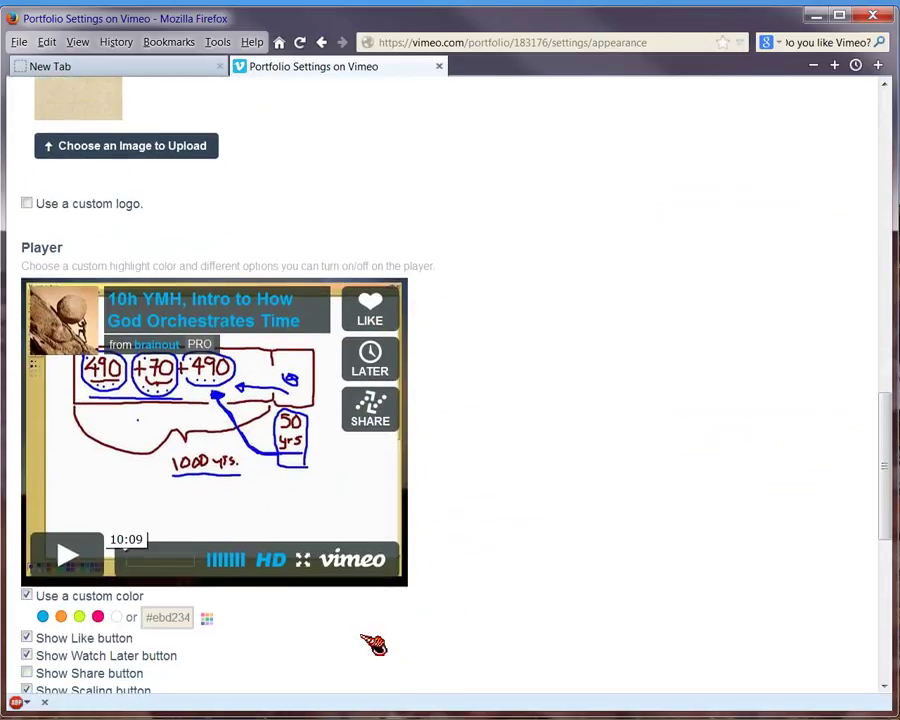
Pick a yellow custom color for the portfolio's player, then examine the player button and Custom CSS options
left_click(209, 621)
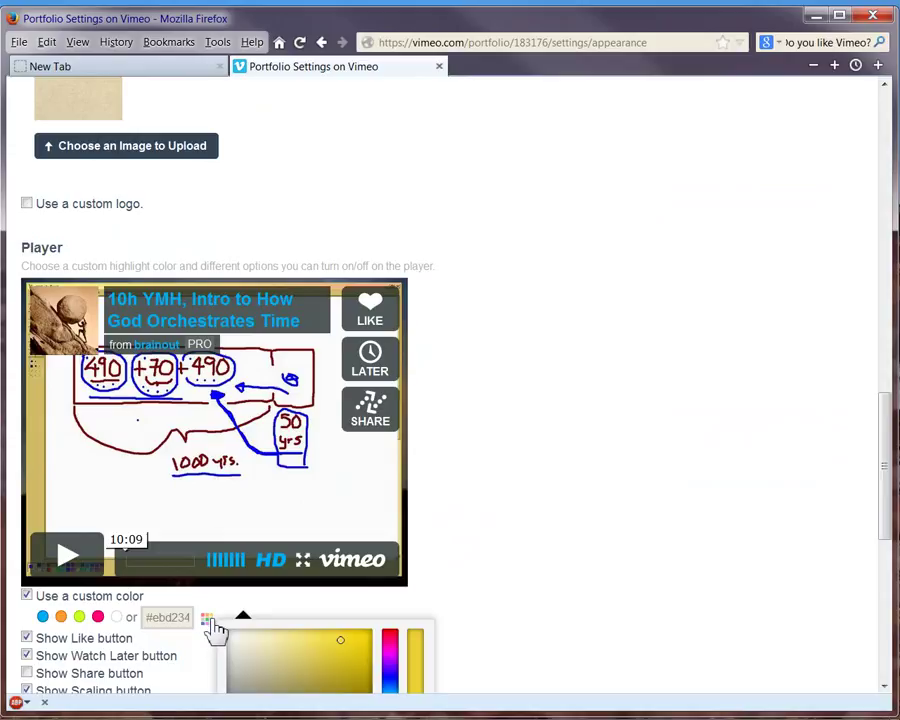
left_click(344, 644)
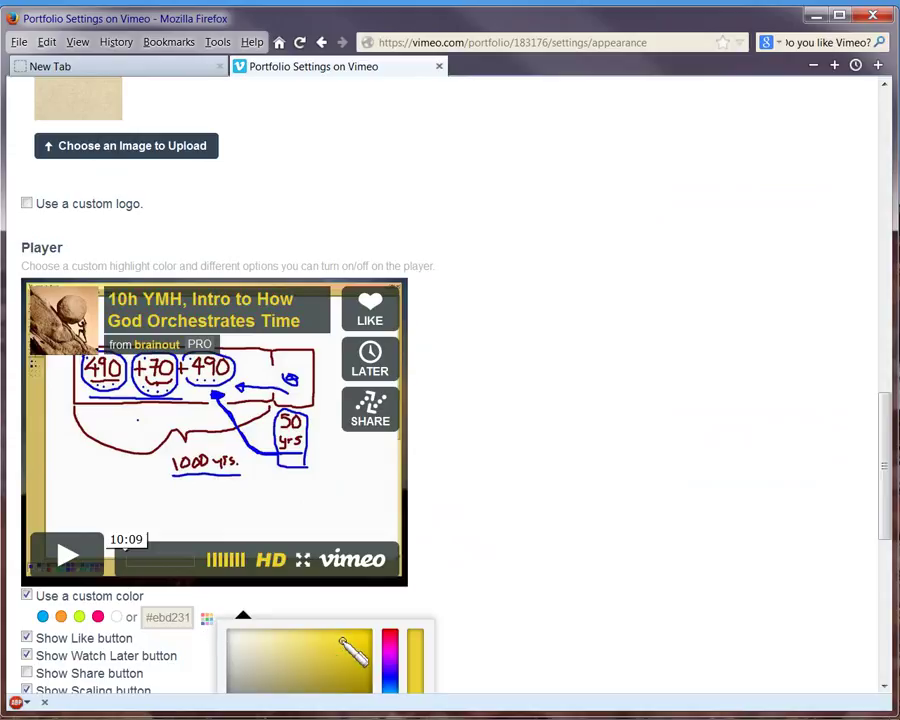
left_click(488, 628)
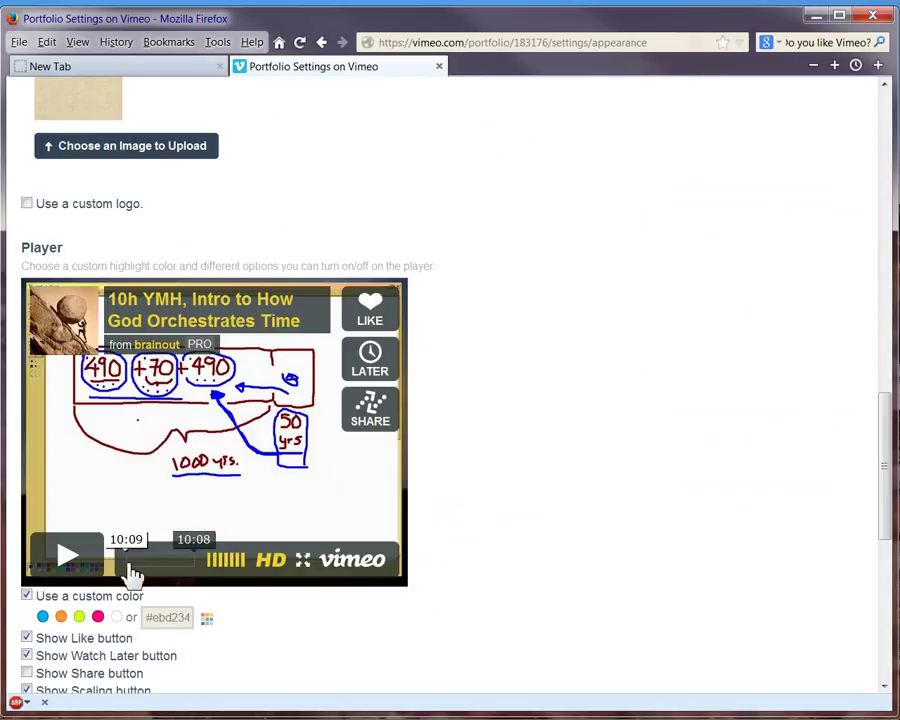
scroll(468, 556, "down", 5)
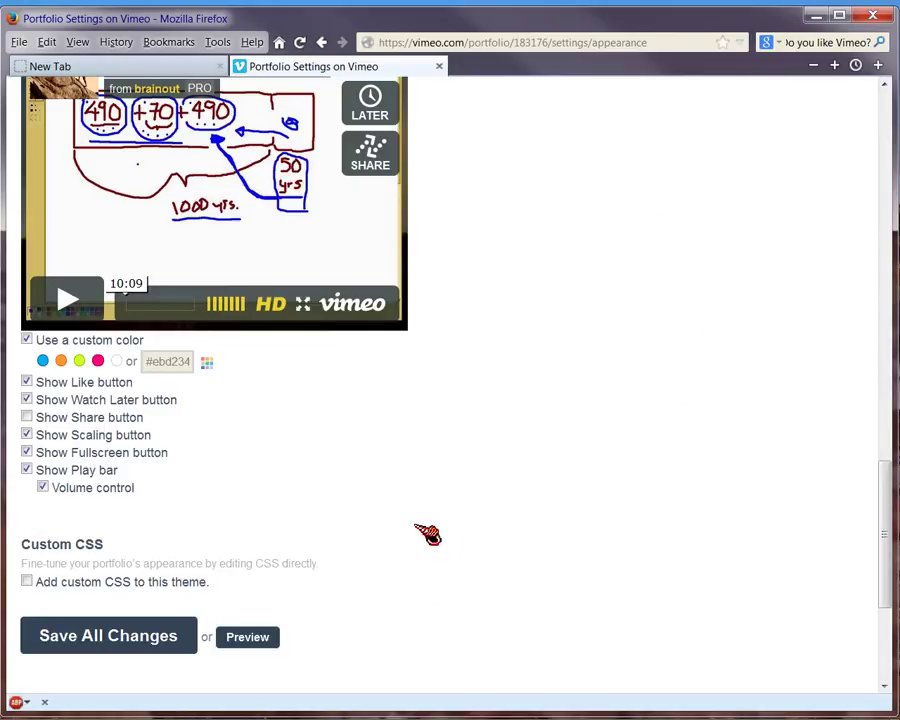
mouse_move(416, 715)
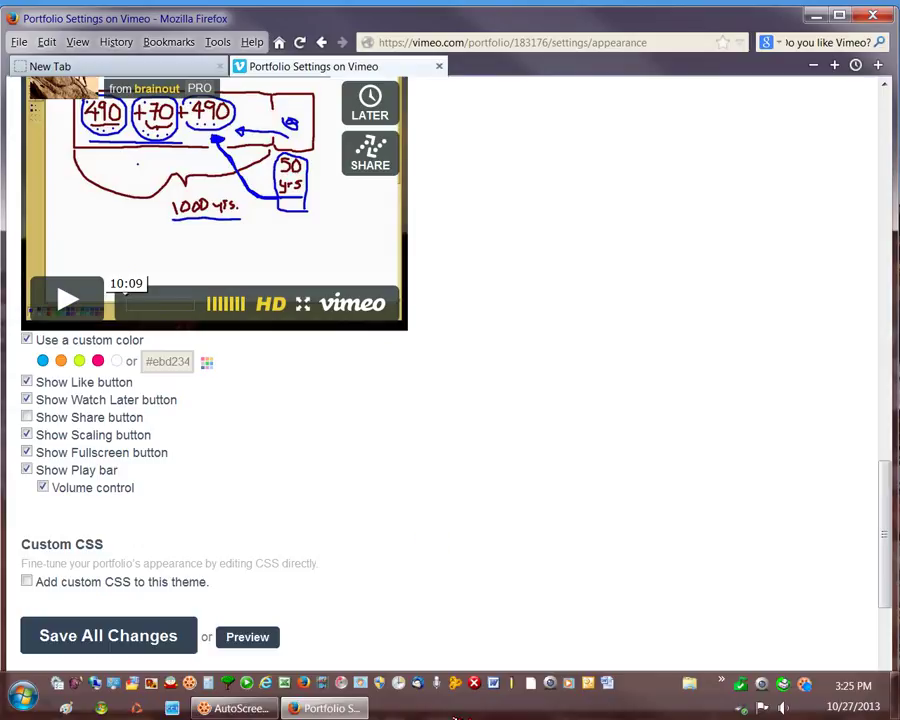